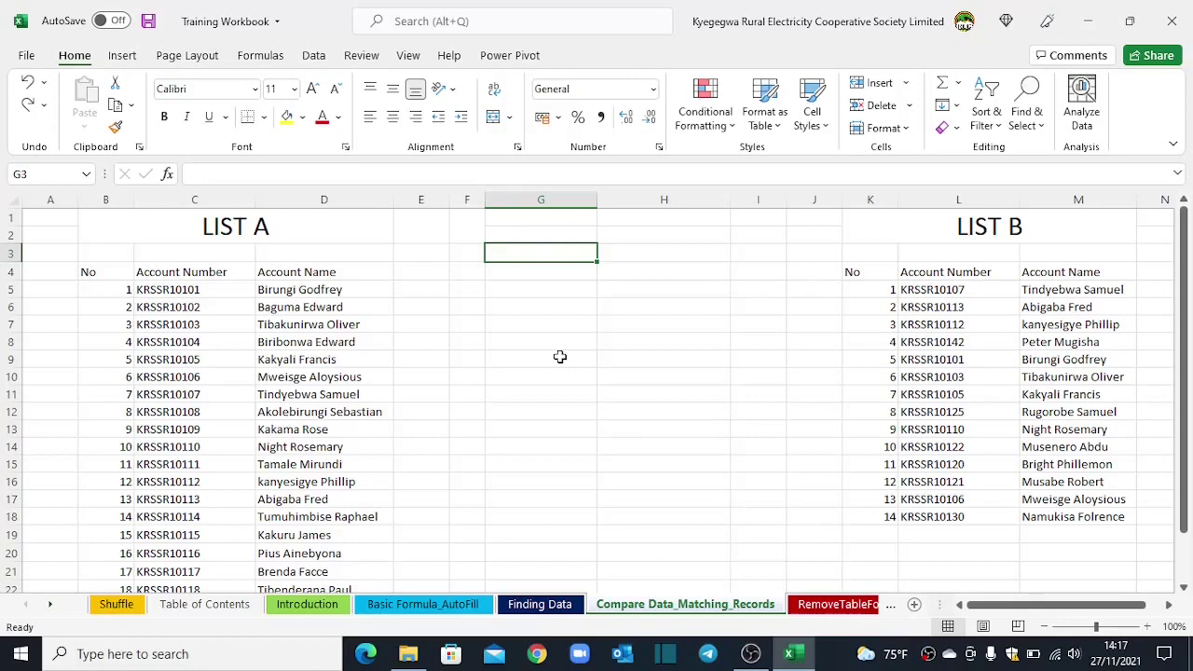
Step: Convert the LIST A range B4:D24 into an Excel table with headers via Insert > Table
{"action": "left_click_drag", "start_coordinate": [140, 306], "coordinate": [218, 413]}
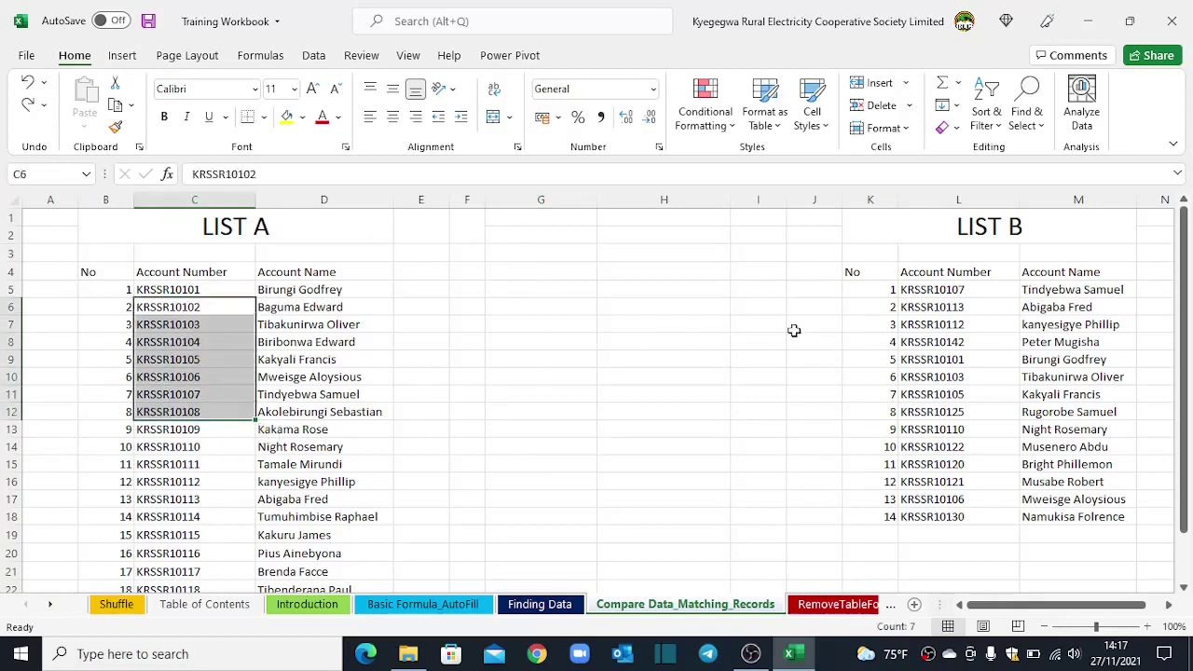
{"action": "left_click_drag", "start_coordinate": [931, 291], "coordinate": [946, 391]}
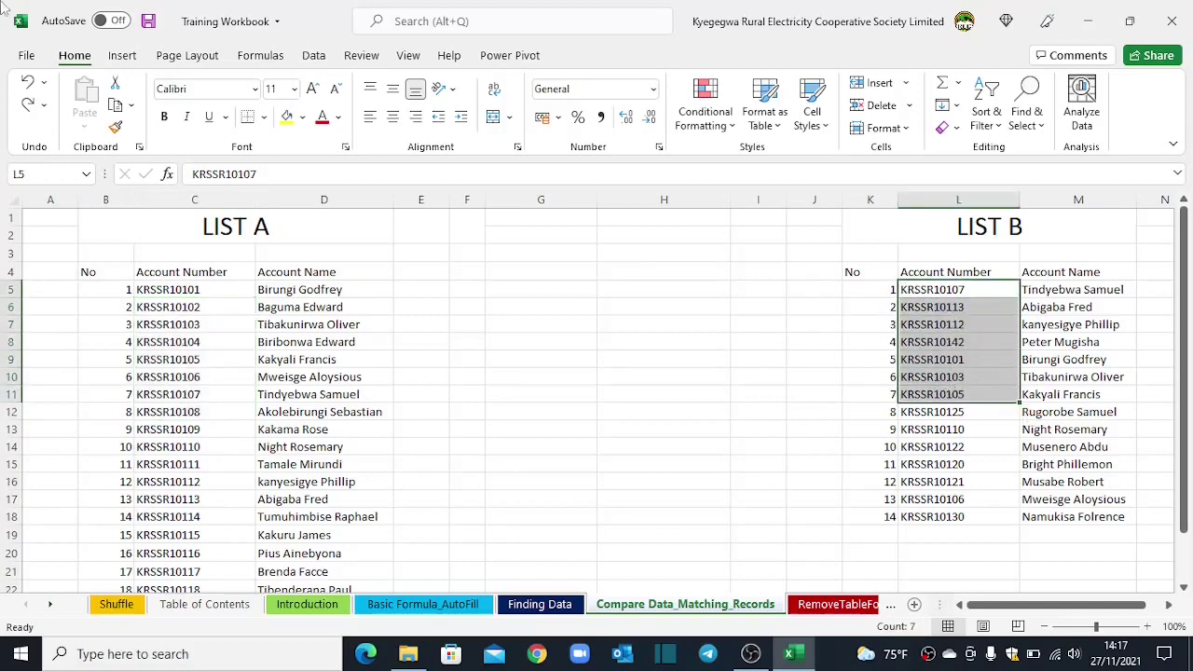
{"action": "left_click", "coordinate": [517, 324]}
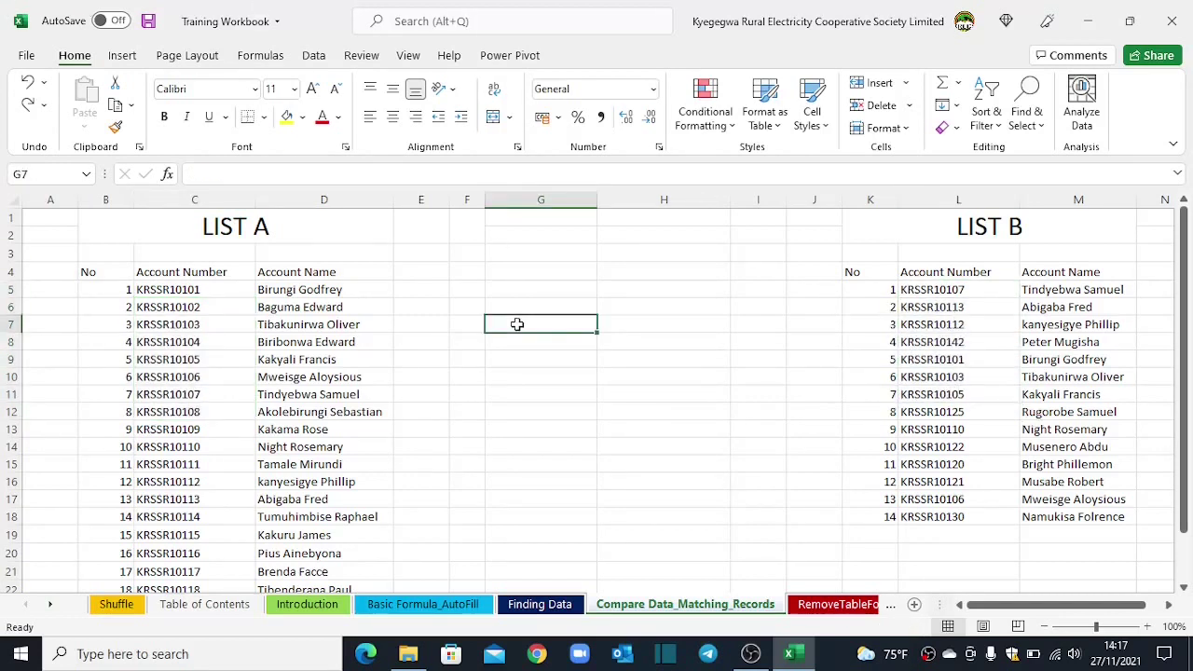
{"action": "left_click", "coordinate": [158, 357]}
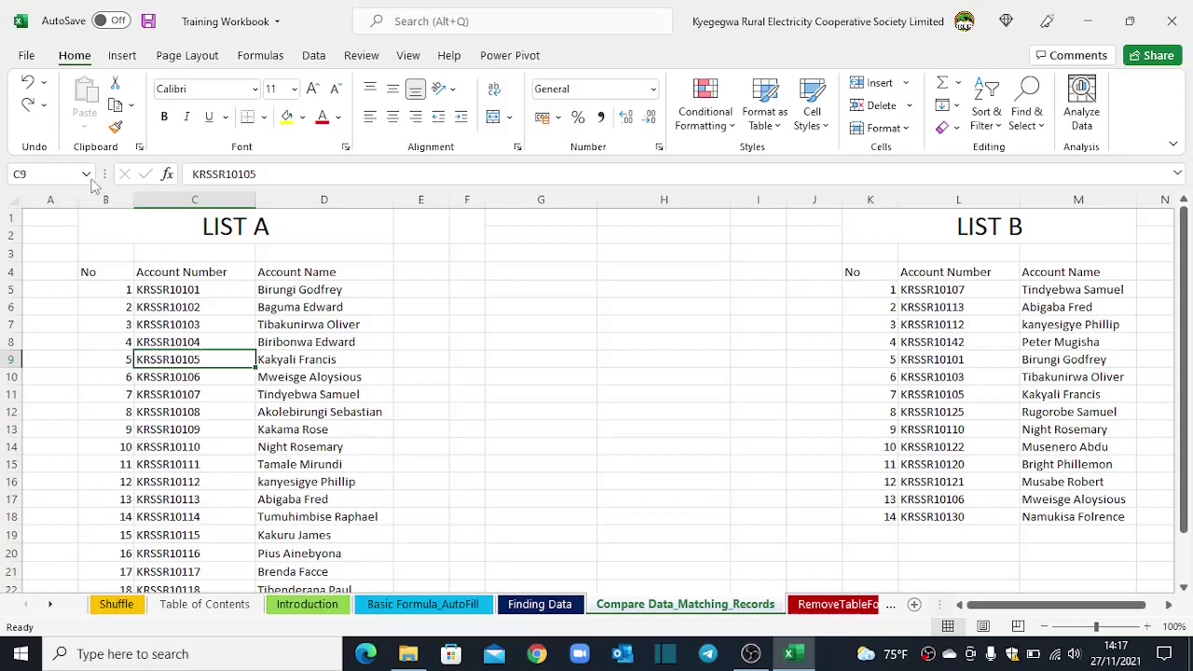
{"action": "left_click", "coordinate": [124, 60]}
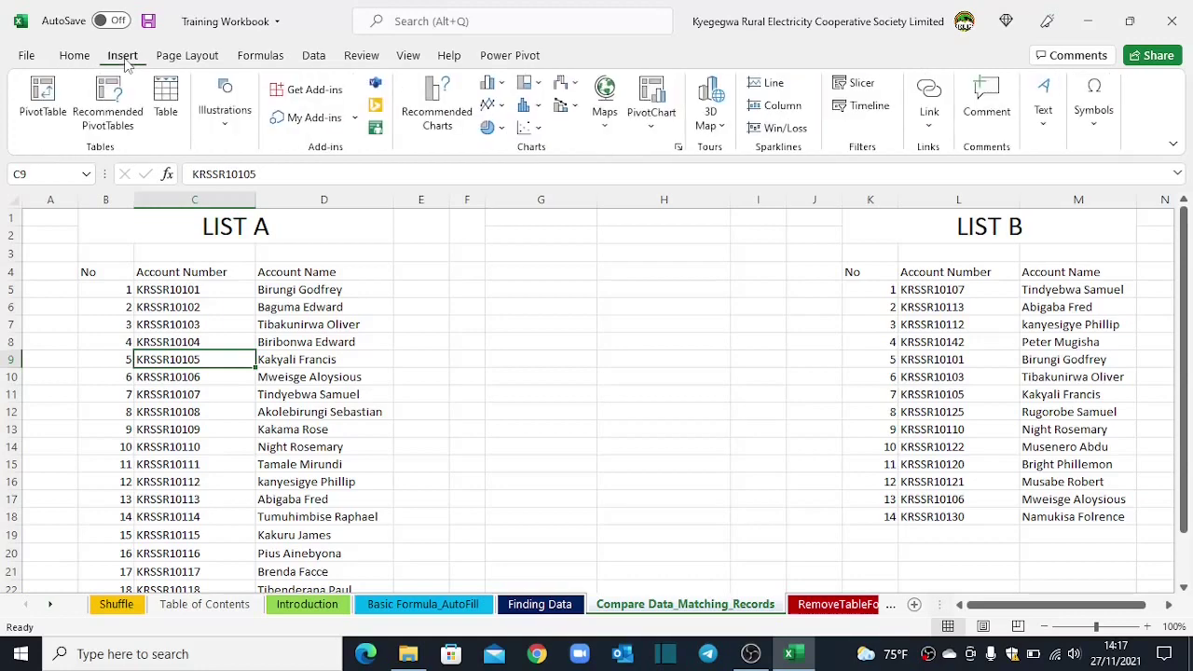
{"action": "left_click", "coordinate": [166, 96]}
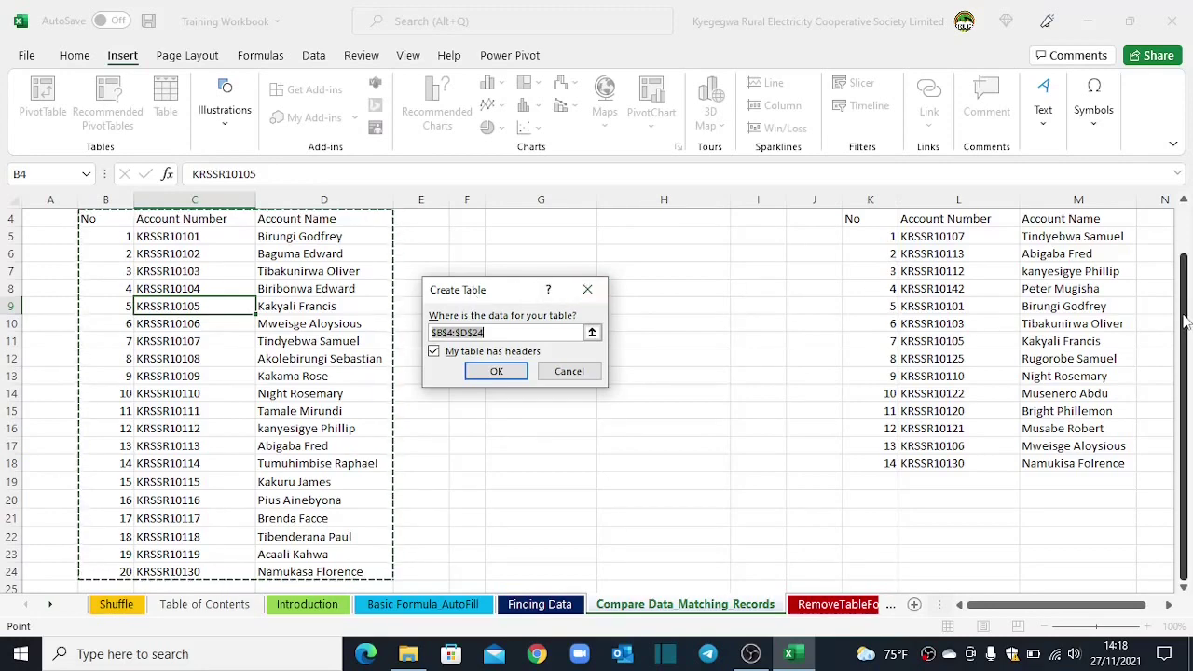
{"action": "mouse_move", "coordinate": [1187, 325]}
{"action": "left_mouse_down"}
{"action": "mouse_move", "coordinate": [1186, 306]}
{"action": "mouse_move", "coordinate": [1185, 323]}
{"action": "left_mouse_up"}
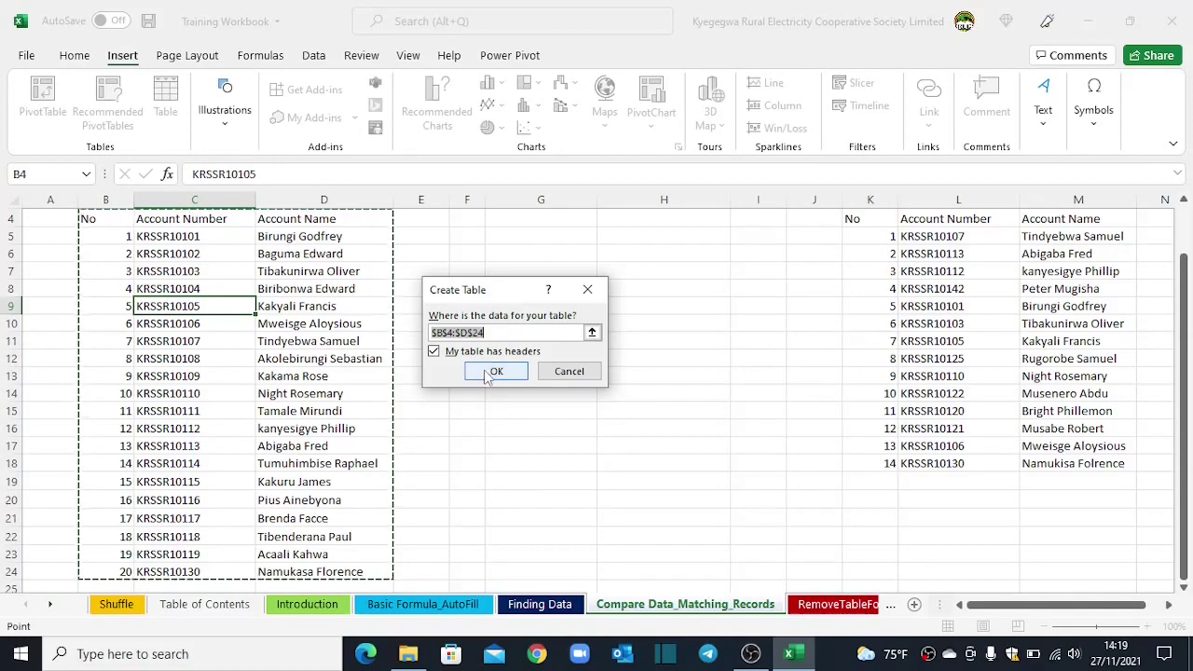
{"action": "left_click", "coordinate": [494, 371]}
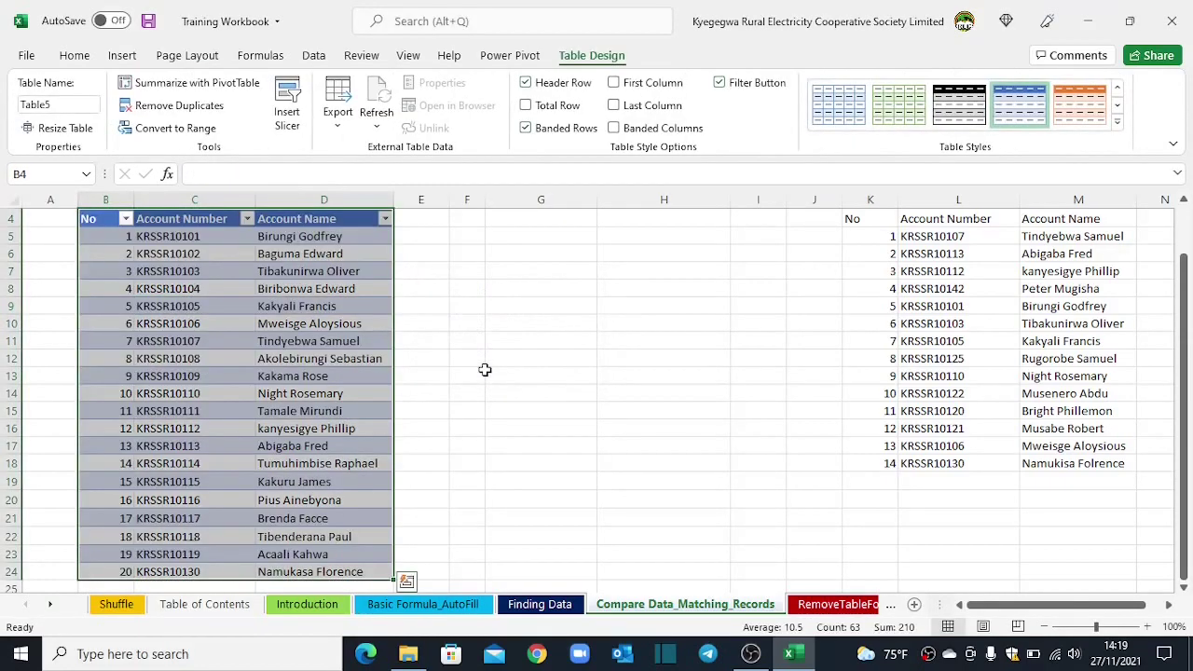
Step: Convert the LIST B range K4:M18 into a table with headers using Ctrl+T
{"action": "scroll", "coordinate": [231, 321], "scroll_direction": "up", "scroll_amount": 1}
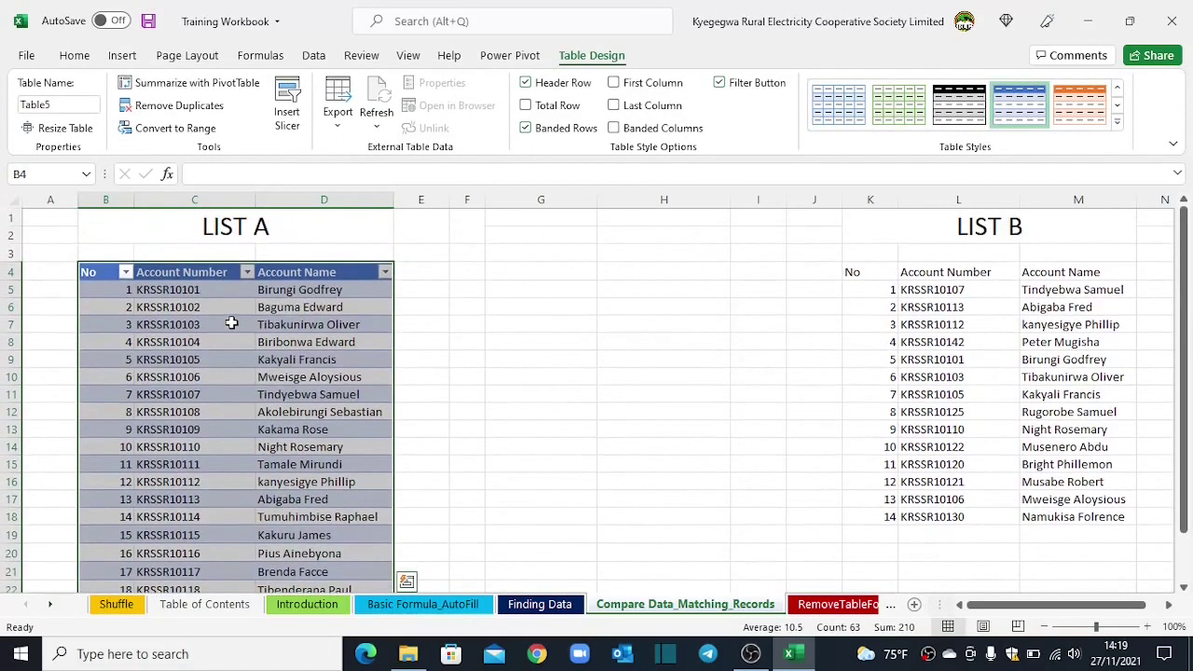
{"action": "scroll", "coordinate": [232, 321], "scroll_direction": "down", "scroll_amount": 3}
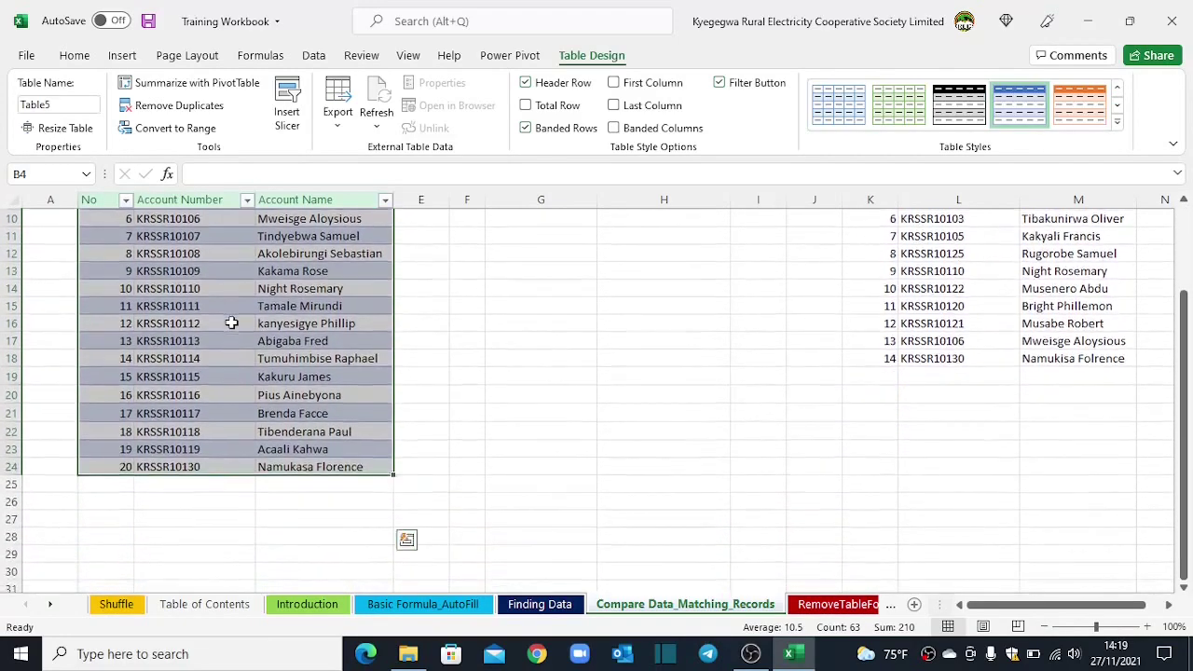
{"action": "scroll", "coordinate": [231, 321], "scroll_direction": "up", "scroll_amount": 3}
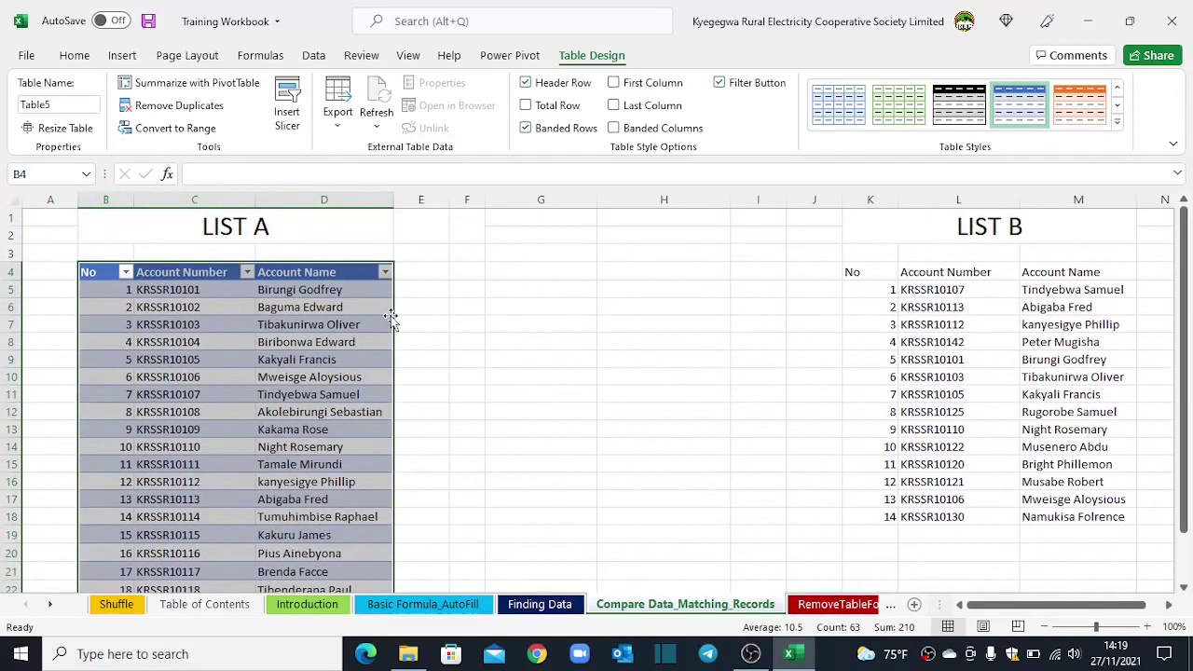
{"action": "left_click", "coordinate": [536, 278]}
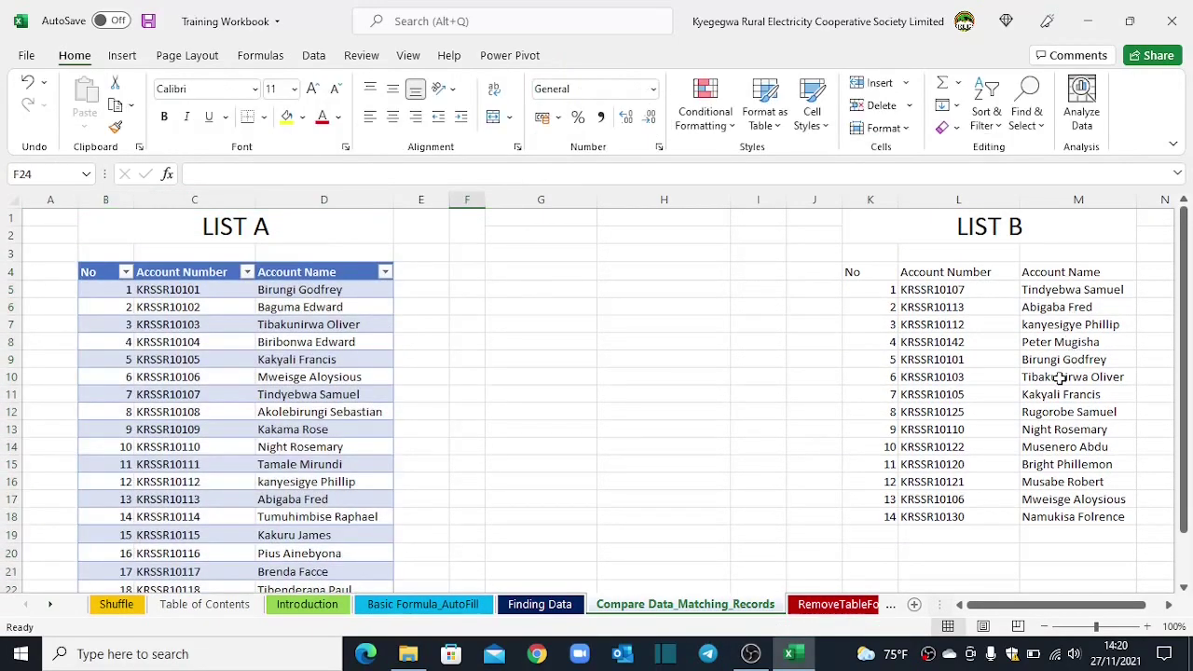
{"action": "left_click", "coordinate": [932, 339]}
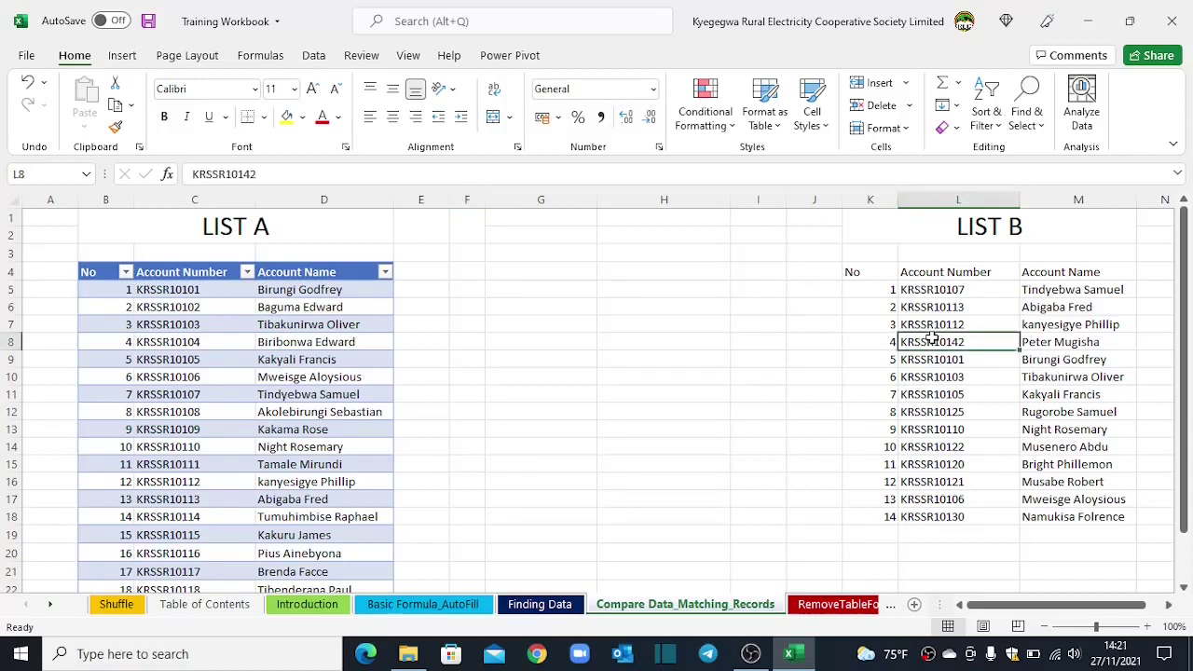
{"action": "key", "text": "ctrl+t"}
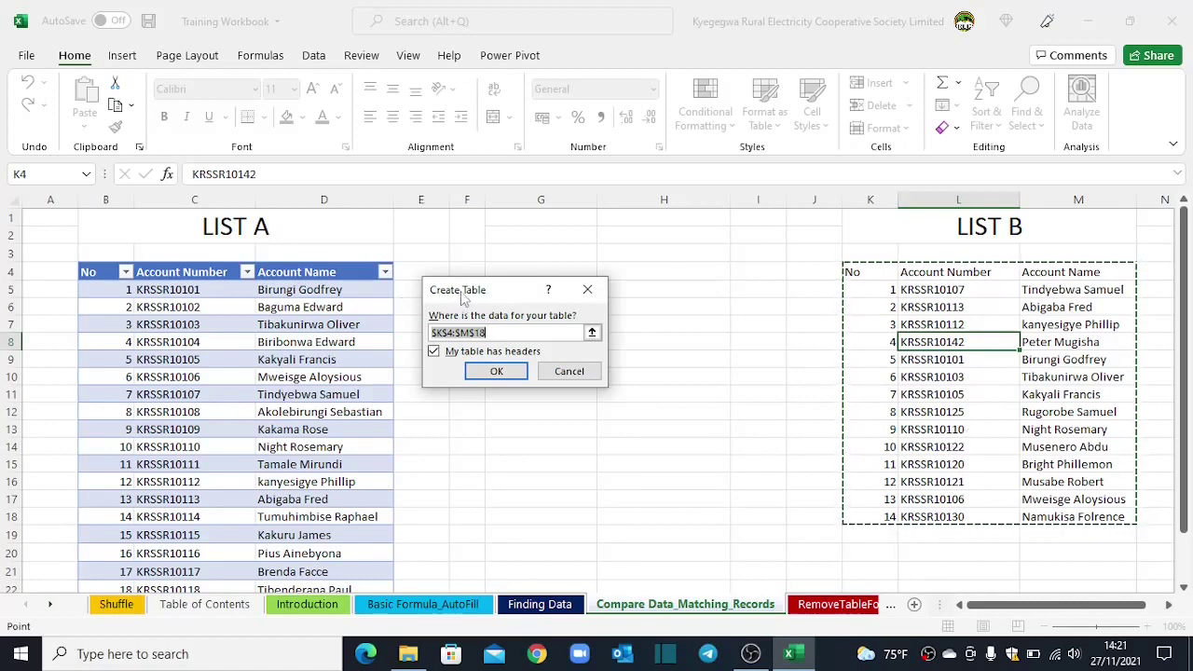
{"action": "left_click_drag", "start_coordinate": [462, 296], "coordinate": [502, 292]}
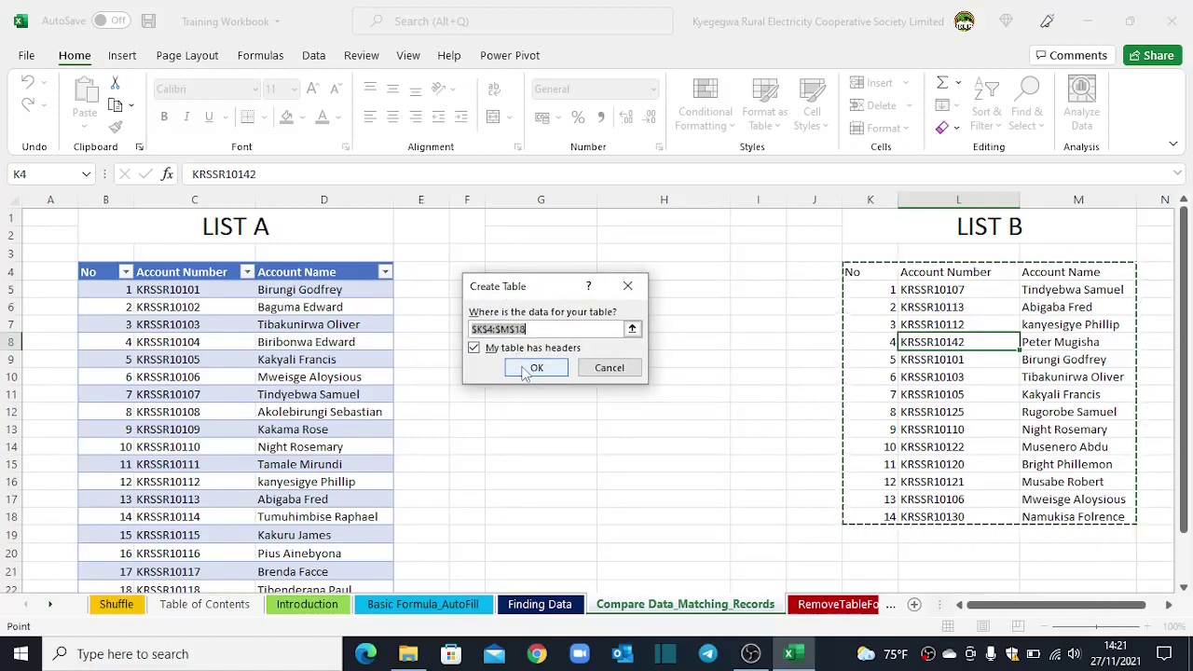
{"action": "left_click", "coordinate": [535, 368]}
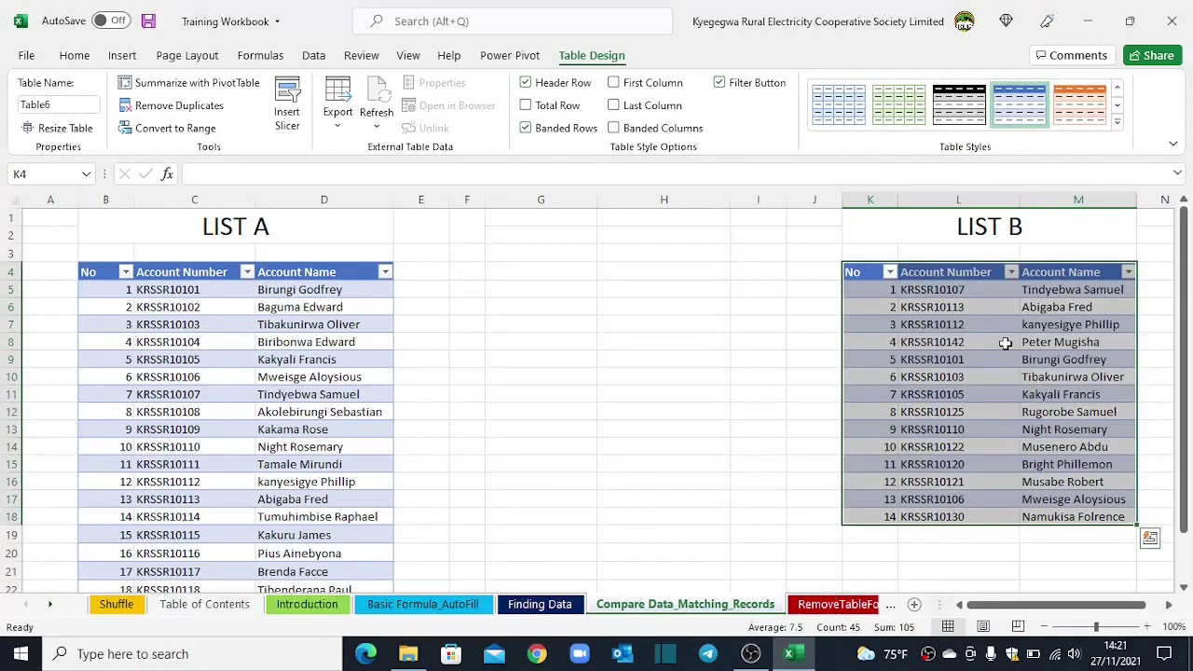
Step: Rename the LIST A table to ListA in the Table Name box
{"action": "left_click", "coordinate": [166, 357]}
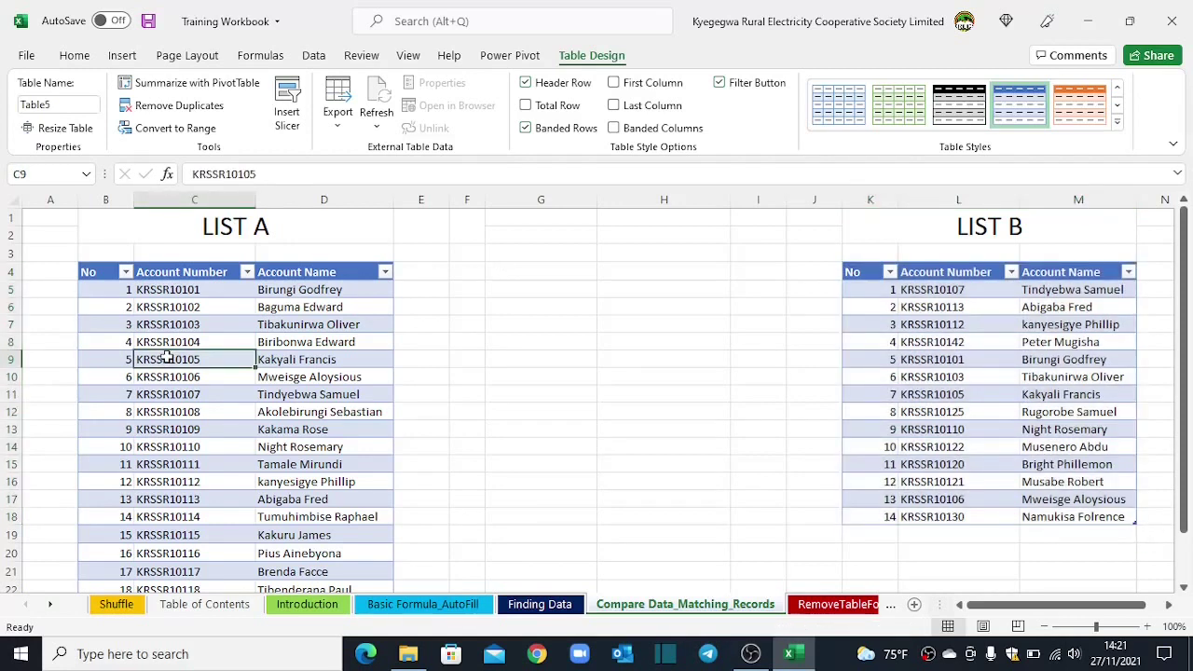
{"action": "left_click", "coordinate": [59, 104]}
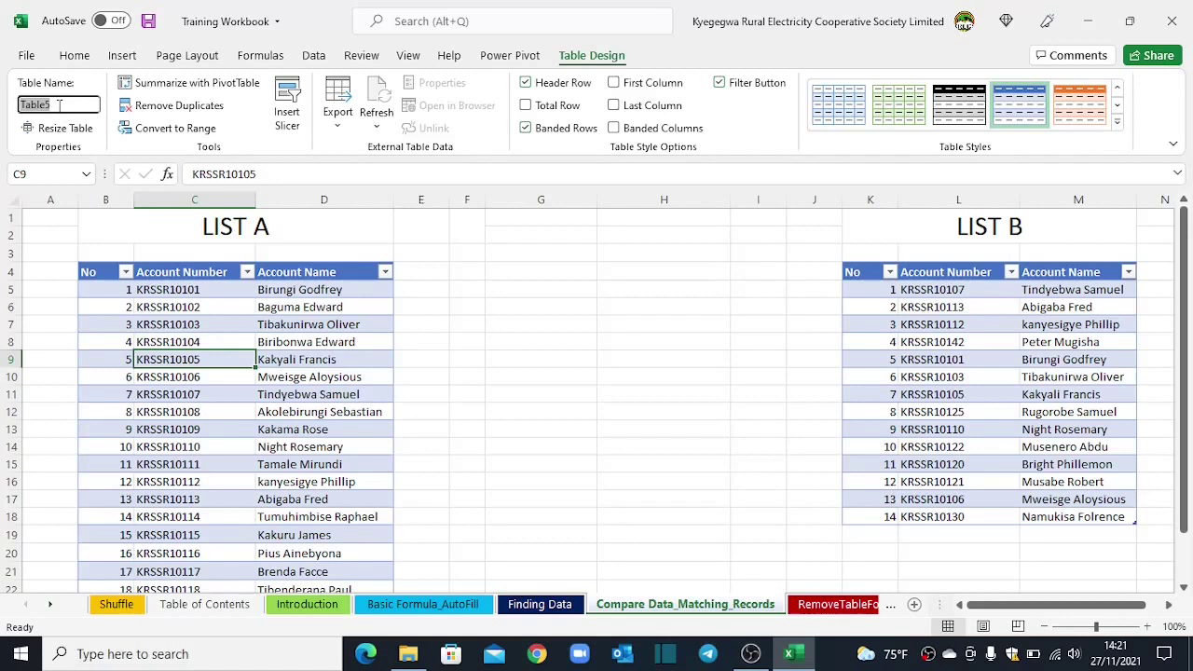
{"action": "type", "text": "ListA"}
{"action": "key", "text": "Return"}
Step: Rename the LIST B table to ListB
{"action": "left_click", "coordinate": [934, 376]}
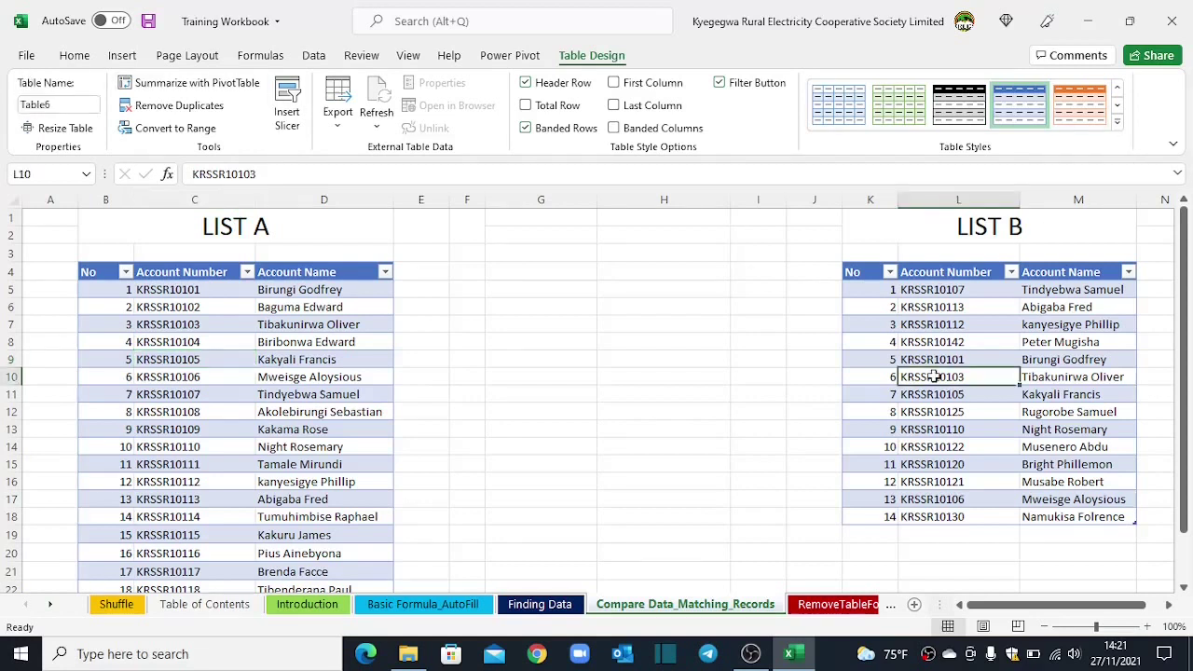
{"action": "left_click", "coordinate": [63, 102]}
{"action": "type", "text": "ListB"}
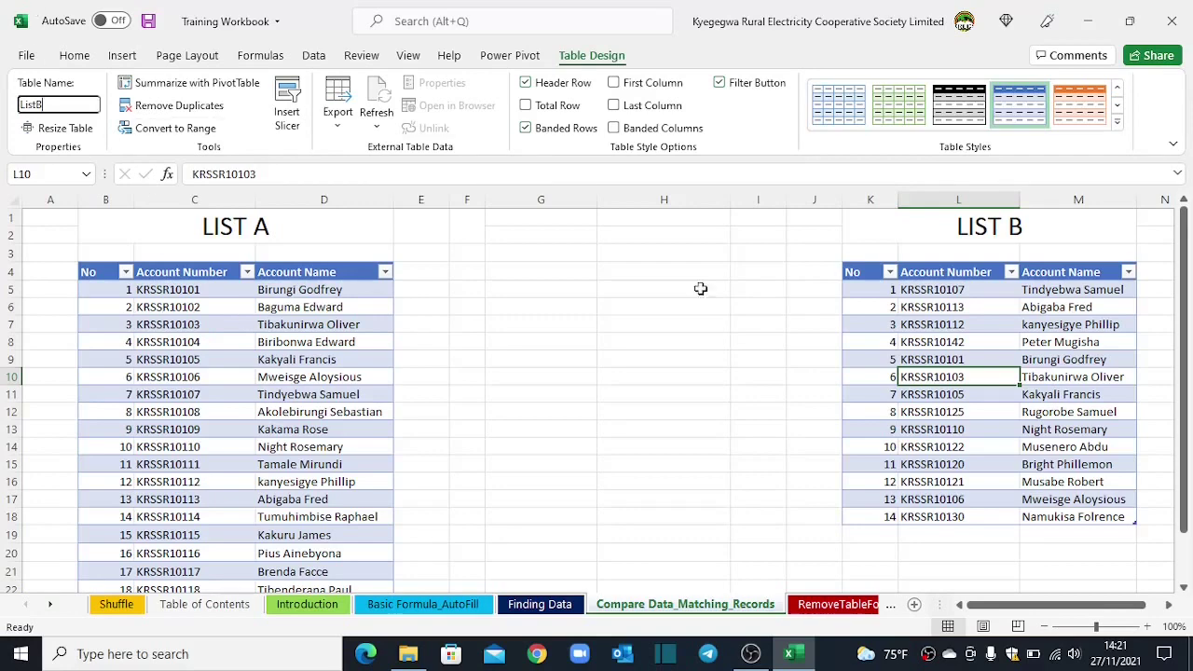
{"action": "left_click", "coordinate": [599, 289]}
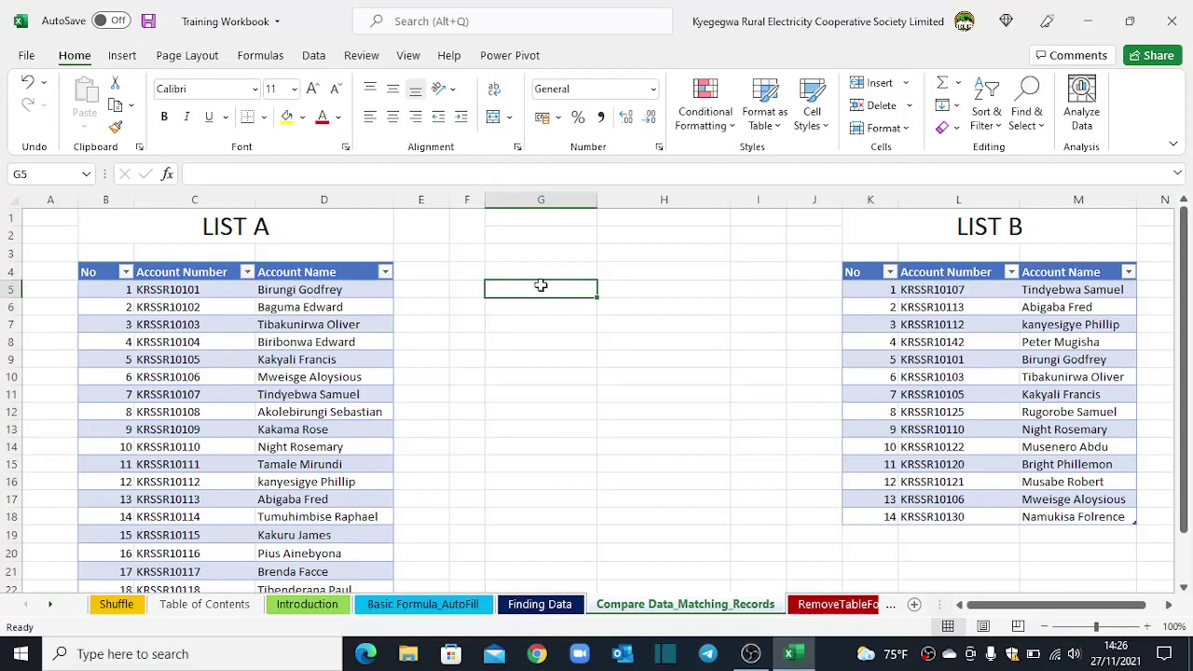
Step: Open the ListA table in Power Query from the Data tab
{"action": "left_click", "coordinate": [292, 360]}
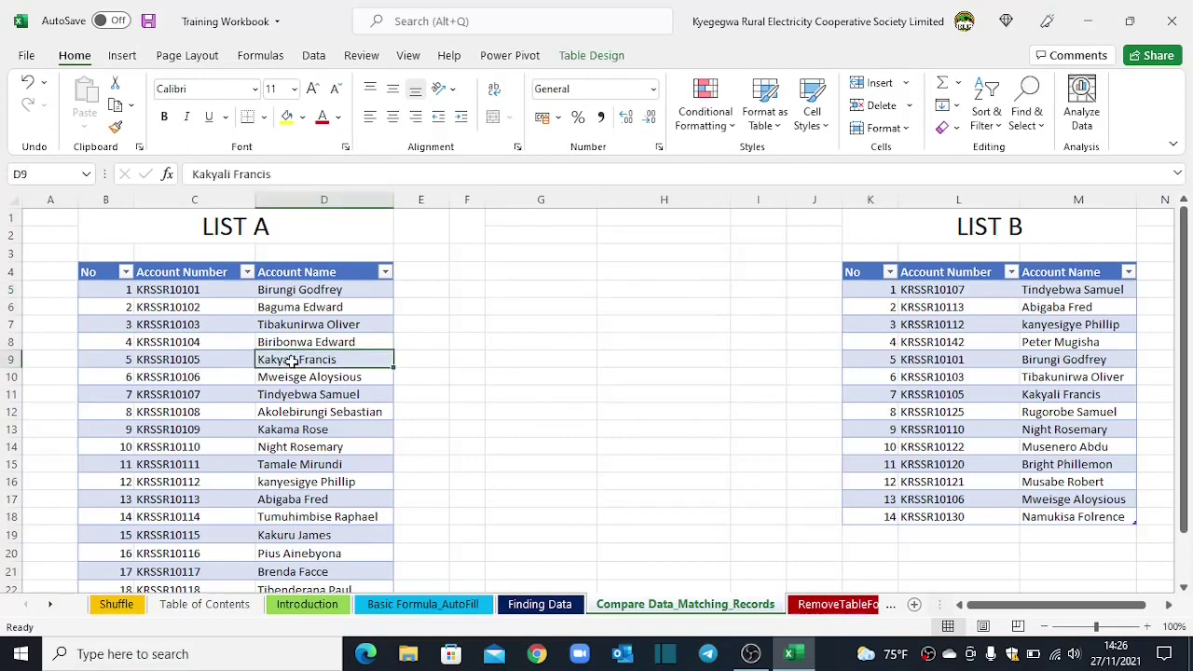
{"action": "left_click", "coordinate": [307, 55]}
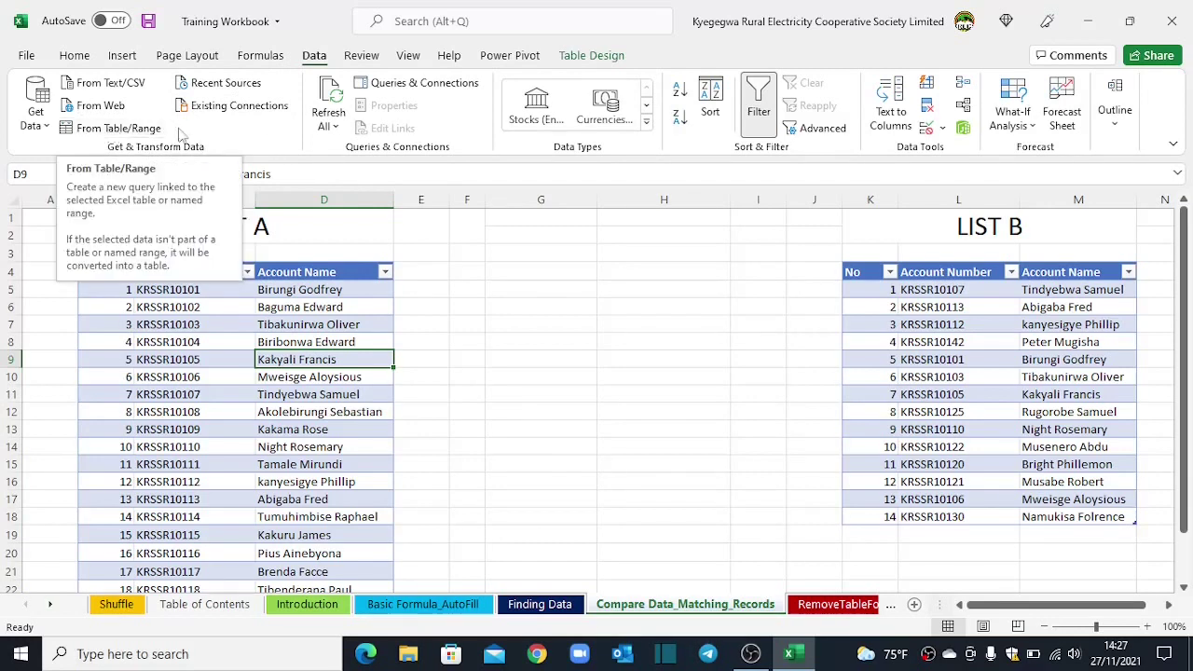
{"action": "left_click", "coordinate": [98, 129]}
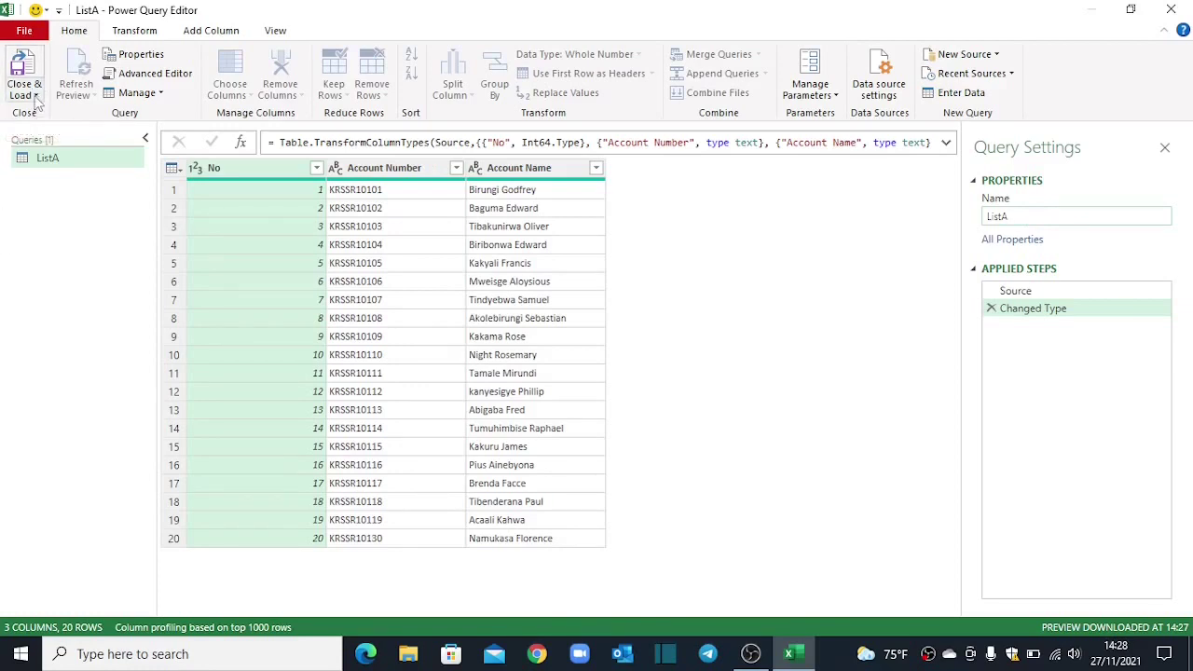
Step: Load the ListA query with Close & Load To as Only Create Connection
{"action": "left_click", "coordinate": [36, 96]}
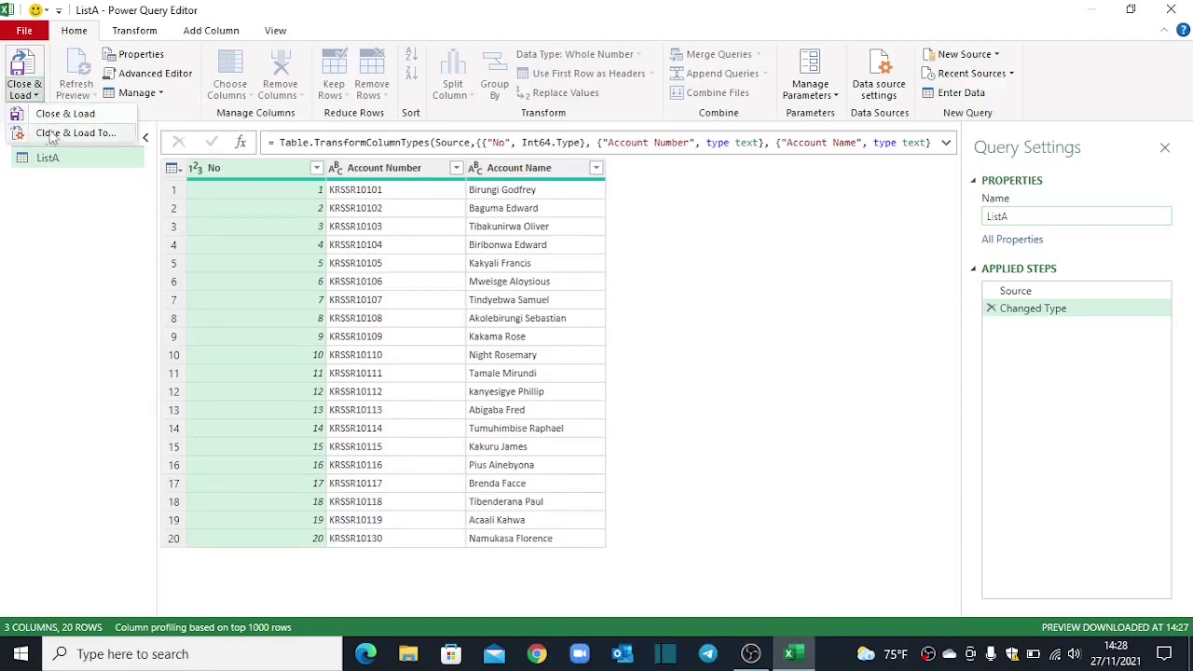
{"action": "left_click", "coordinate": [56, 134]}
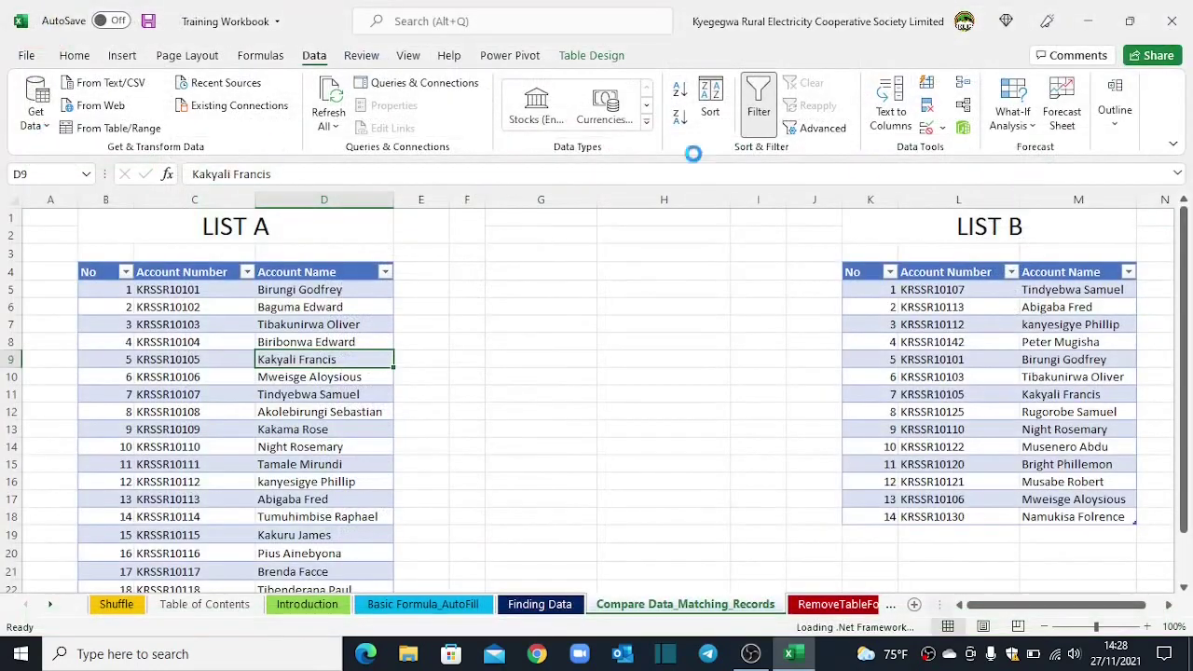
{"action": "left_click_drag", "start_coordinate": [490, 191], "coordinate": [577, 158]}
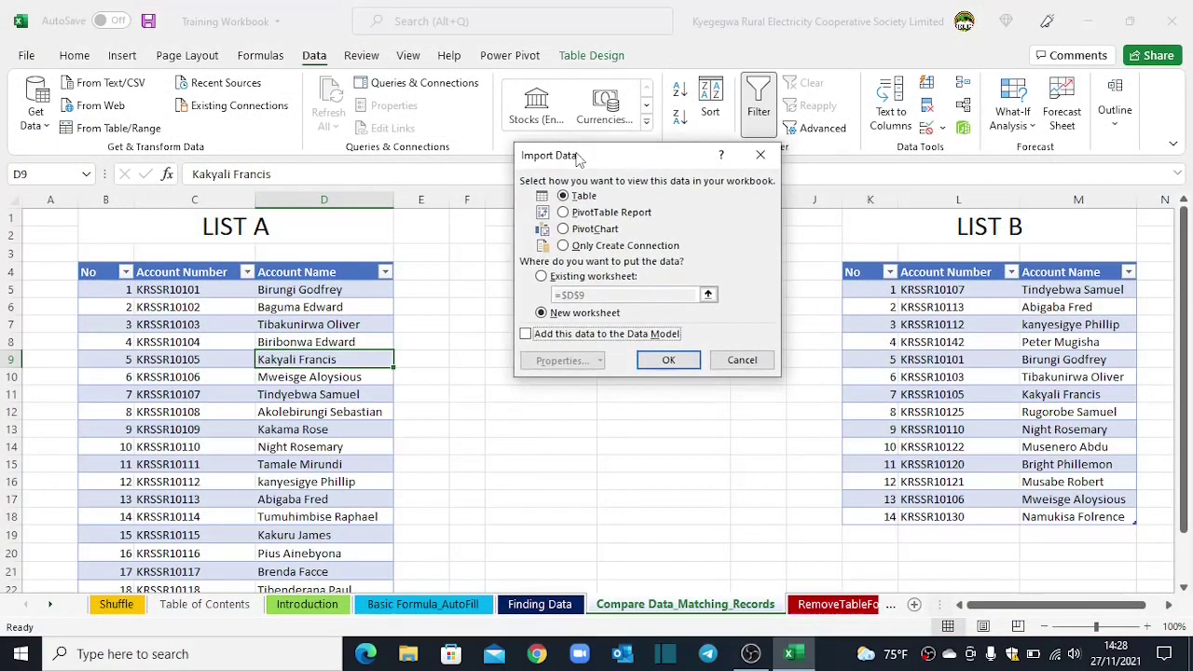
{"action": "left_click", "coordinate": [567, 252]}
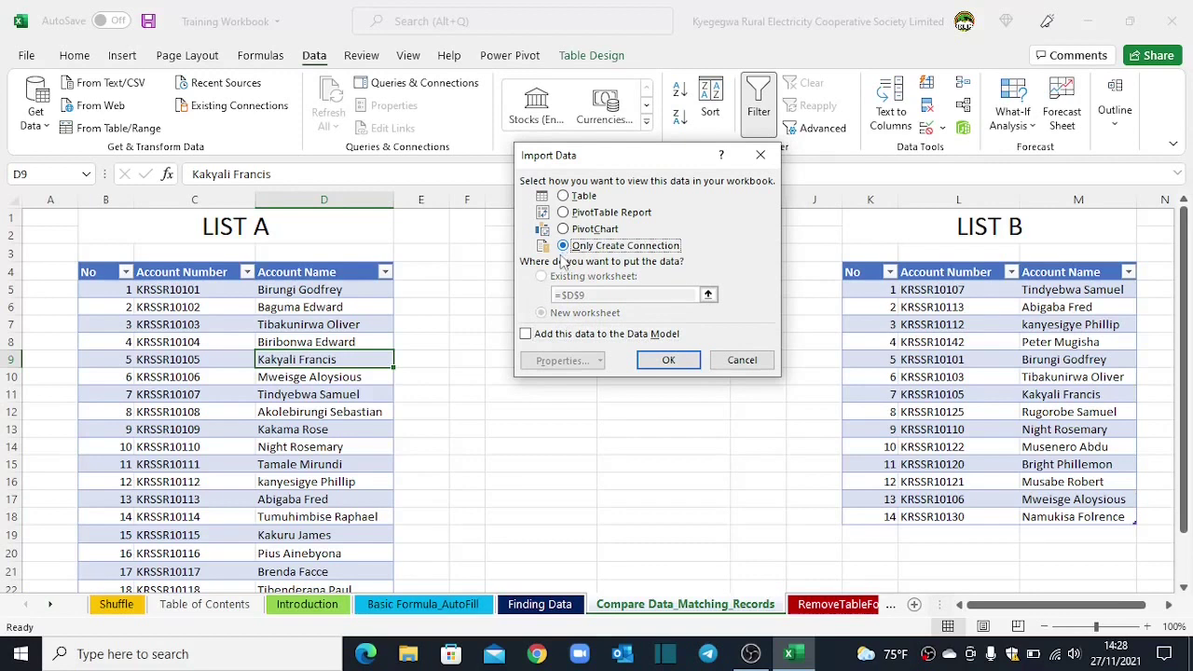
{"action": "left_click", "coordinate": [667, 361]}
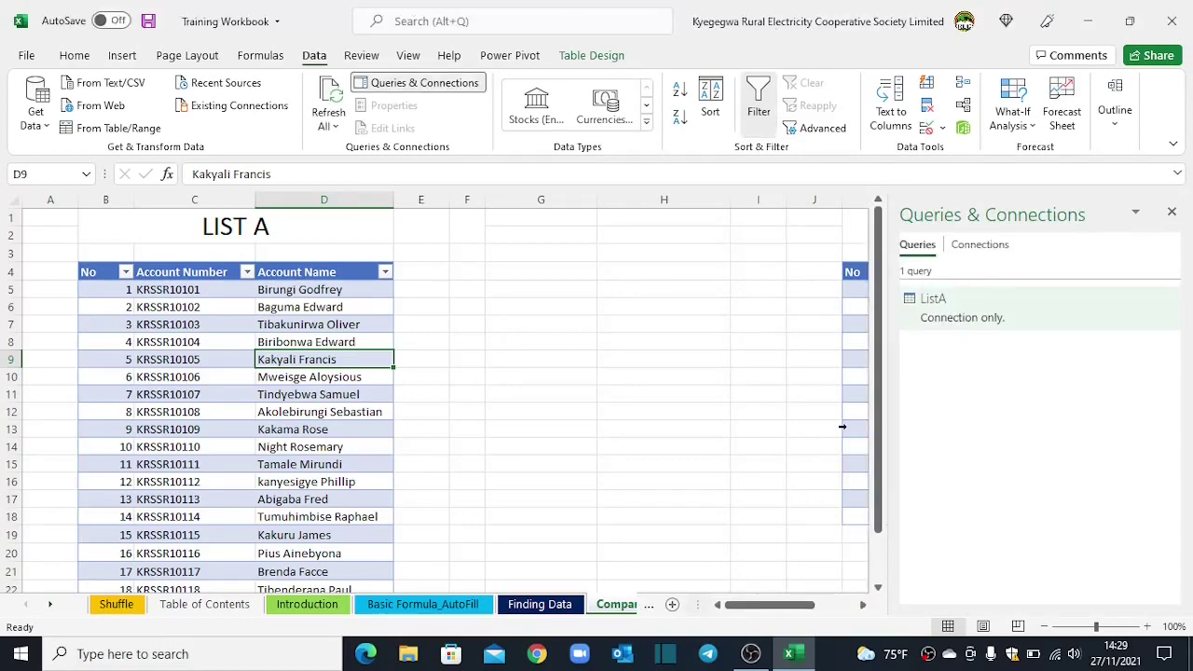
Step: Open the LIST B table in Power Query as the ListB query
{"action": "mouse_move", "coordinate": [955, 313]}
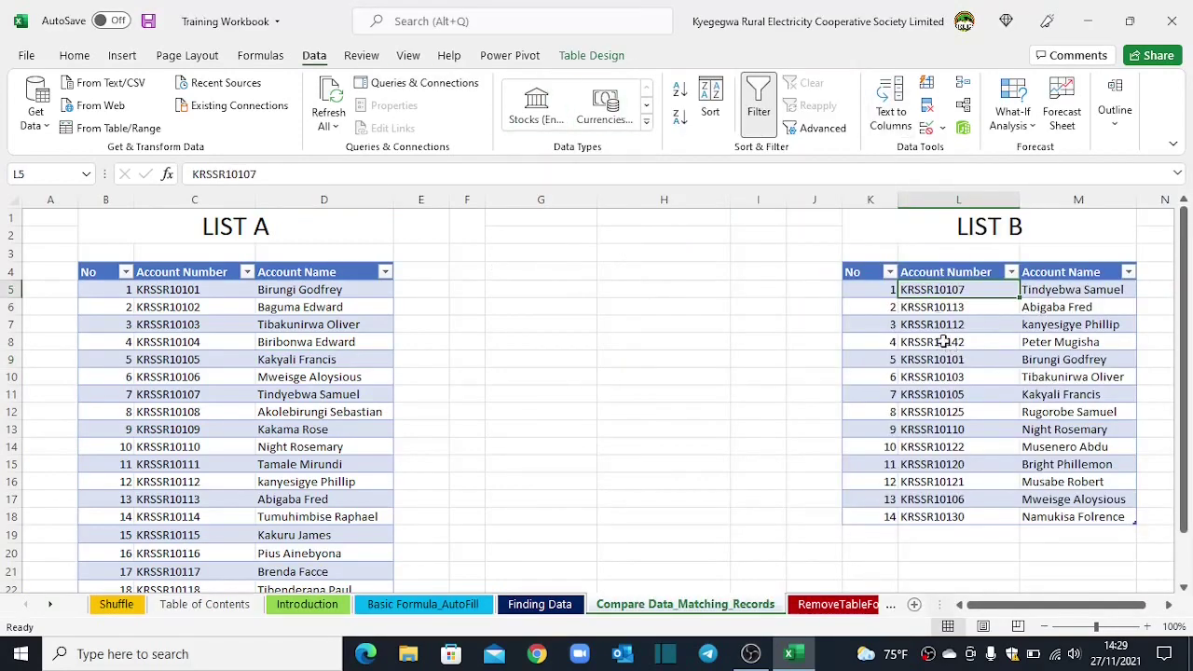
{"action": "left_click", "coordinate": [943, 341]}
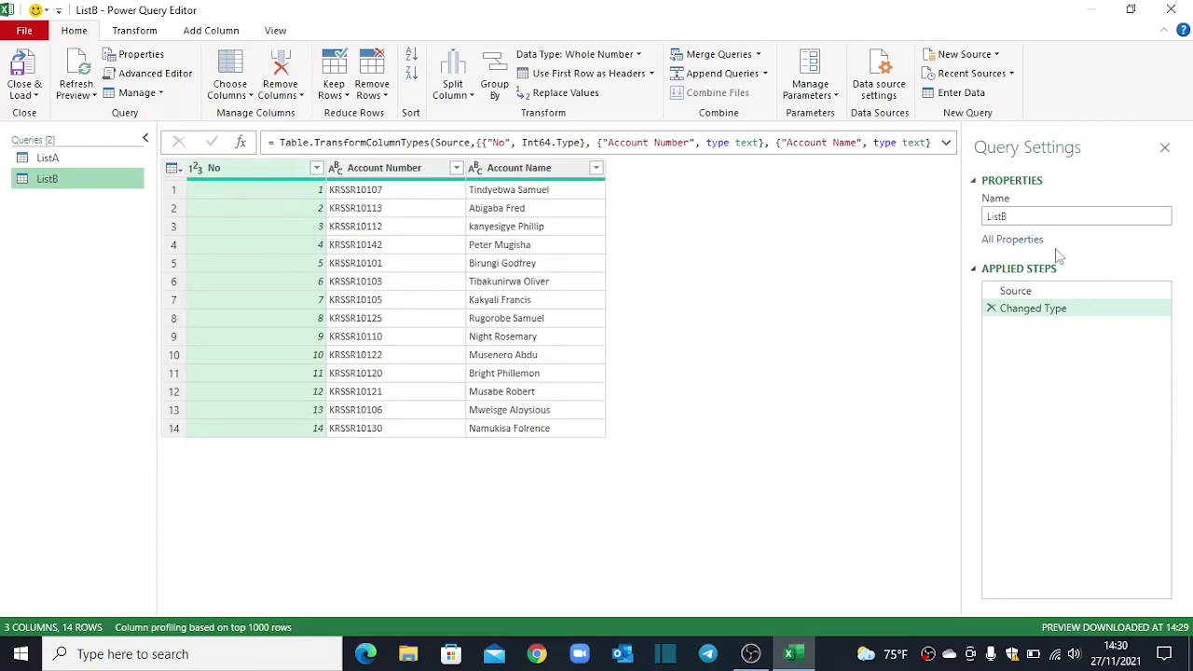
{"action": "left_click", "coordinate": [1021, 217]}
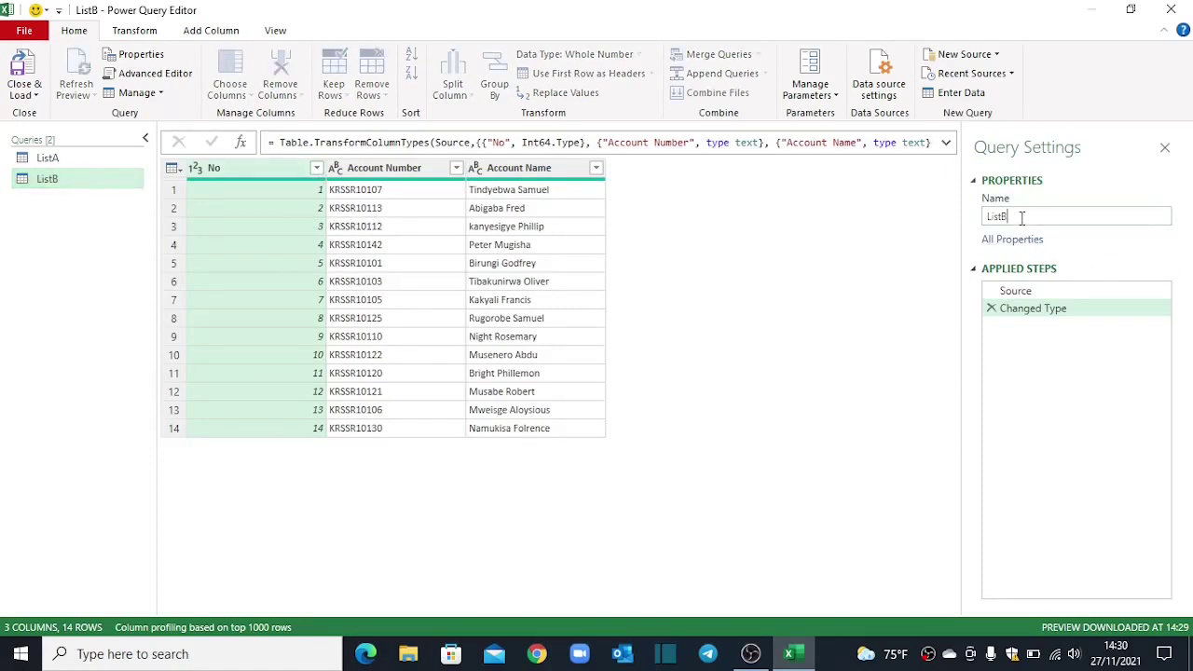
Step: Close & Load ListB as Only Create Connection
{"action": "left_click", "coordinate": [28, 95]}
{"action": "left_click", "coordinate": [57, 113]}
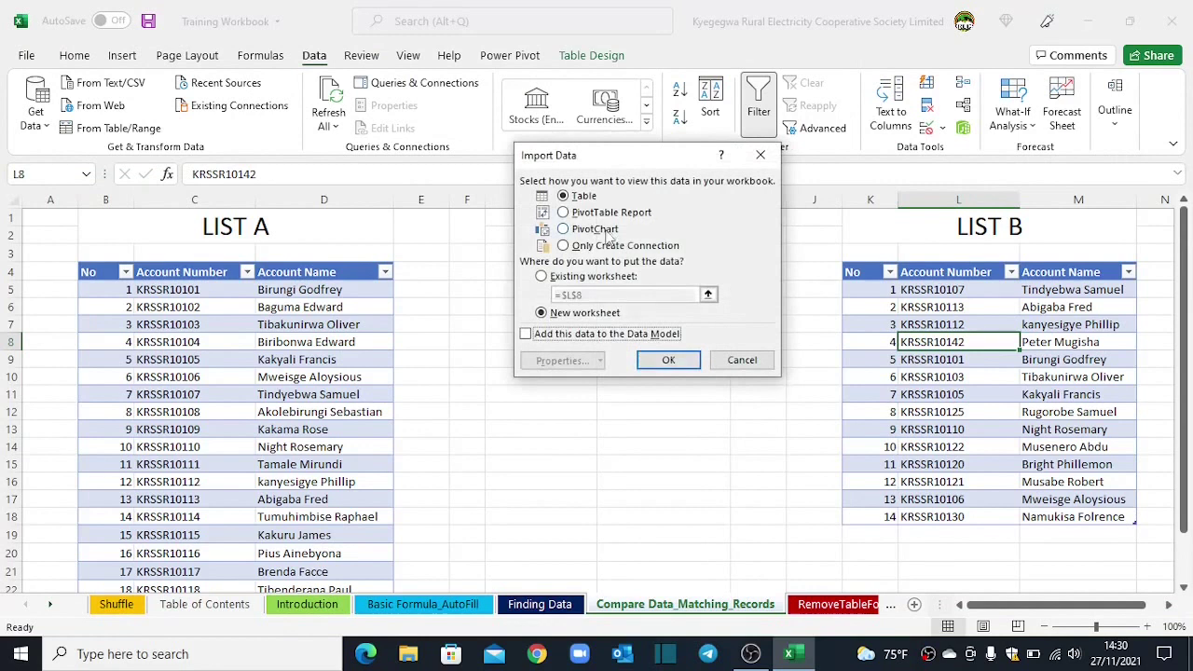
{"action": "left_click", "coordinate": [575, 245]}
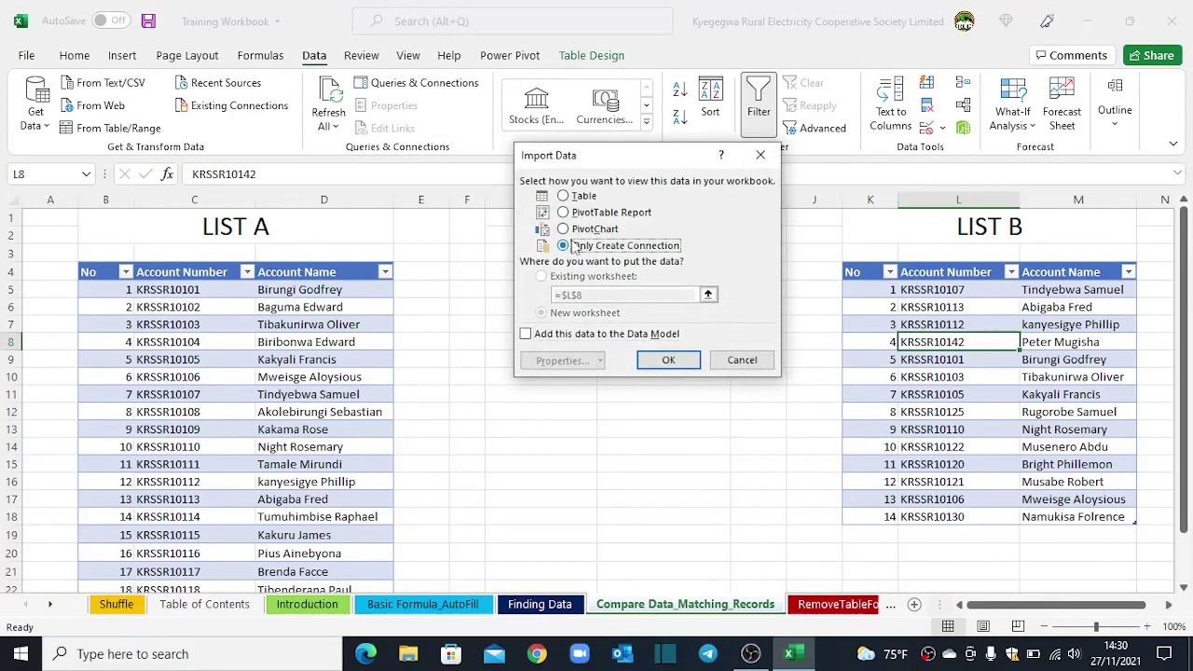
{"action": "left_click", "coordinate": [668, 361]}
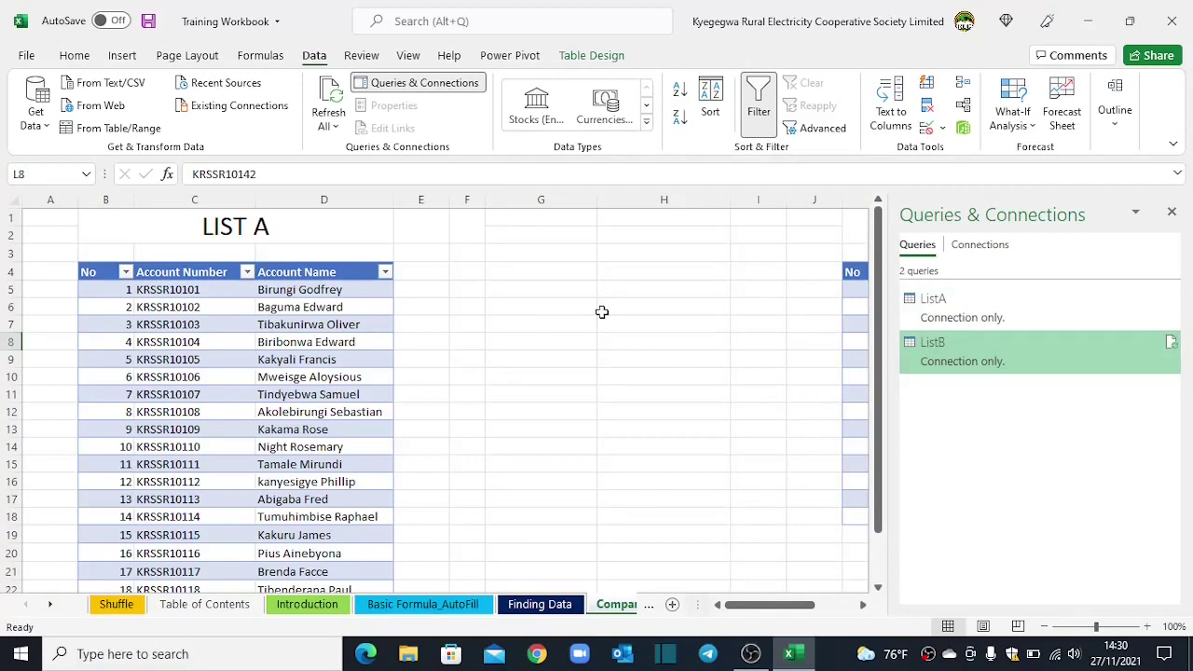
{"action": "key", "text": "Left"}
{"action": "key", "text": "Left"}
{"action": "key", "text": "Left"}
{"action": "key", "text": "Left"}
{"action": "key", "text": "Left"}
{"action": "key", "text": "Left"}
{"action": "key", "text": "Left"}
{"action": "key", "text": "Left"}
{"action": "key", "text": "Left"}
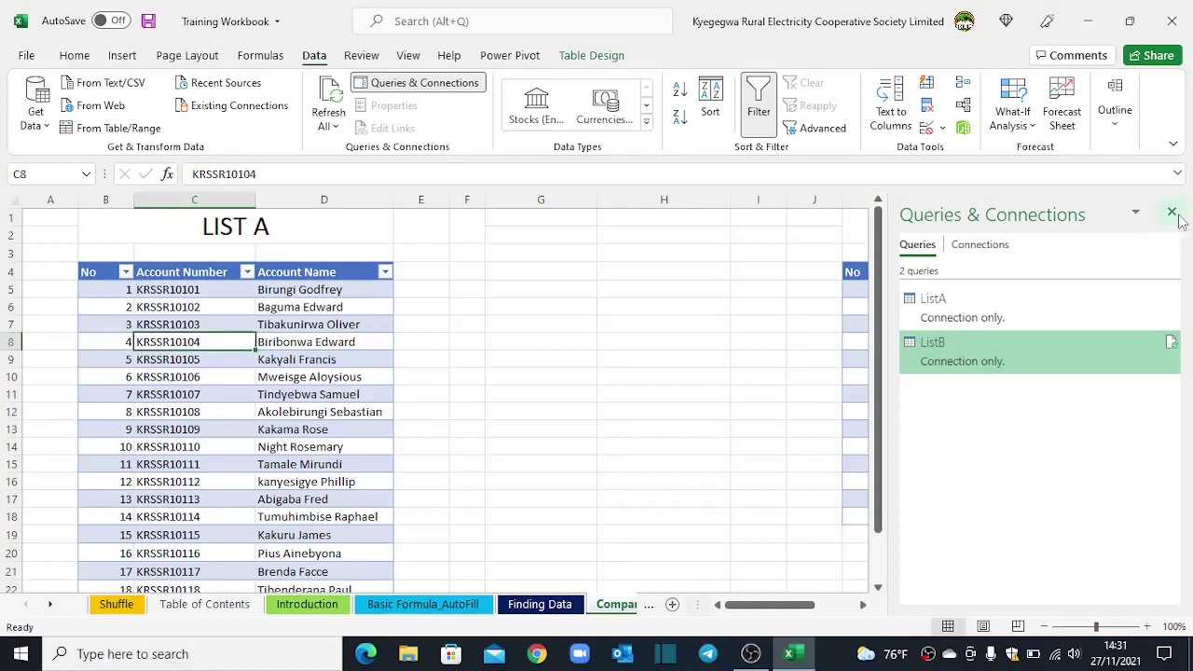
{"action": "left_click", "coordinate": [1174, 215]}
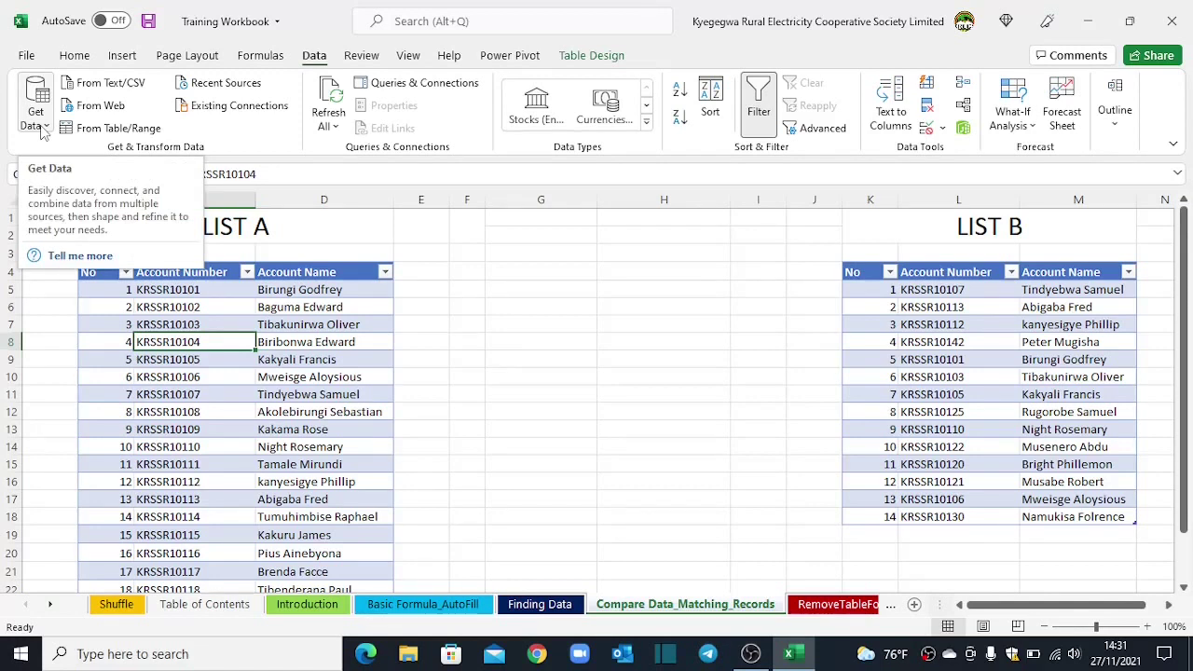
{"action": "left_click", "coordinate": [41, 130]}
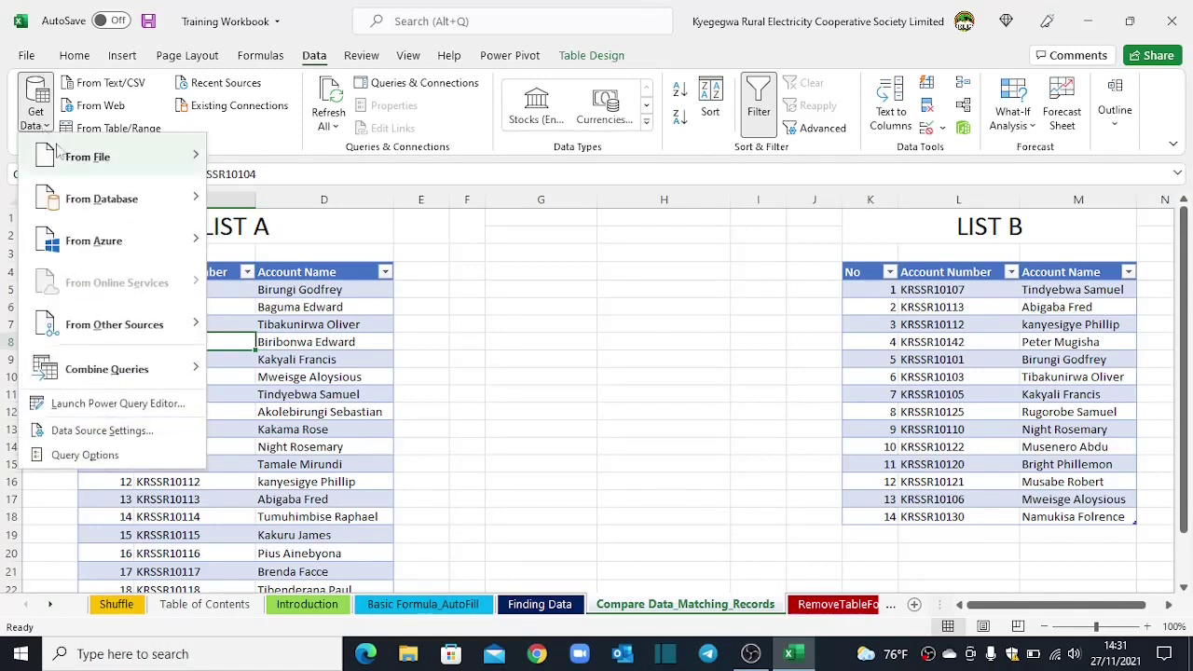
{"action": "mouse_move", "coordinate": [106, 379]}
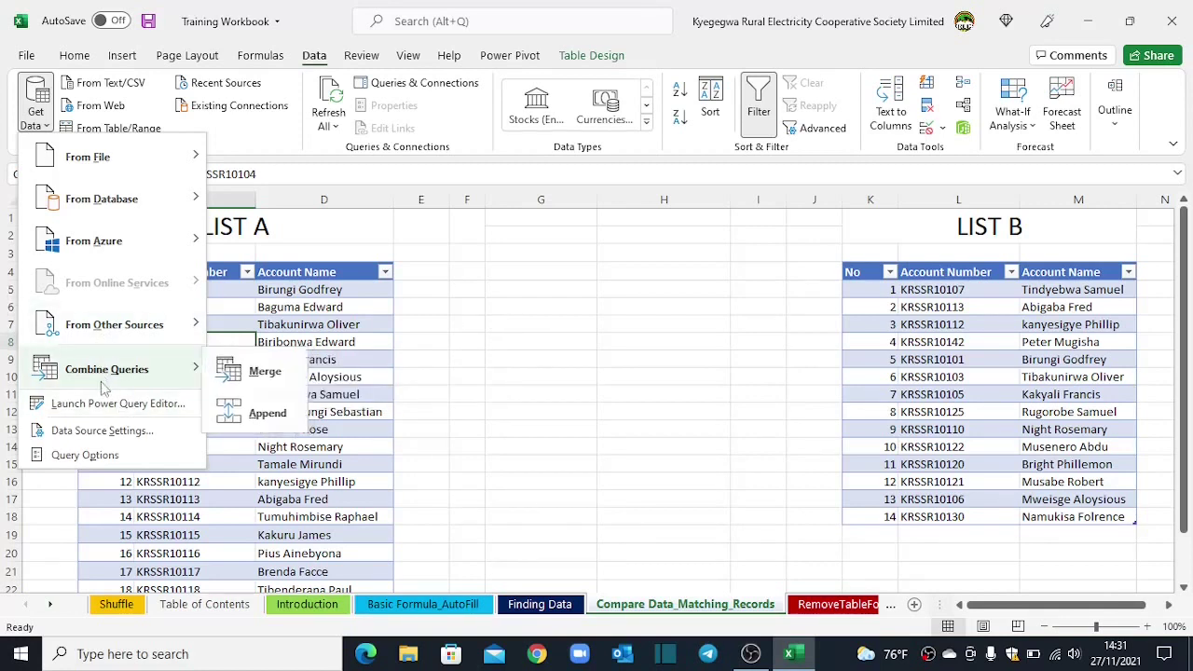
{"action": "left_click", "coordinate": [494, 297]}
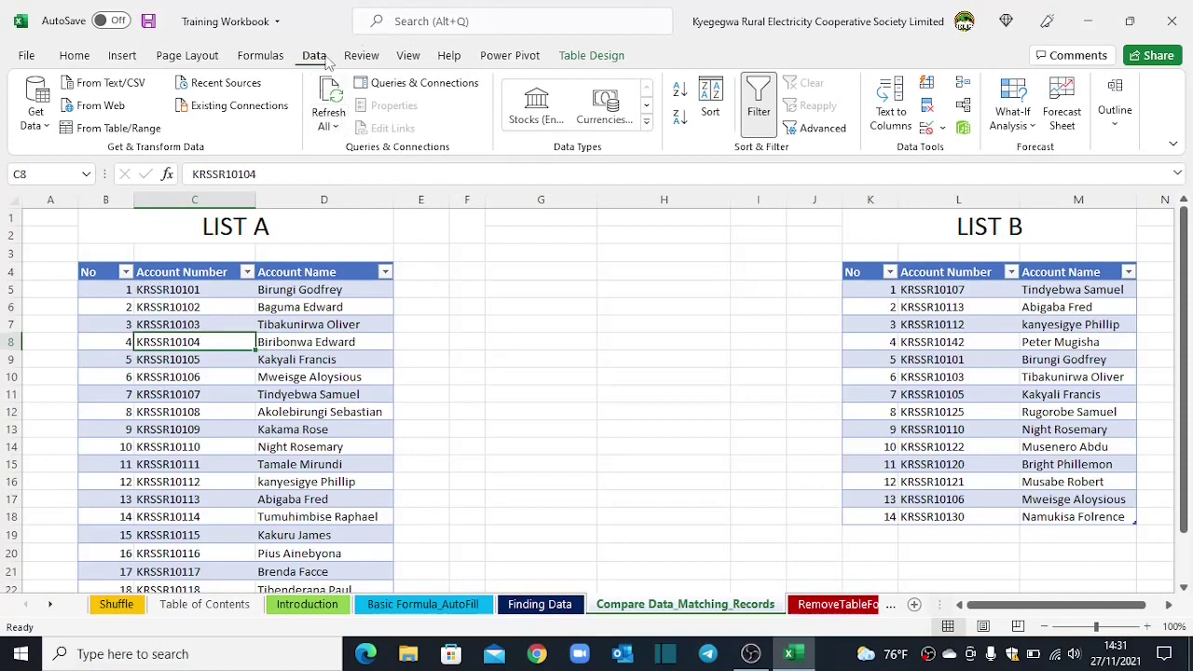
{"action": "left_click", "coordinate": [424, 89]}
{"action": "left_click", "coordinate": [945, 320]}
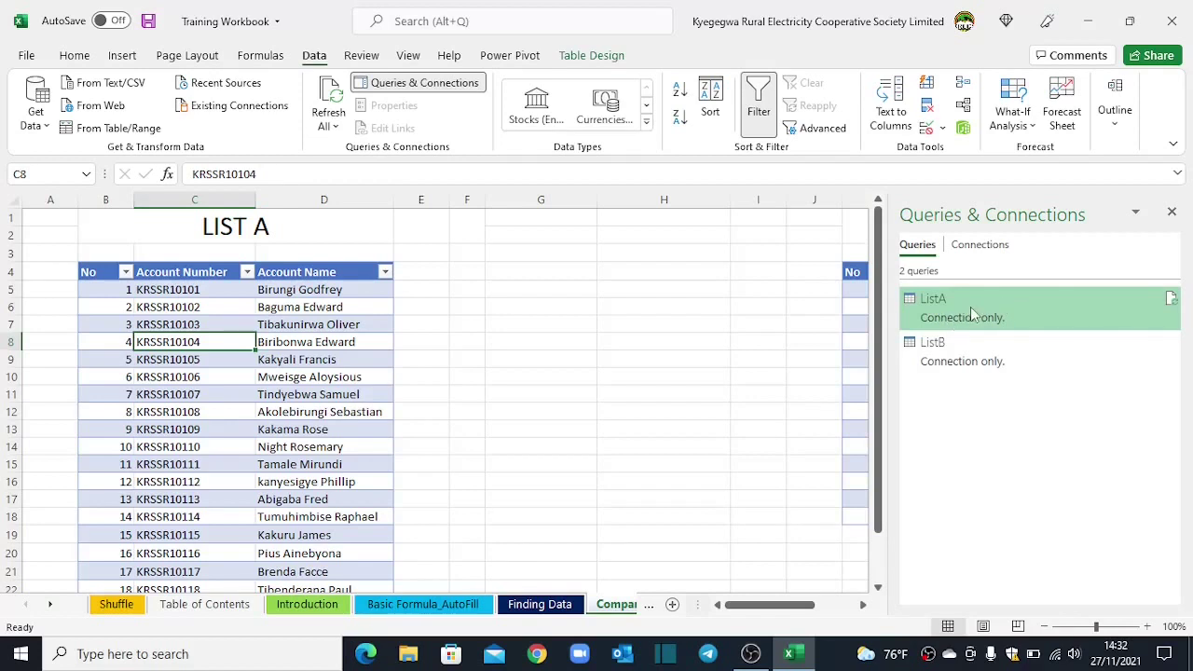
Step: Merge ListA with ListB on Account Number using a Left Outer join
{"action": "right_click", "coordinate": [972, 314]}
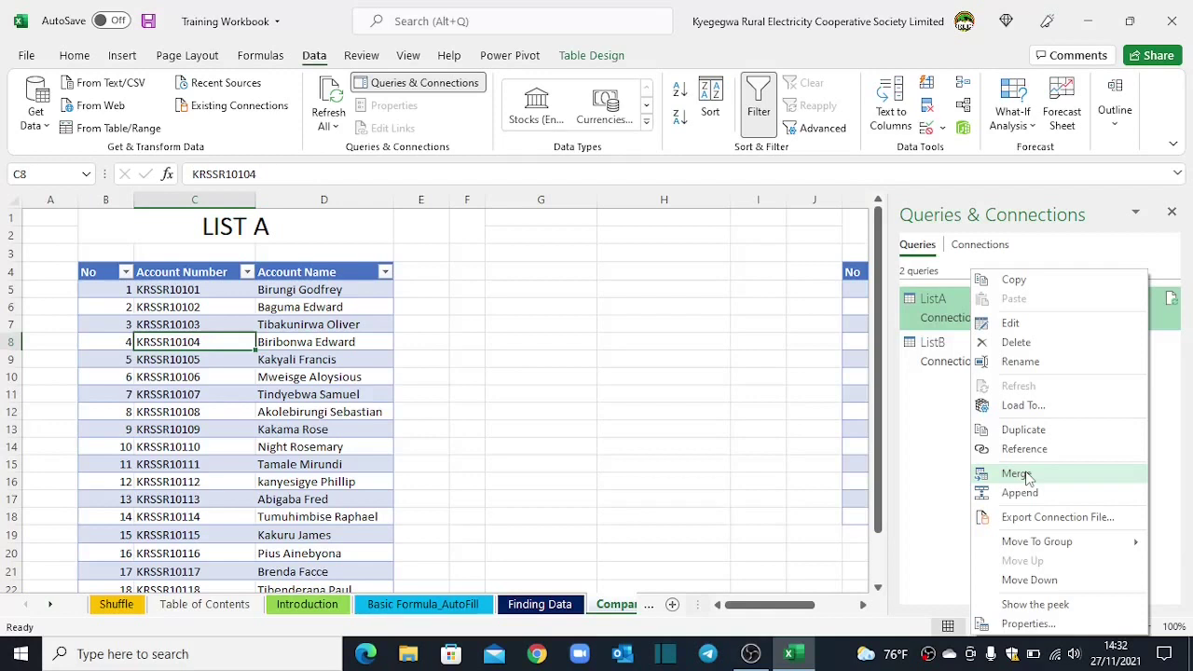
{"action": "left_click", "coordinate": [1027, 476]}
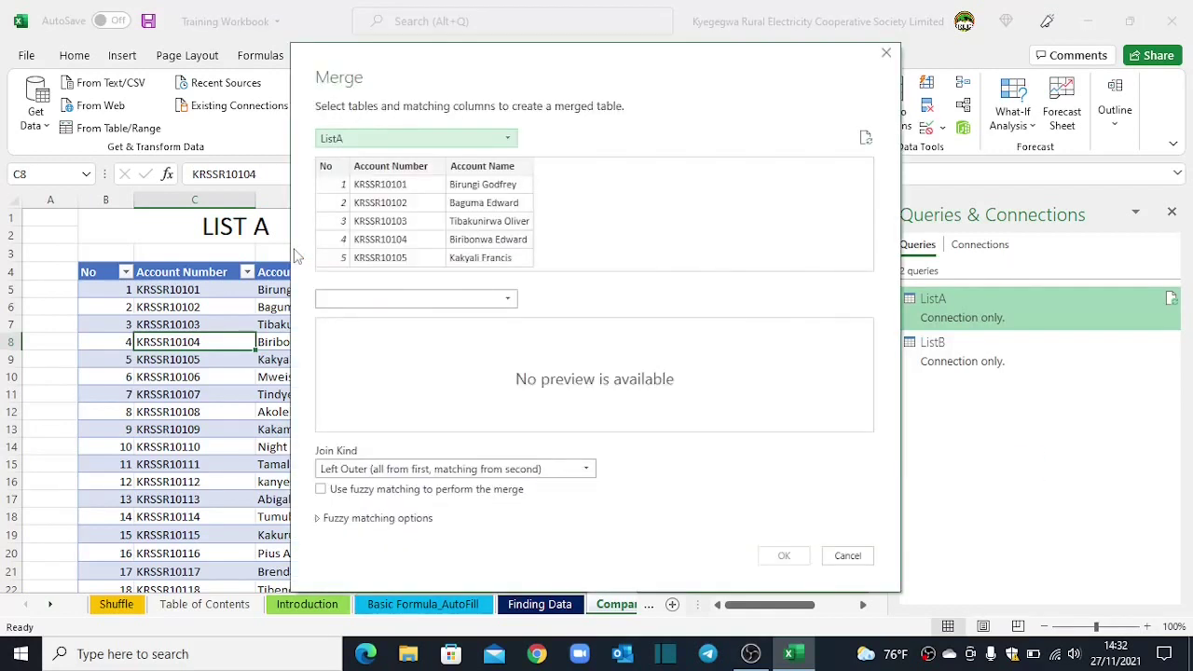
{"action": "mouse_move", "coordinate": [426, 55]}
{"action": "left_mouse_down"}
{"action": "mouse_move", "coordinate": [370, 37]}
{"action": "mouse_move", "coordinate": [442, 39]}
{"action": "left_mouse_up"}
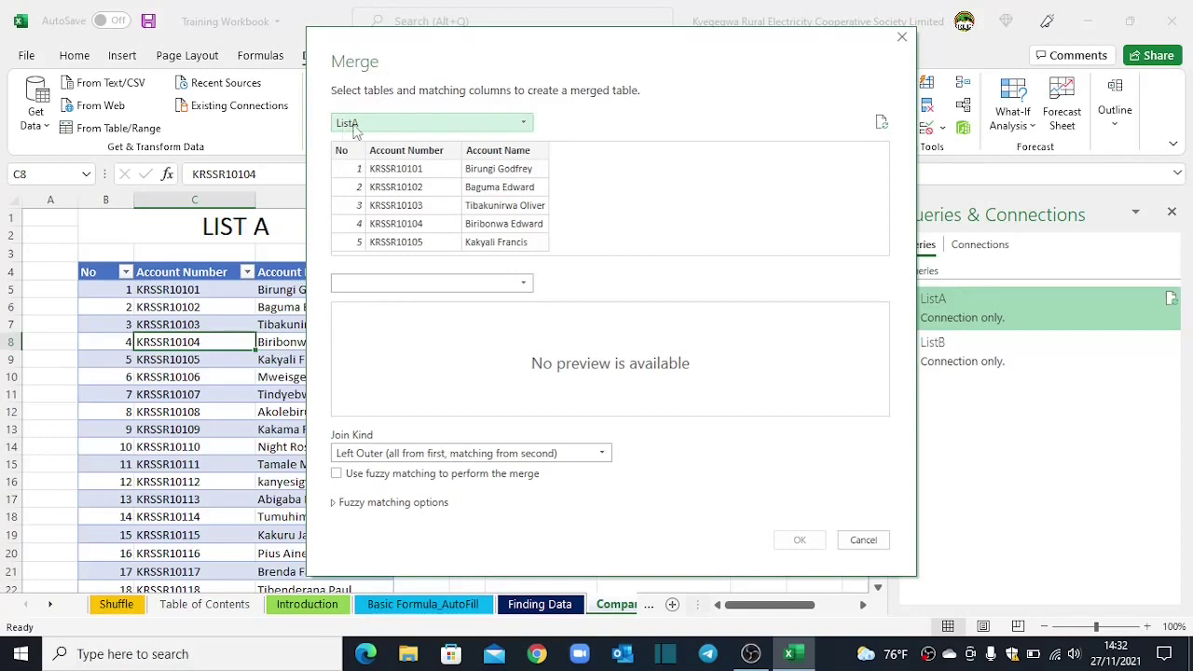
{"action": "left_click", "coordinate": [526, 290]}
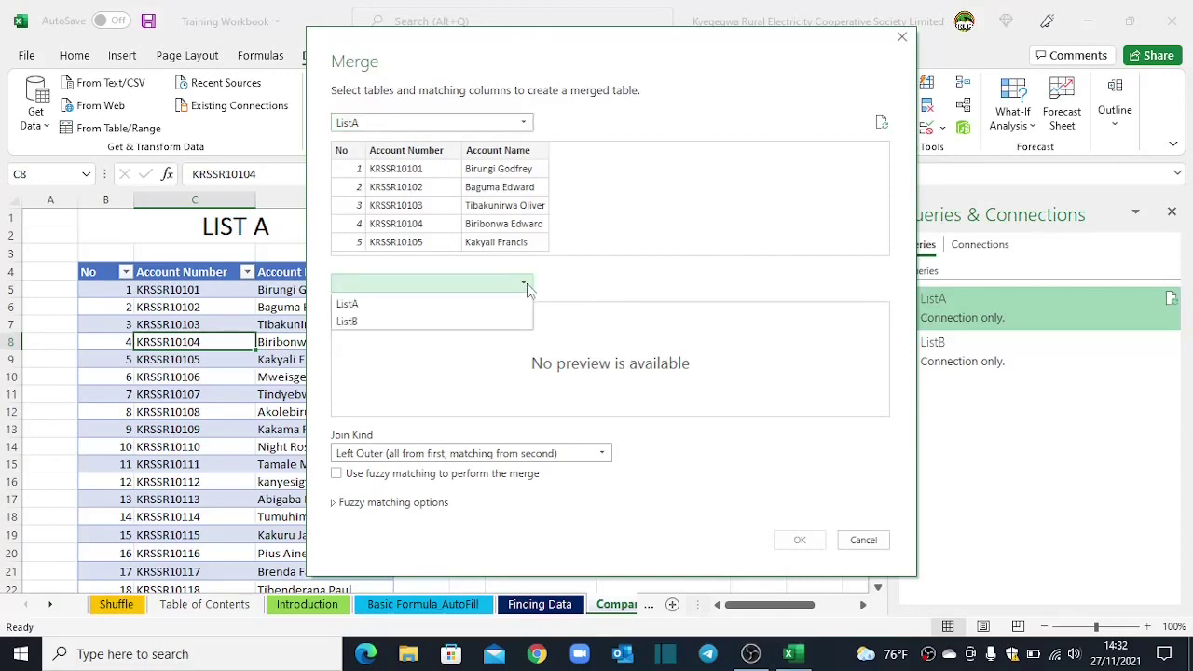
{"action": "left_click", "coordinate": [367, 334]}
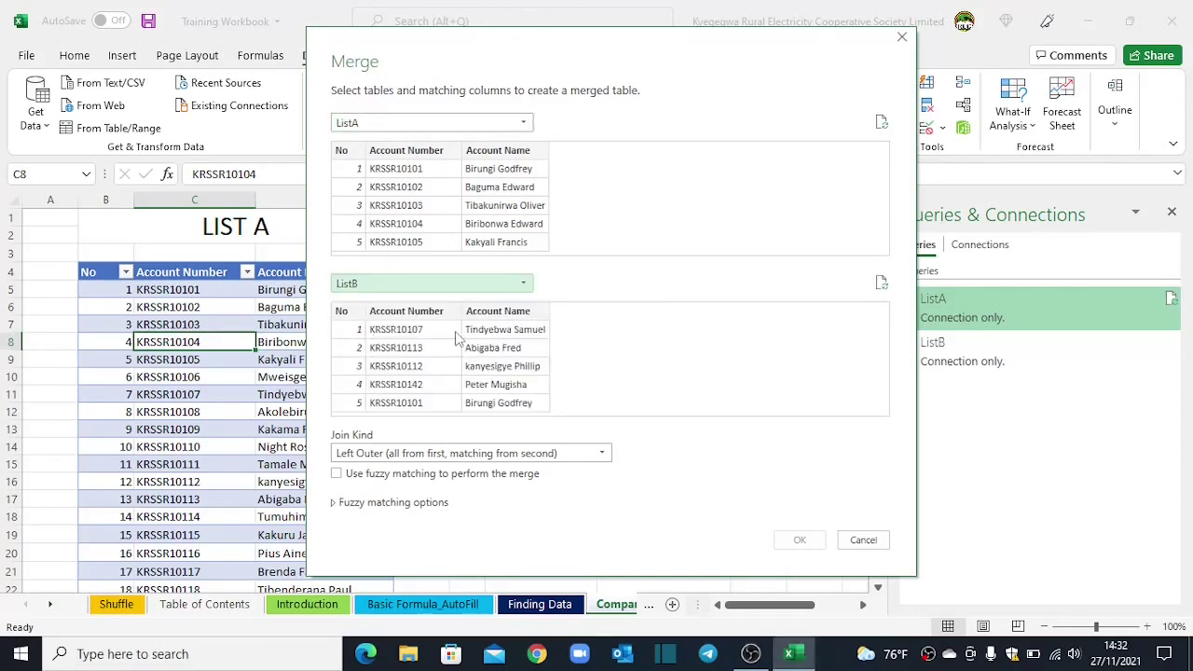
{"action": "left_click", "coordinate": [399, 151]}
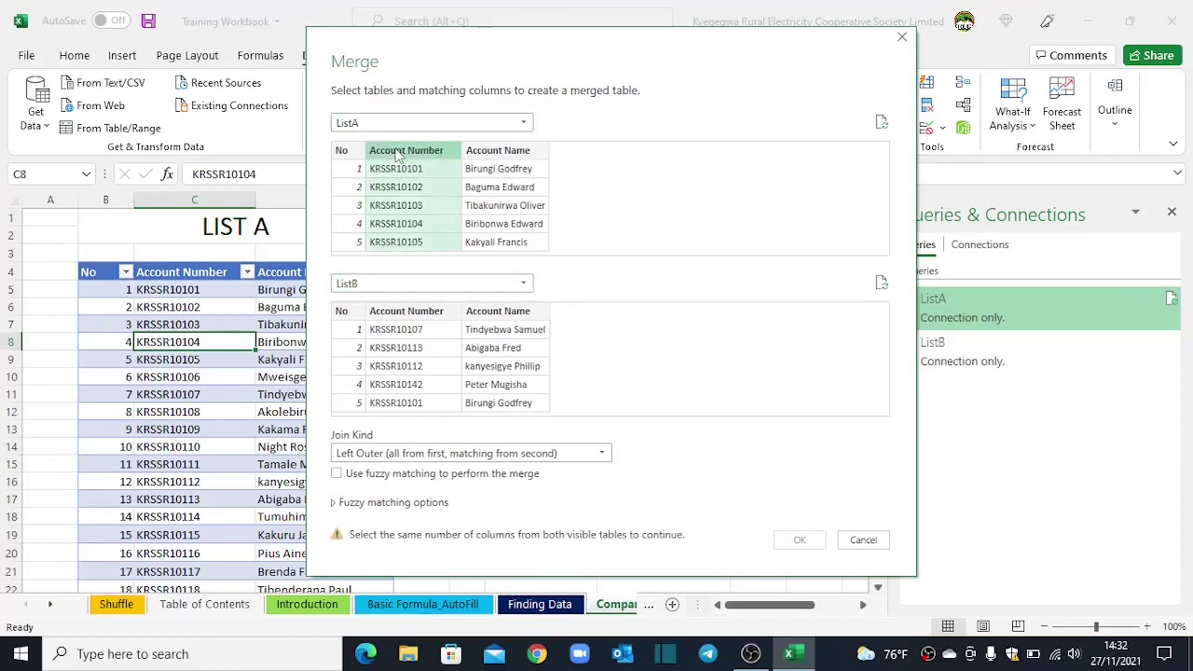
{"action": "left_click", "coordinate": [400, 317]}
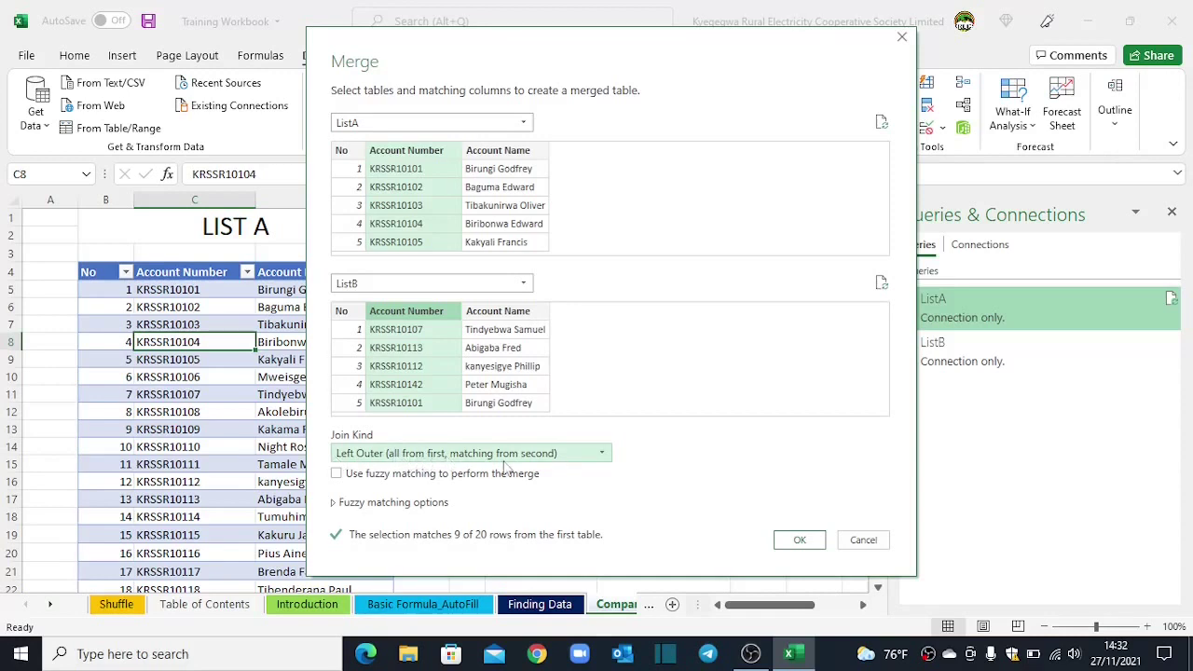
{"action": "left_click", "coordinate": [798, 541]}
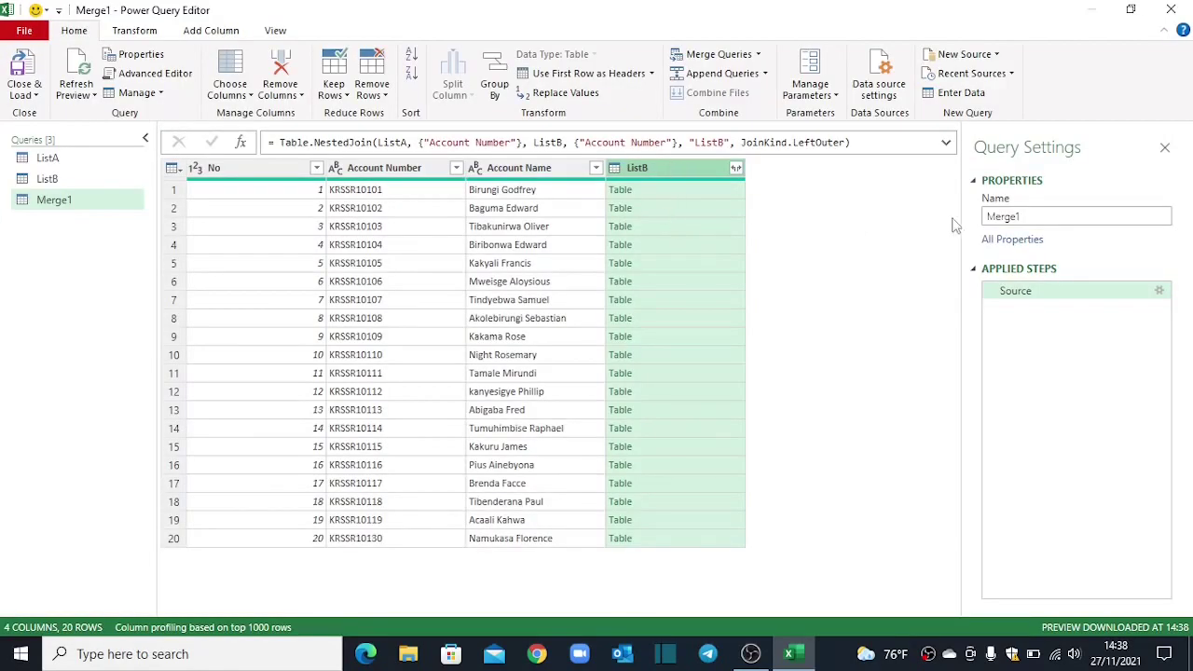
Step: Replace the query name Merge1 with RecordsmatchingListB in Query Settings
{"action": "left_click", "coordinate": [1042, 215]}
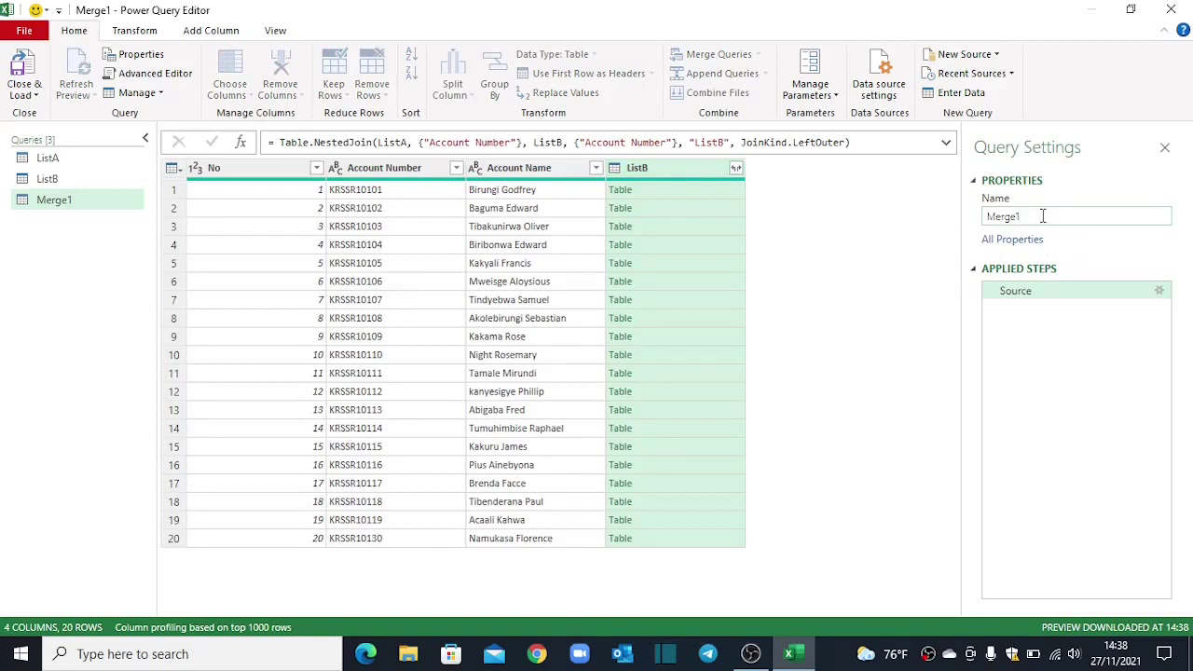
{"action": "key", "text": "BackSpace"}
{"action": "key", "text": "BackSpace"}
{"action": "key", "text": "BackSpace"}
{"action": "key", "text": "BackSpace"}
{"action": "key", "text": "BackSpace"}
{"action": "key", "text": "BackSpace"}
{"action": "type", "text": "Recordsmatching"}
{"action": "key", "text": "Return"}
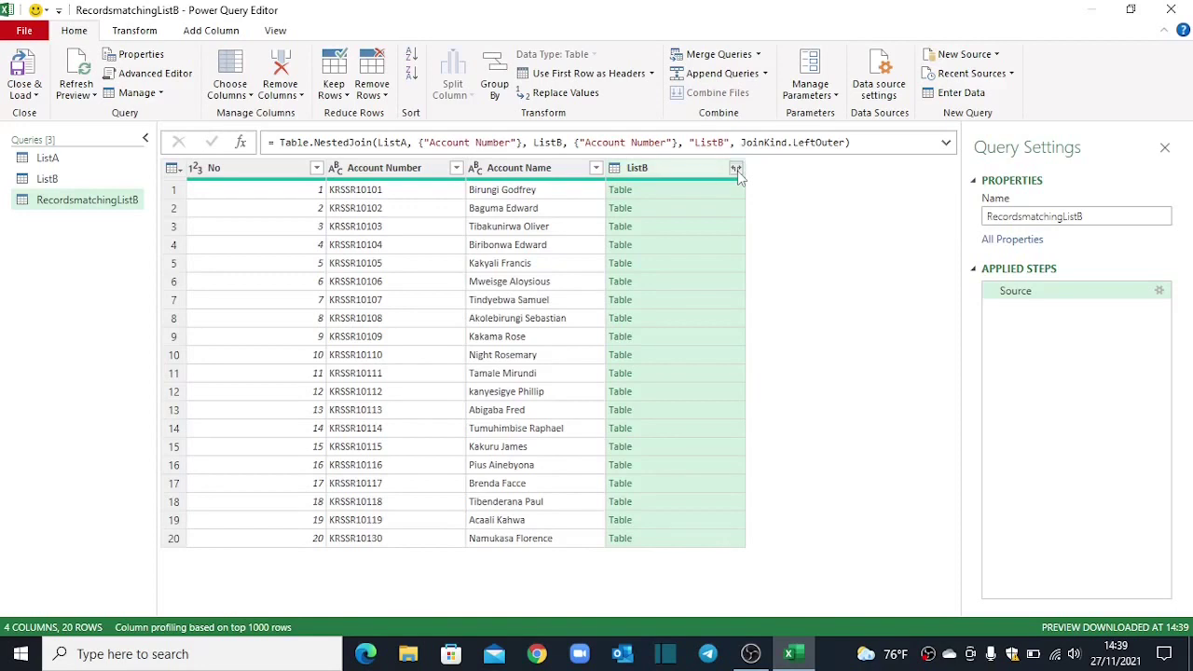
Step: Expand the nested ListB column to only its Account Number field
{"action": "left_click", "coordinate": [736, 168]}
{"action": "left_click", "coordinate": [479, 257]}
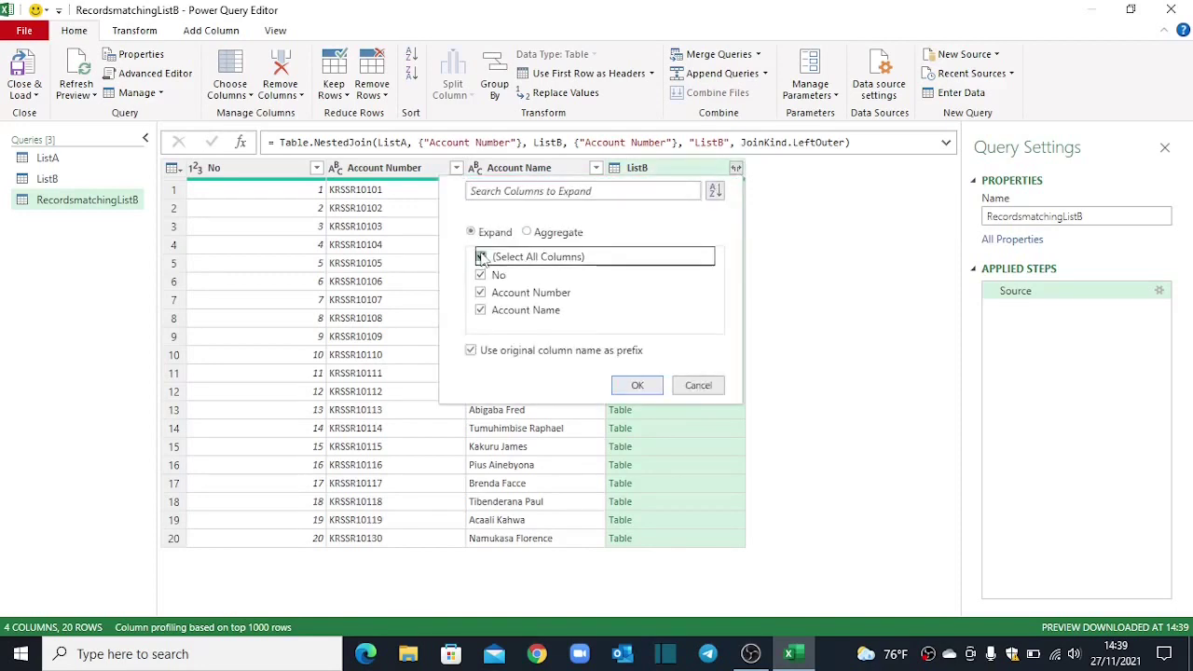
{"action": "left_click", "coordinate": [481, 291]}
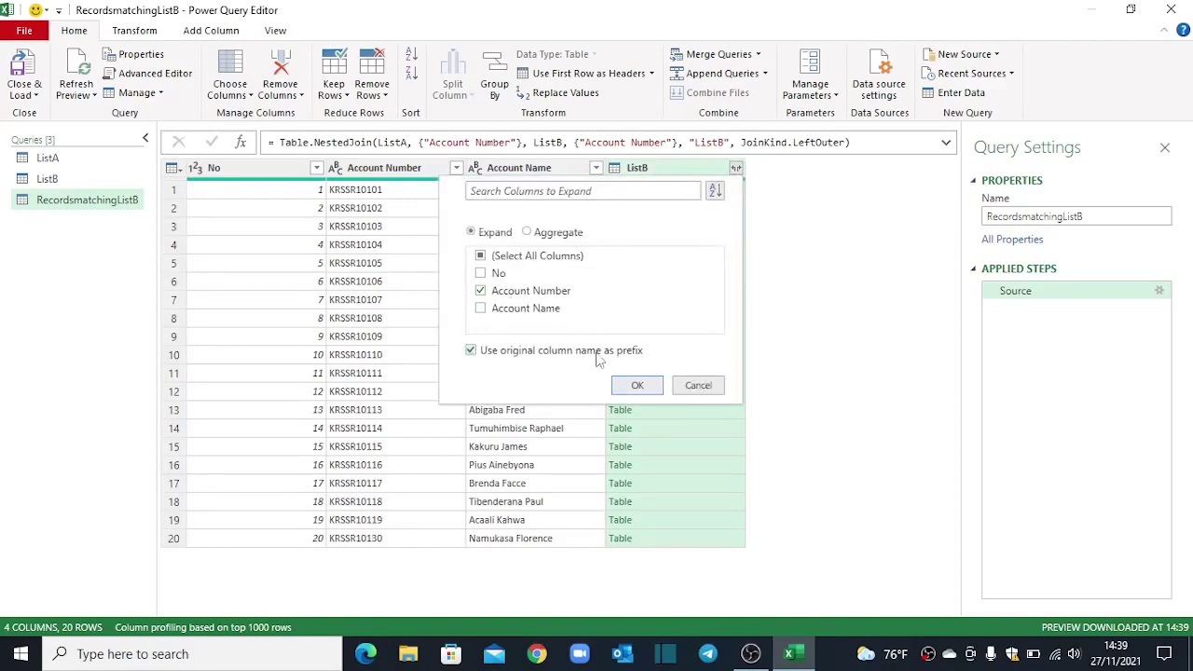
{"action": "left_click", "coordinate": [637, 386]}
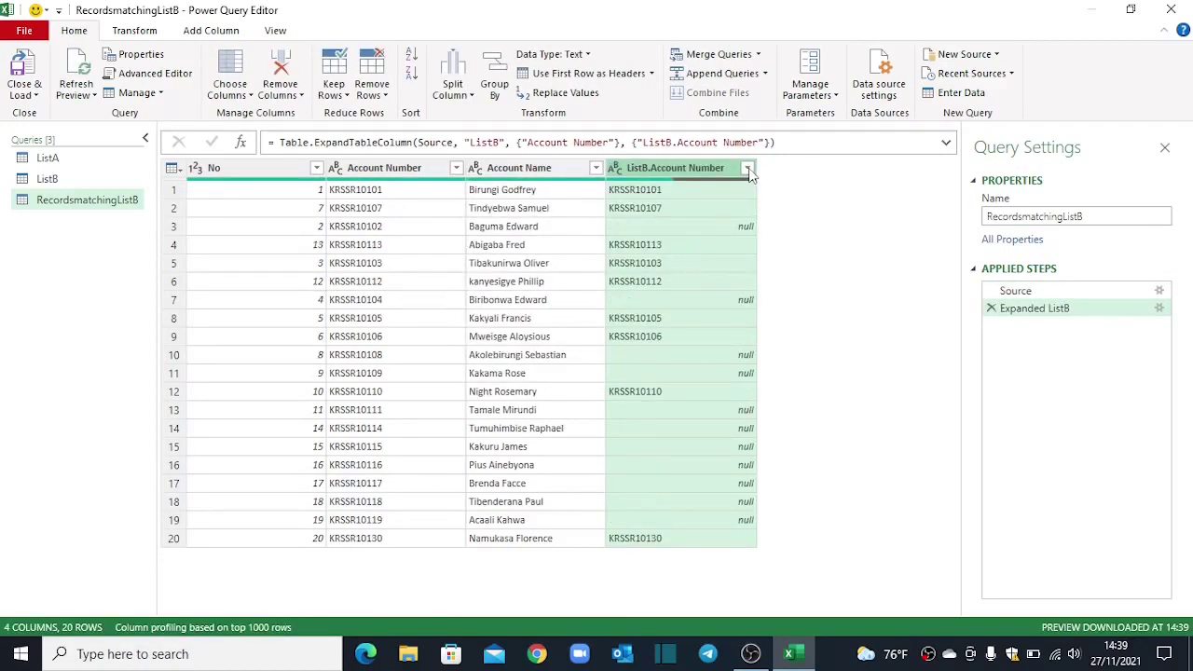
Step: Filter out null ListB.Account Number rows, then remove that column
{"action": "left_click", "coordinate": [747, 167]}
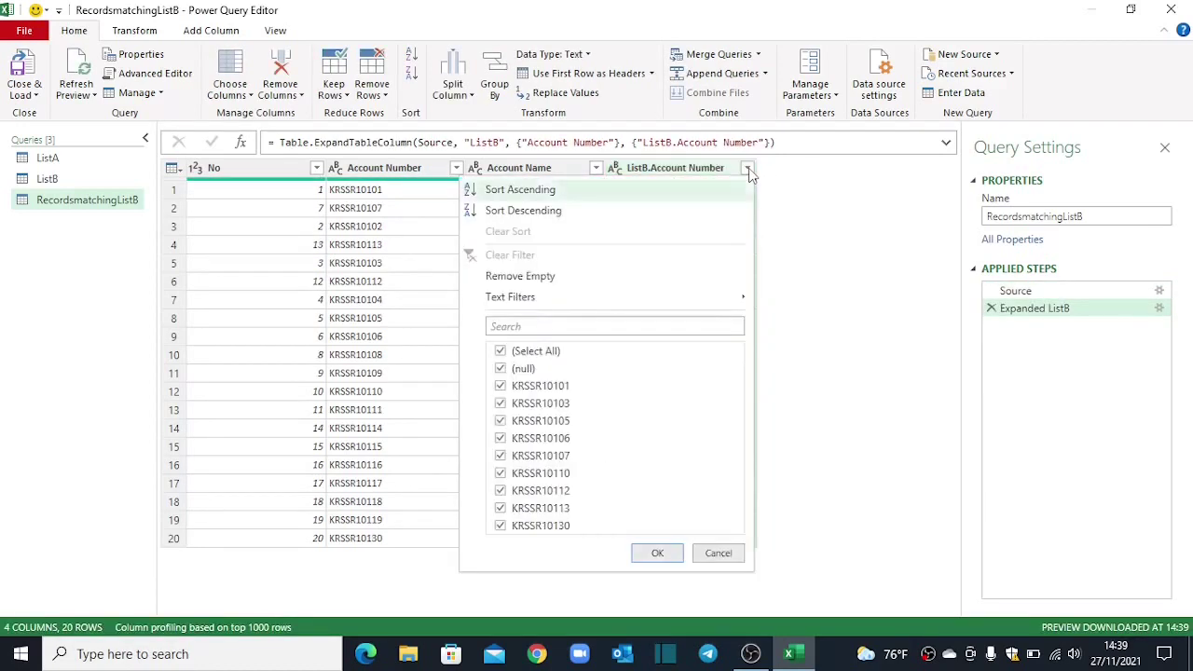
{"action": "left_click", "coordinate": [503, 369]}
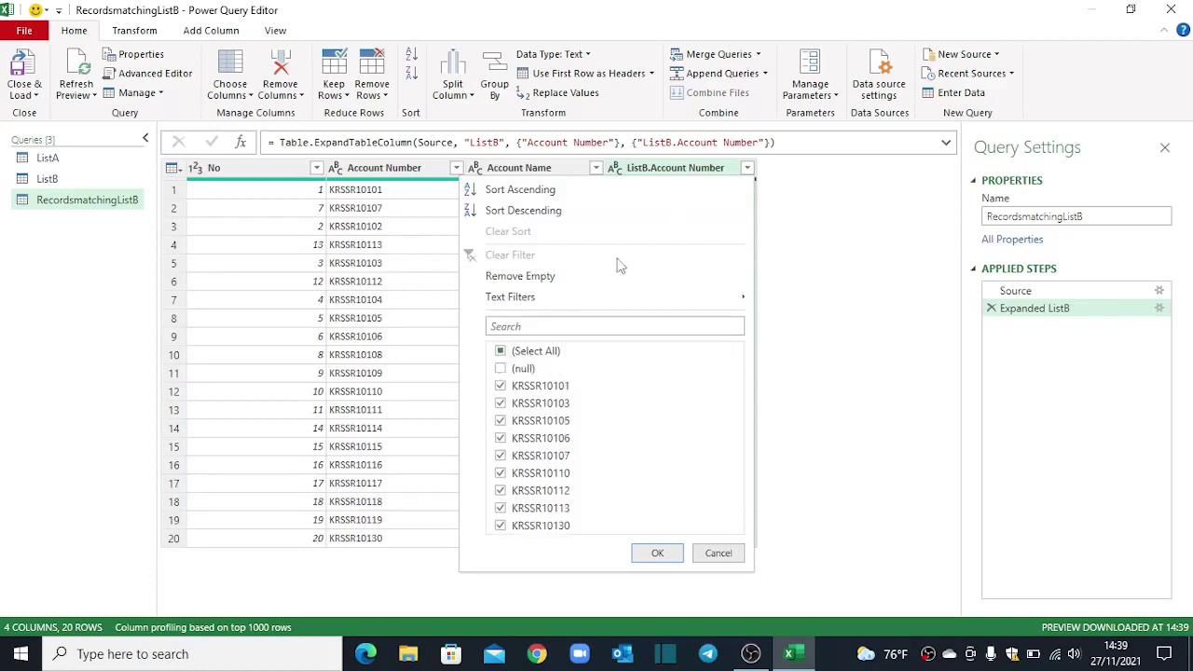
{"action": "left_click", "coordinate": [656, 553]}
{"action": "right_click", "coordinate": [664, 169]}
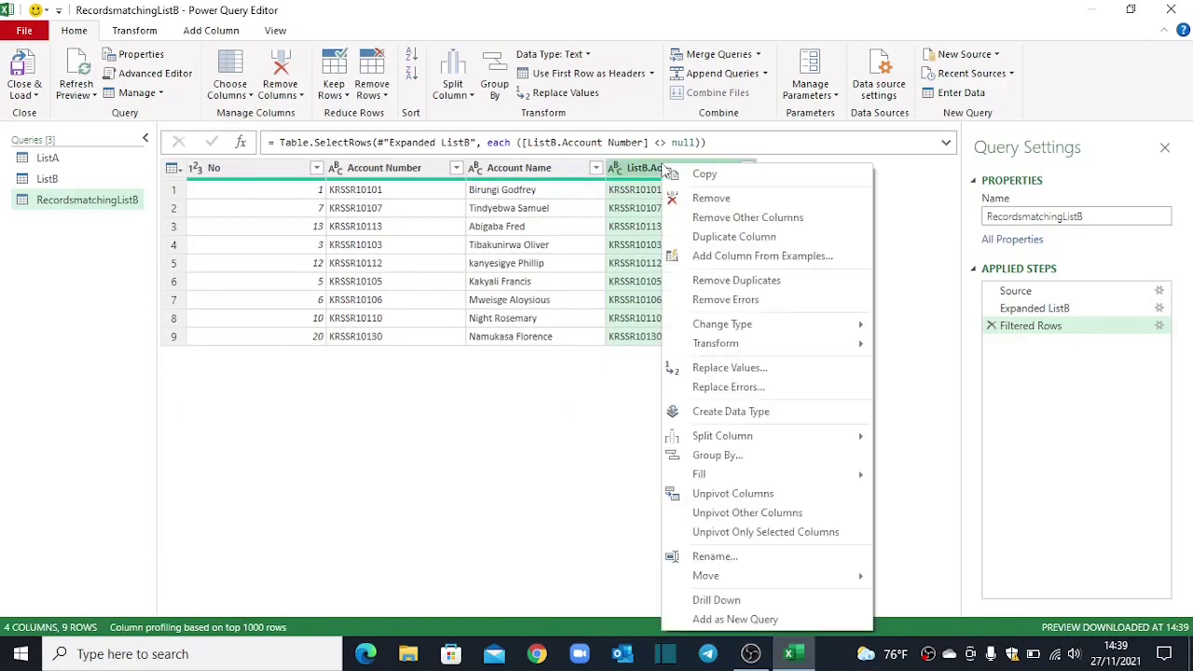
{"action": "left_click", "coordinate": [708, 199]}
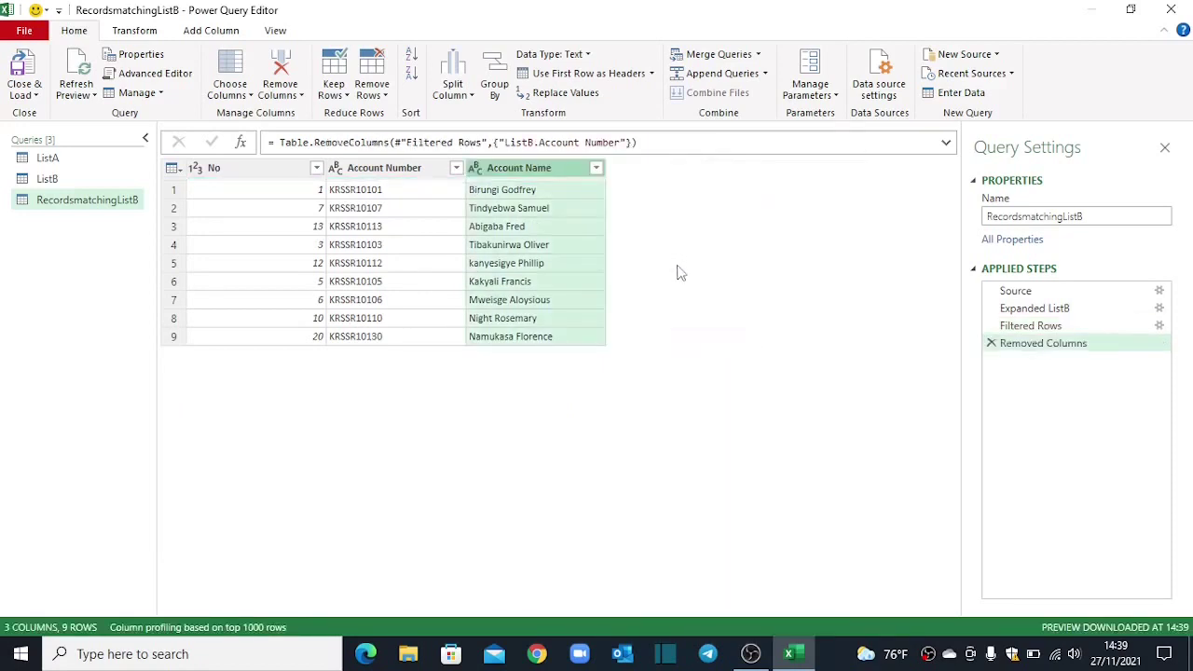
Step: Load RecordsmatchingListB as a table at cell F4 of the existing worksheet
{"action": "left_click", "coordinate": [26, 91]}
{"action": "left_click", "coordinate": [43, 136]}
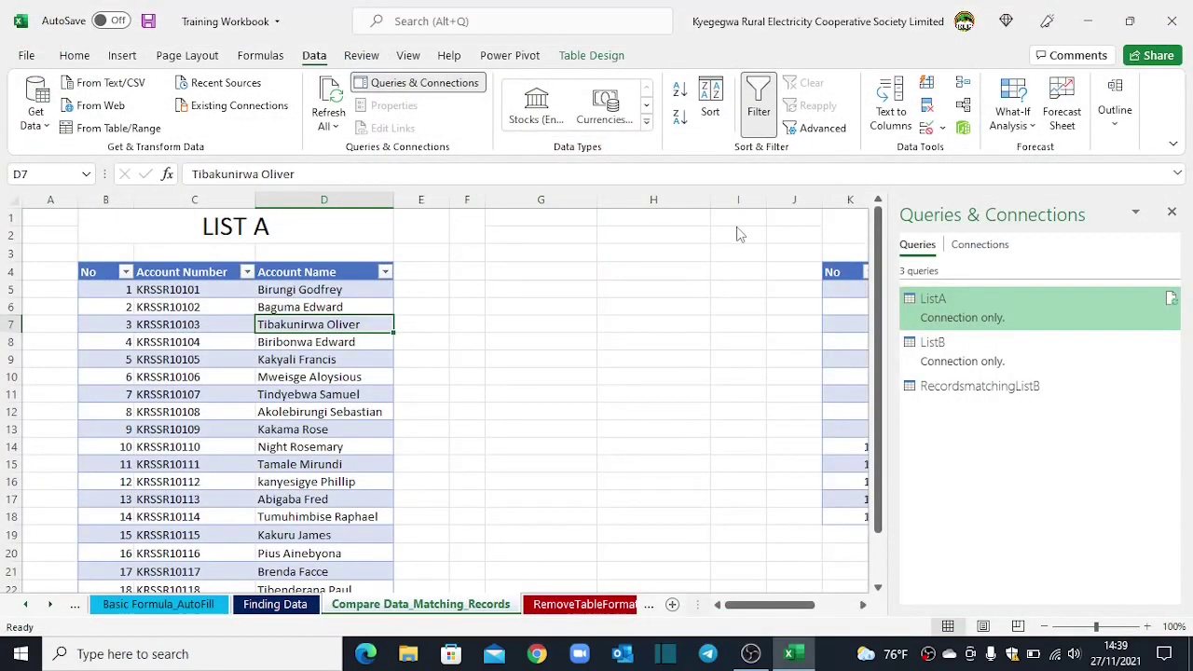
{"action": "left_click_drag", "start_coordinate": [833, 152], "coordinate": [715, 178]}
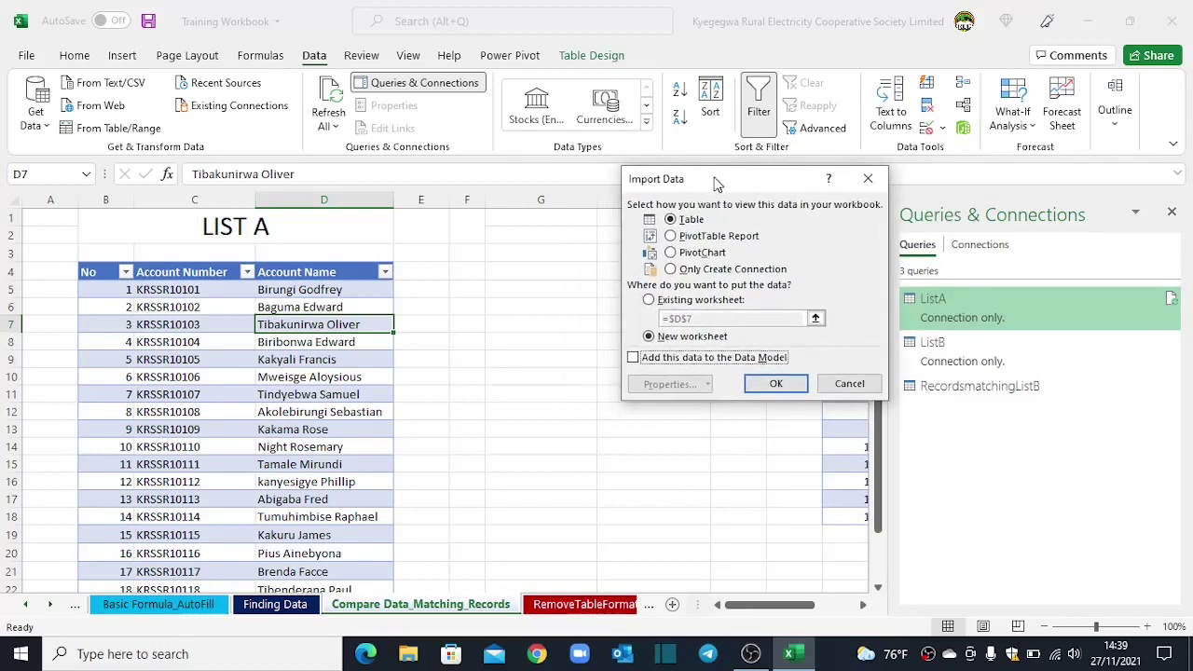
{"action": "left_click_drag", "start_coordinate": [714, 180], "coordinate": [722, 179]}
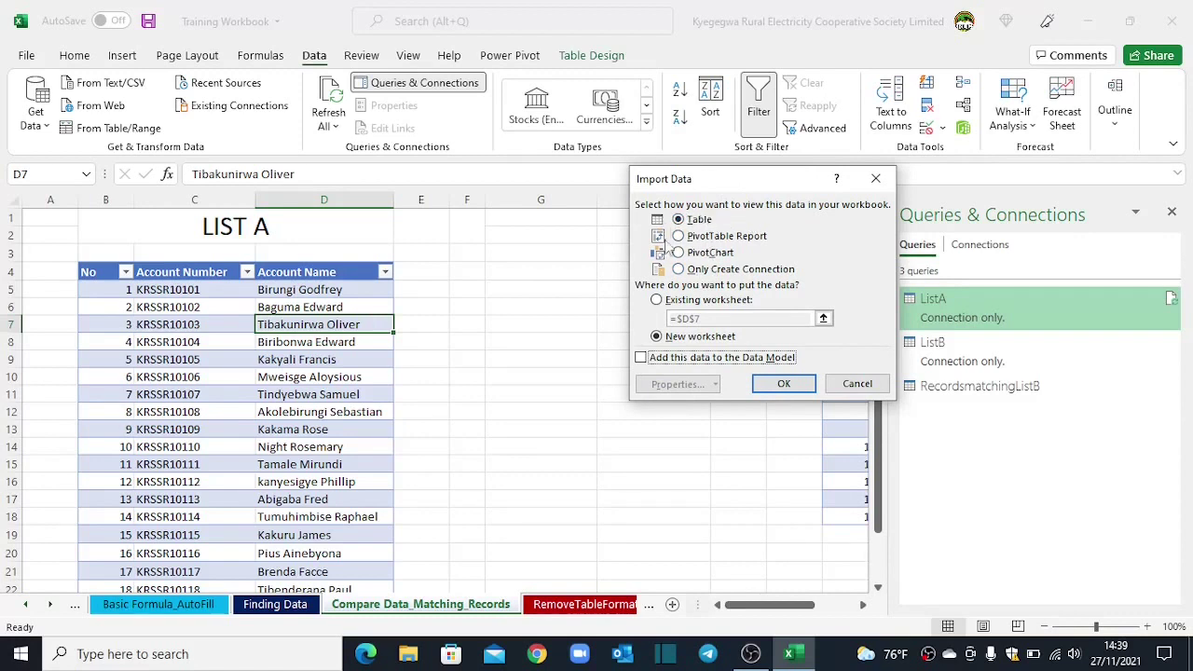
{"action": "left_click", "coordinate": [656, 300]}
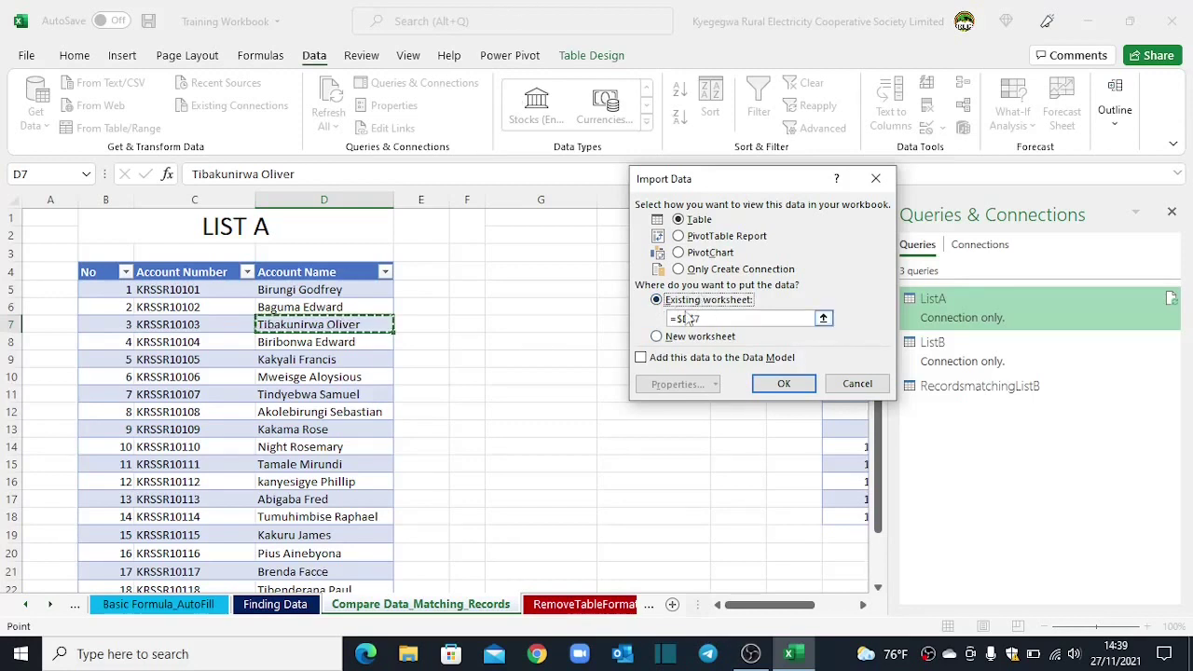
{"action": "left_click", "coordinate": [822, 318]}
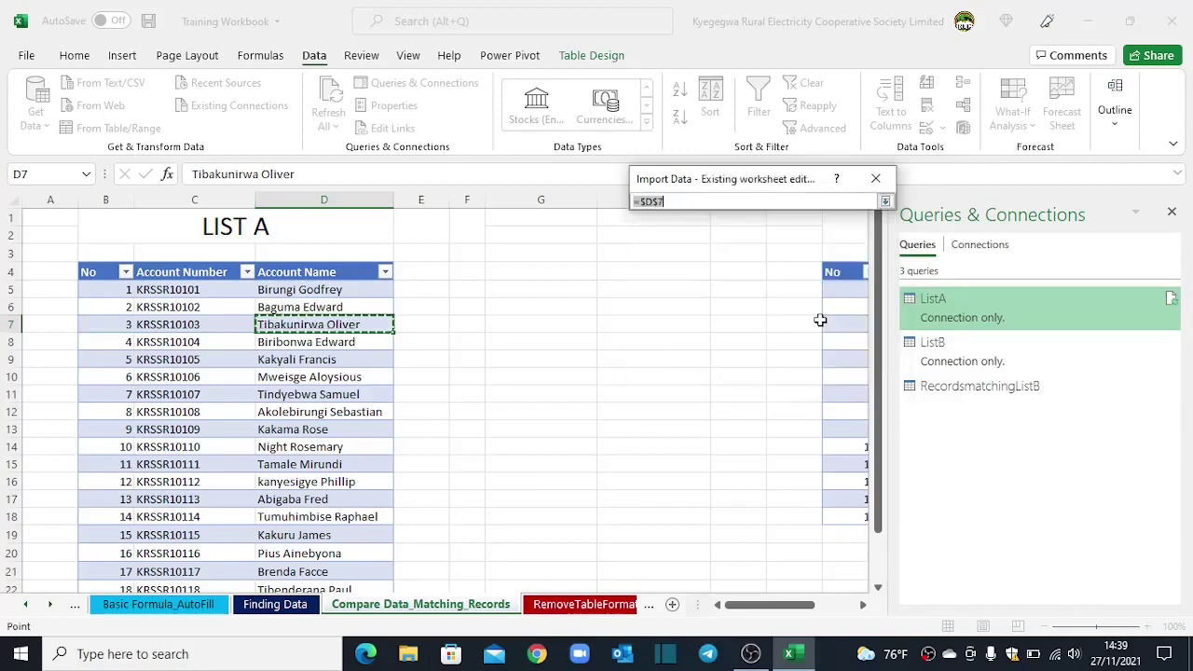
{"action": "left_click", "coordinate": [471, 270]}
{"action": "left_click", "coordinate": [885, 201]}
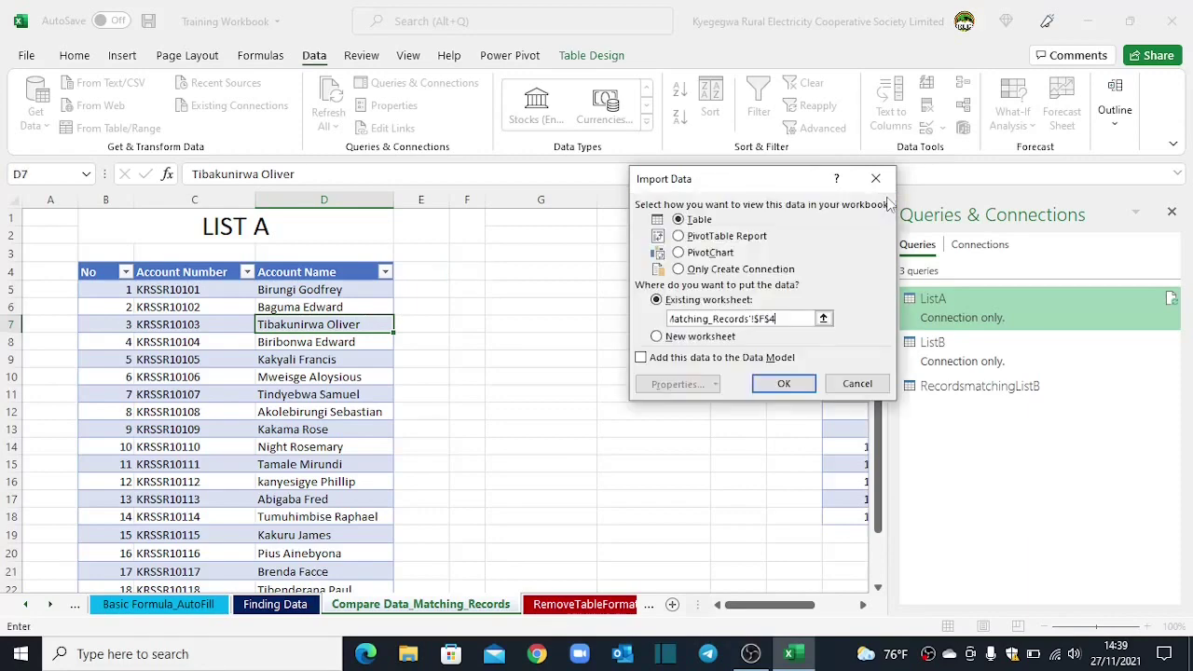
{"action": "left_click", "coordinate": [784, 384]}
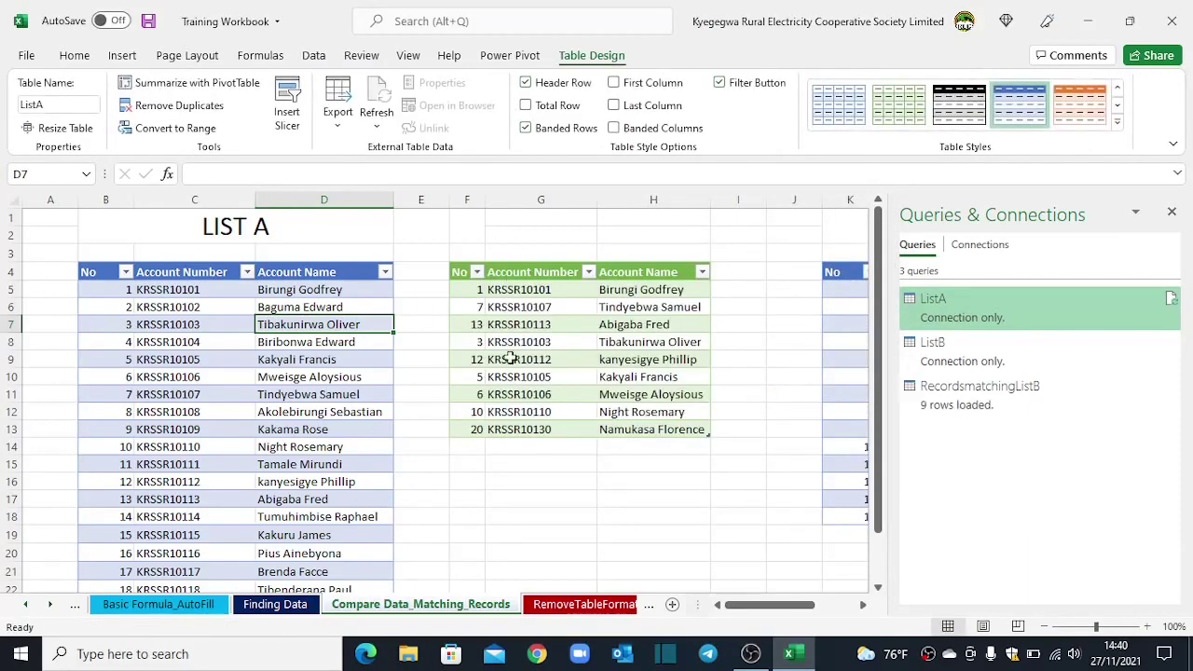
Step: Merge and centre F3:H3 with the title 'Records Matching ListB' above the results
{"action": "left_click_drag", "start_coordinate": [513, 289], "coordinate": [518, 429]}
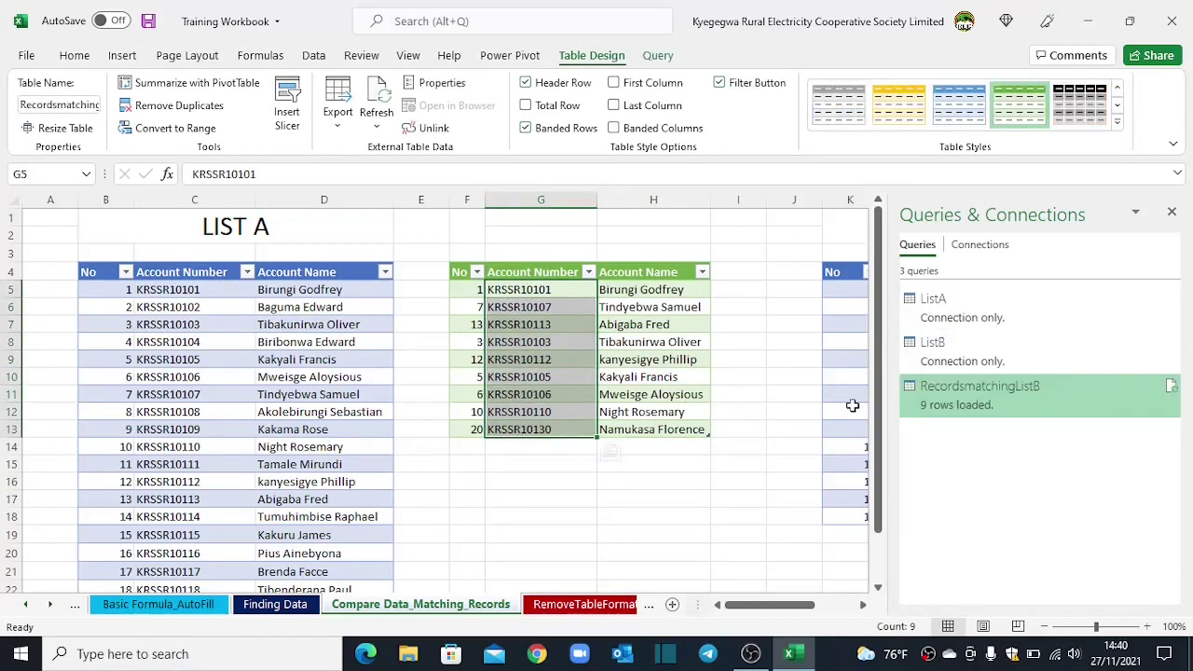
{"action": "left_click", "coordinate": [492, 253]}
{"action": "left_click_drag", "start_coordinate": [466, 252], "coordinate": [660, 250]}
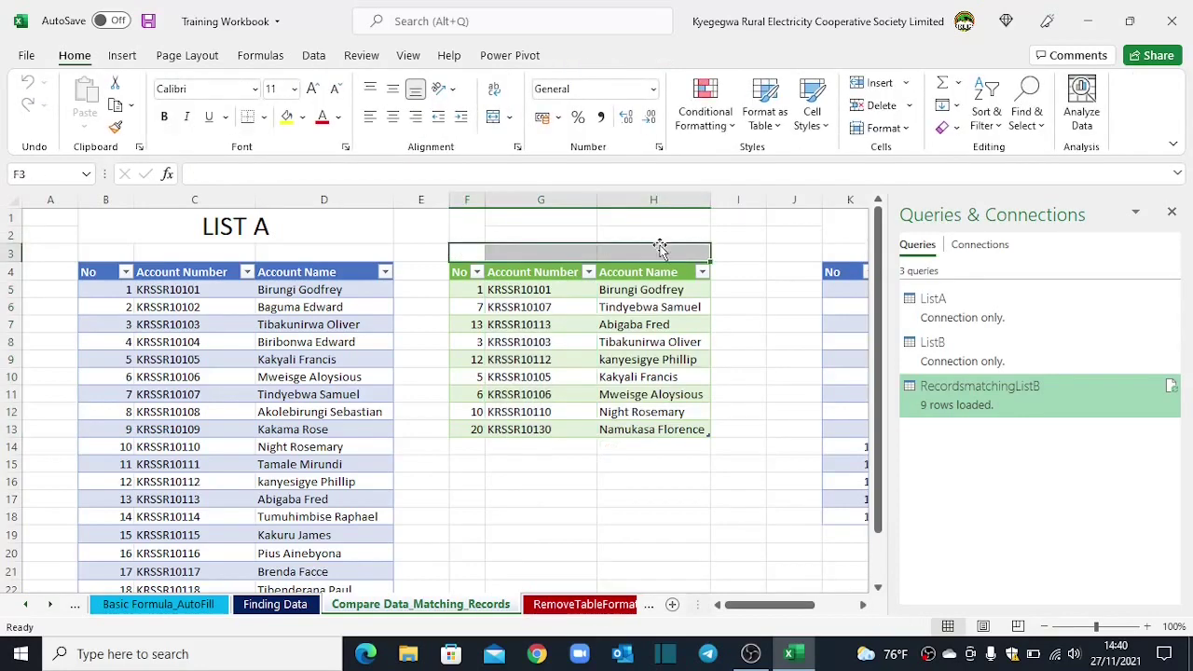
{"action": "left_click", "coordinate": [494, 116]}
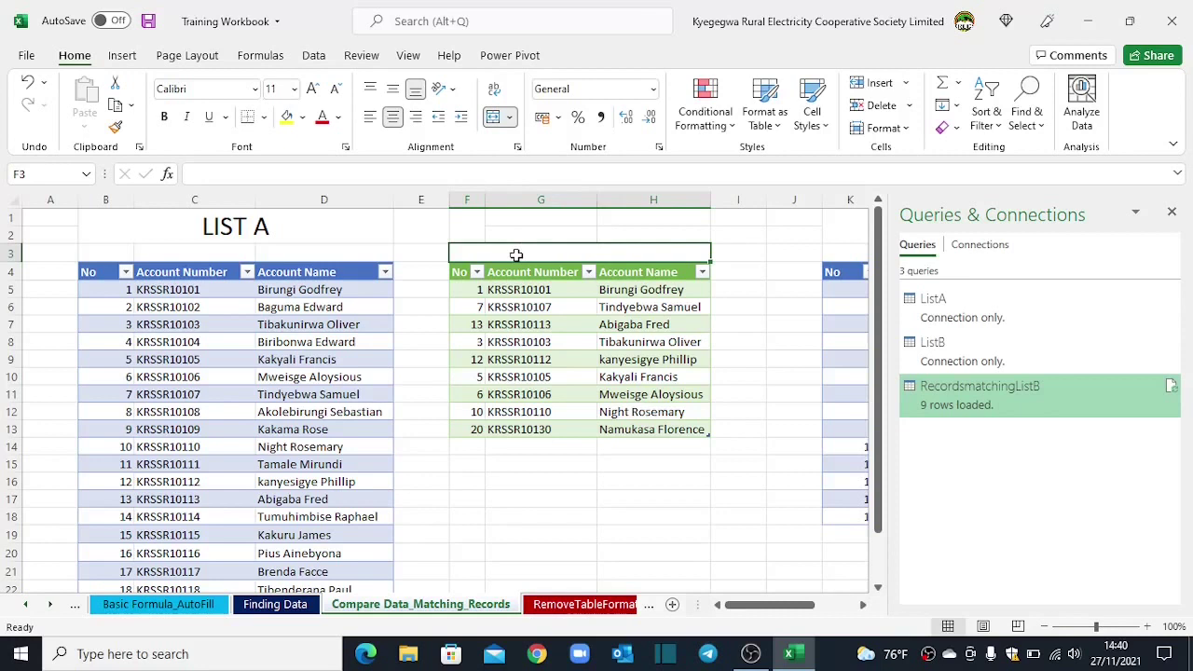
{"action": "type", "text": "RecordsmatchingListB"}
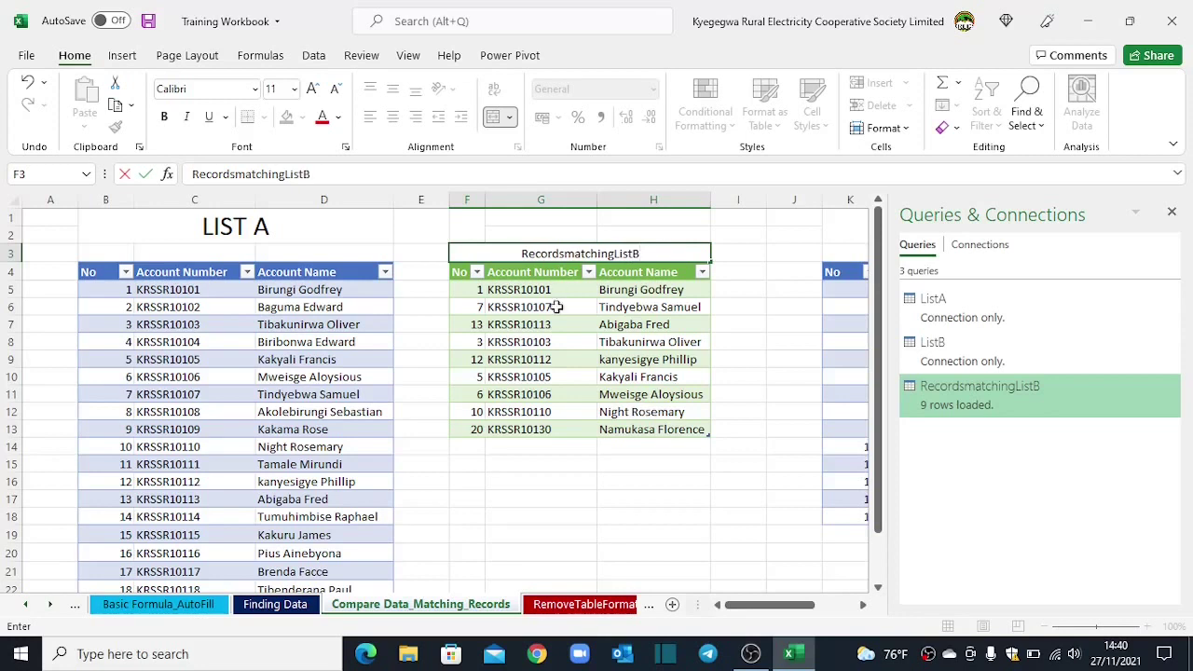
{"action": "left_click", "coordinate": [553, 466]}
{"action": "left_click", "coordinate": [550, 308]}
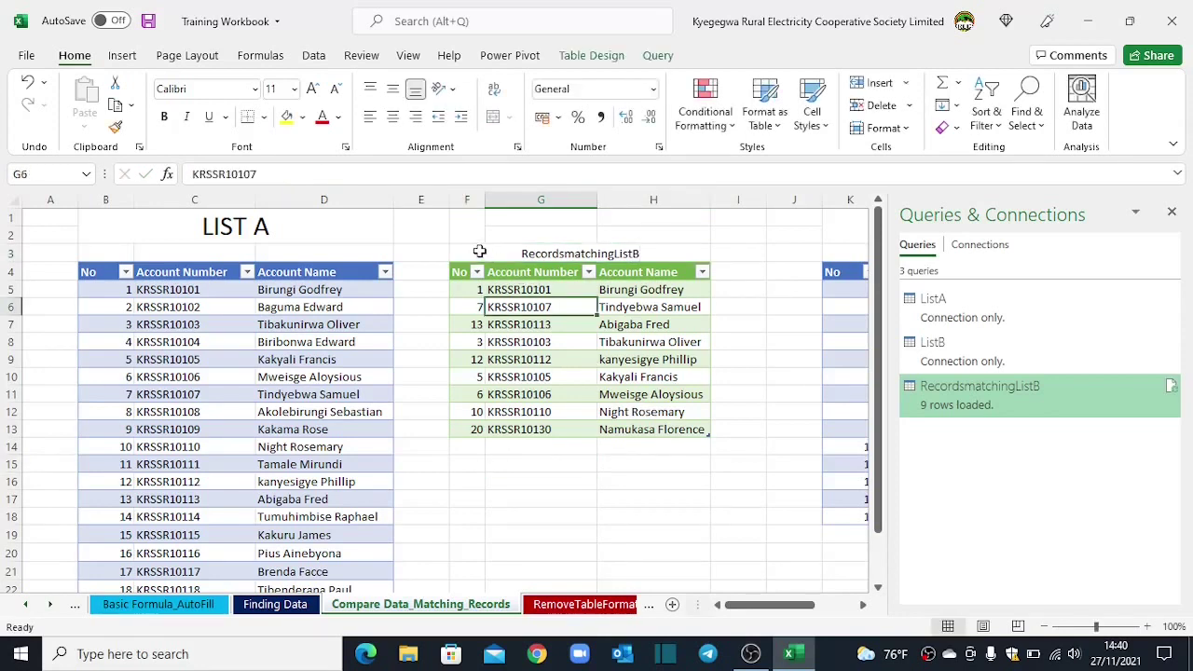
{"action": "left_click_drag", "start_coordinate": [478, 252], "coordinate": [602, 425]}
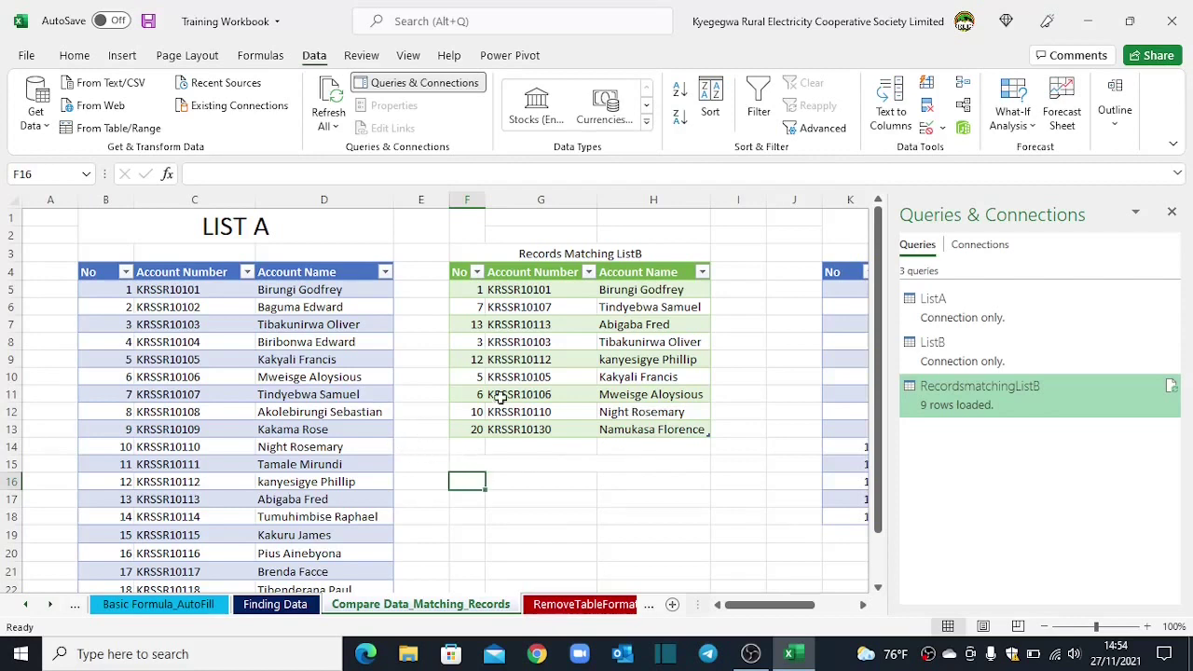
Step: Merge ListA with ListB as a new query, matching on each table's Account Number column
{"action": "left_click", "coordinate": [961, 317]}
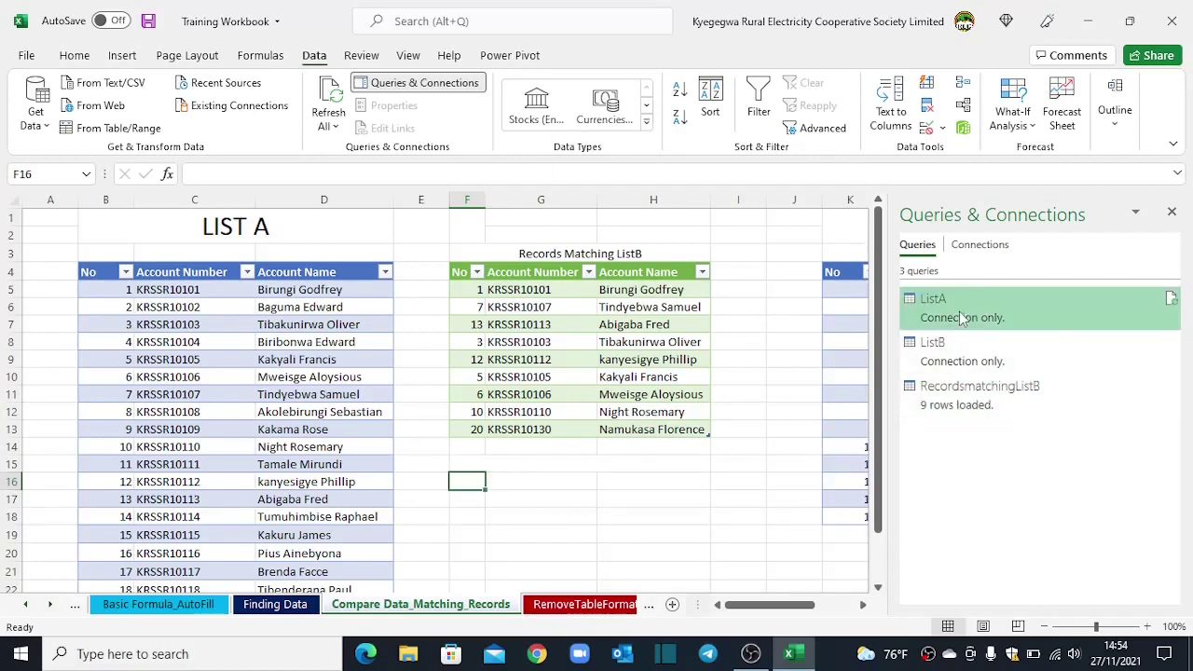
{"action": "right_click", "coordinate": [961, 318]}
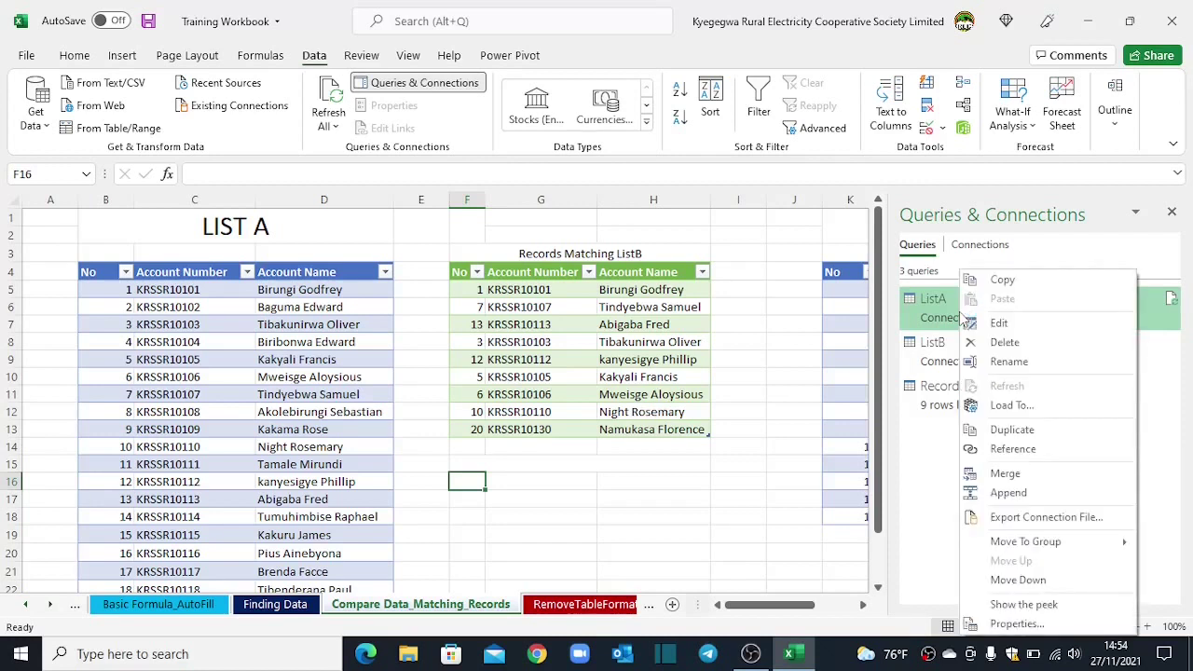
{"action": "left_click", "coordinate": [1005, 474]}
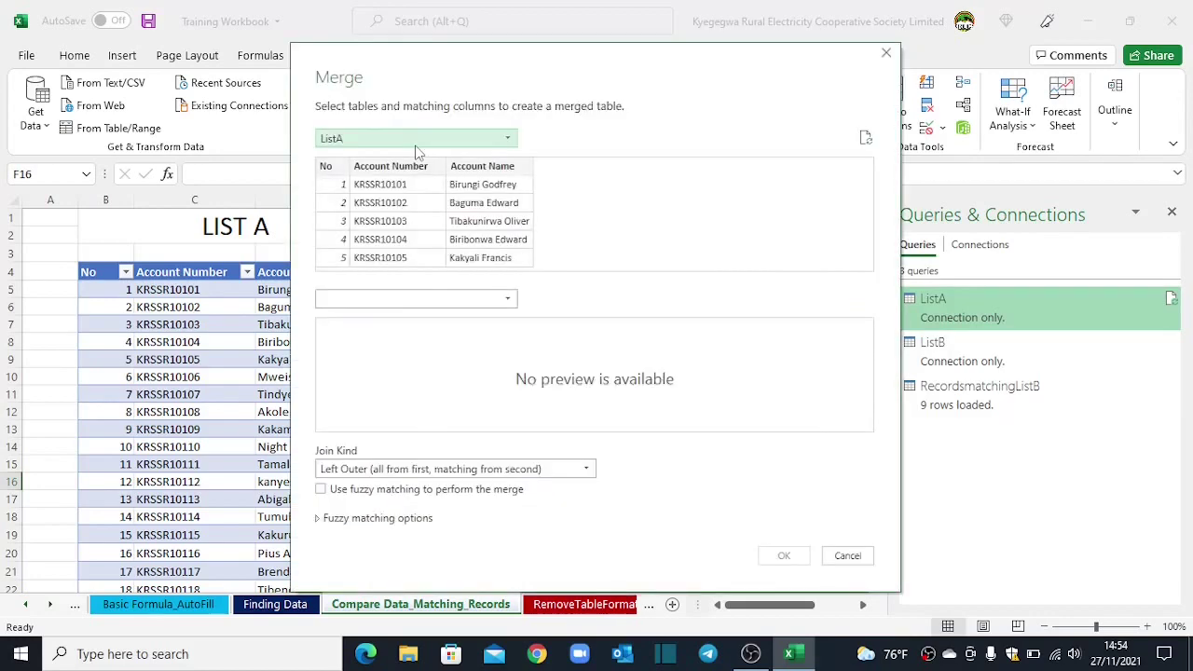
{"action": "left_click_drag", "start_coordinate": [383, 48], "coordinate": [442, 53]}
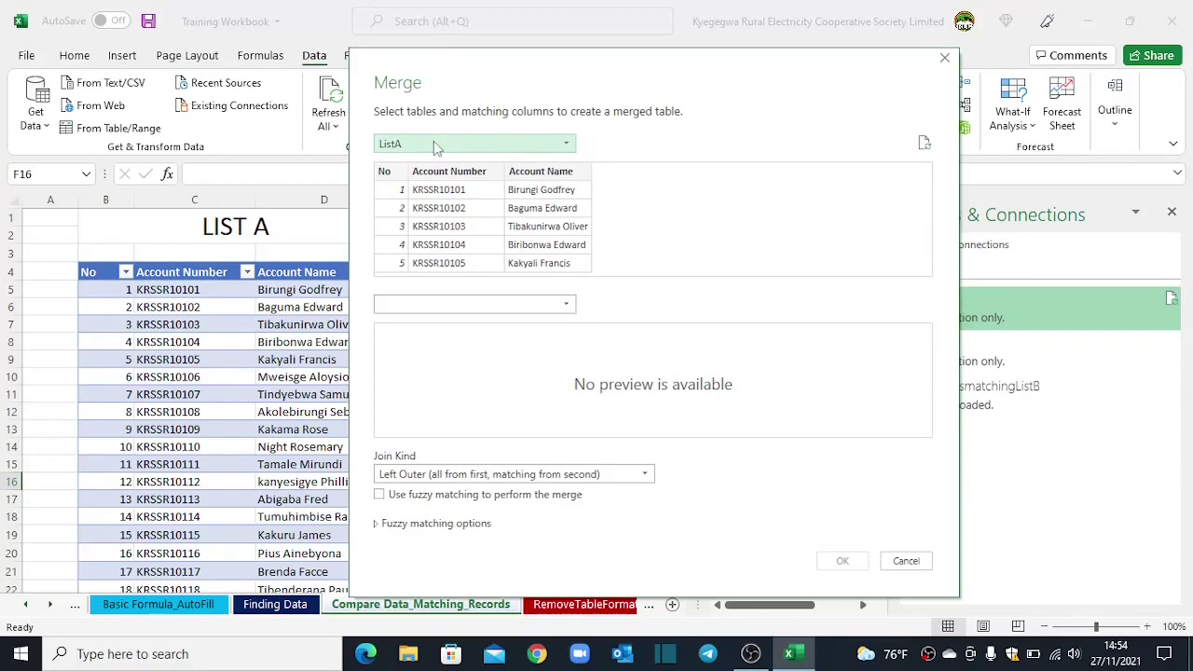
{"action": "left_click", "coordinate": [549, 306]}
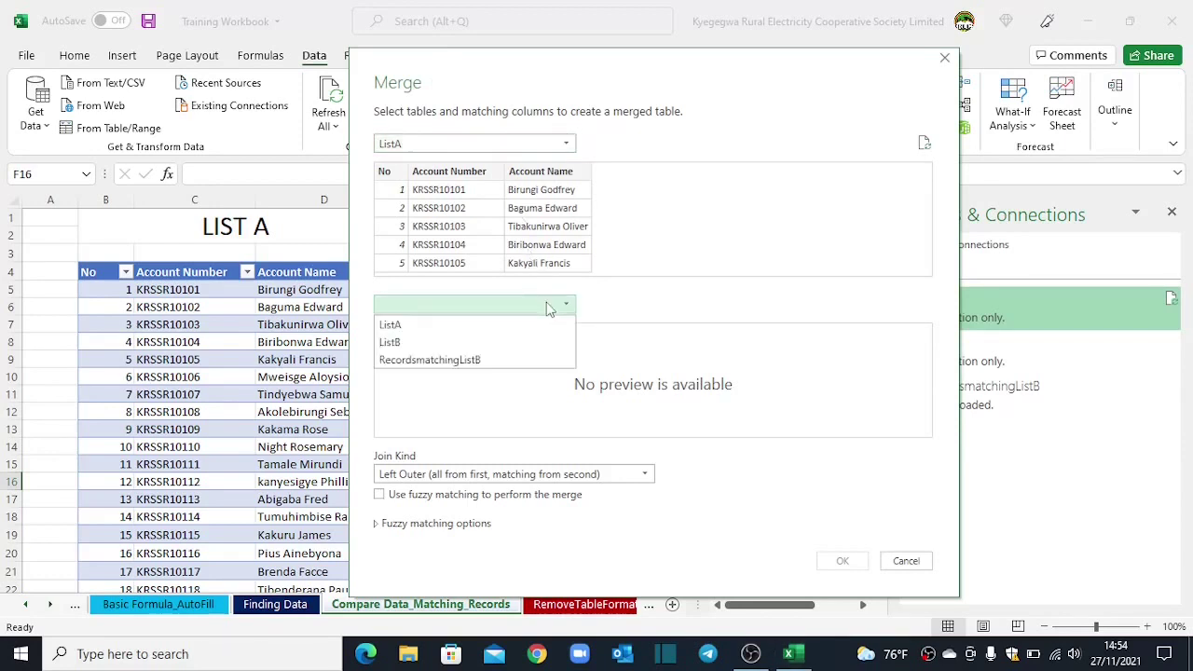
{"action": "left_click", "coordinate": [391, 342]}
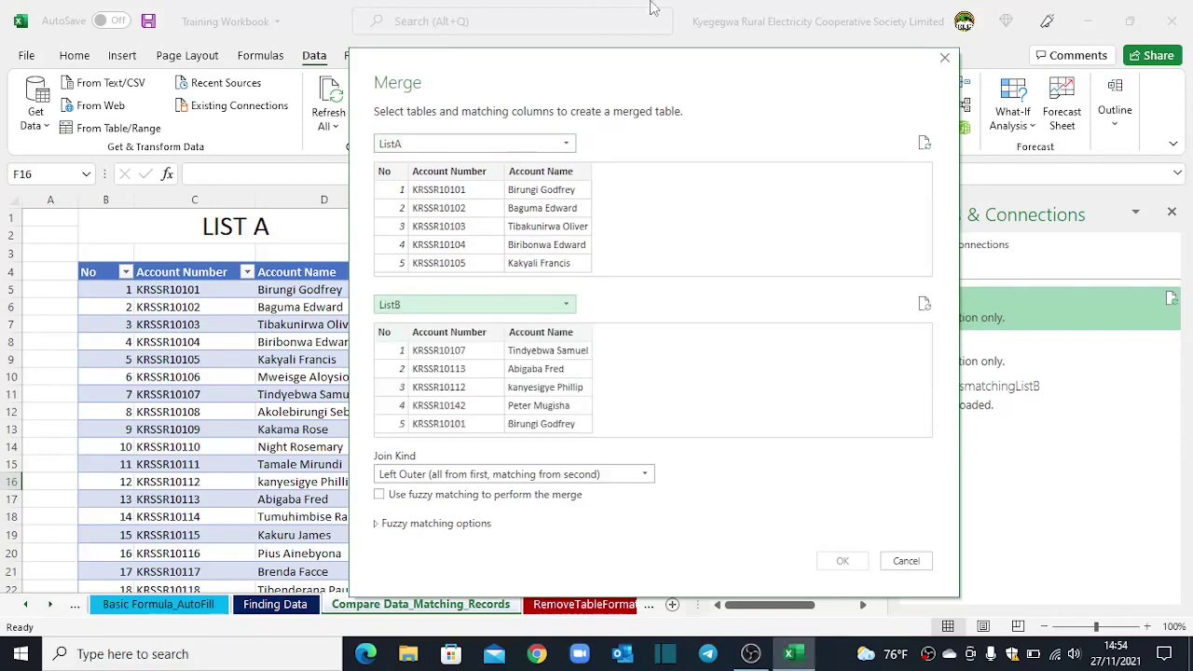
{"action": "left_click", "coordinate": [438, 172]}
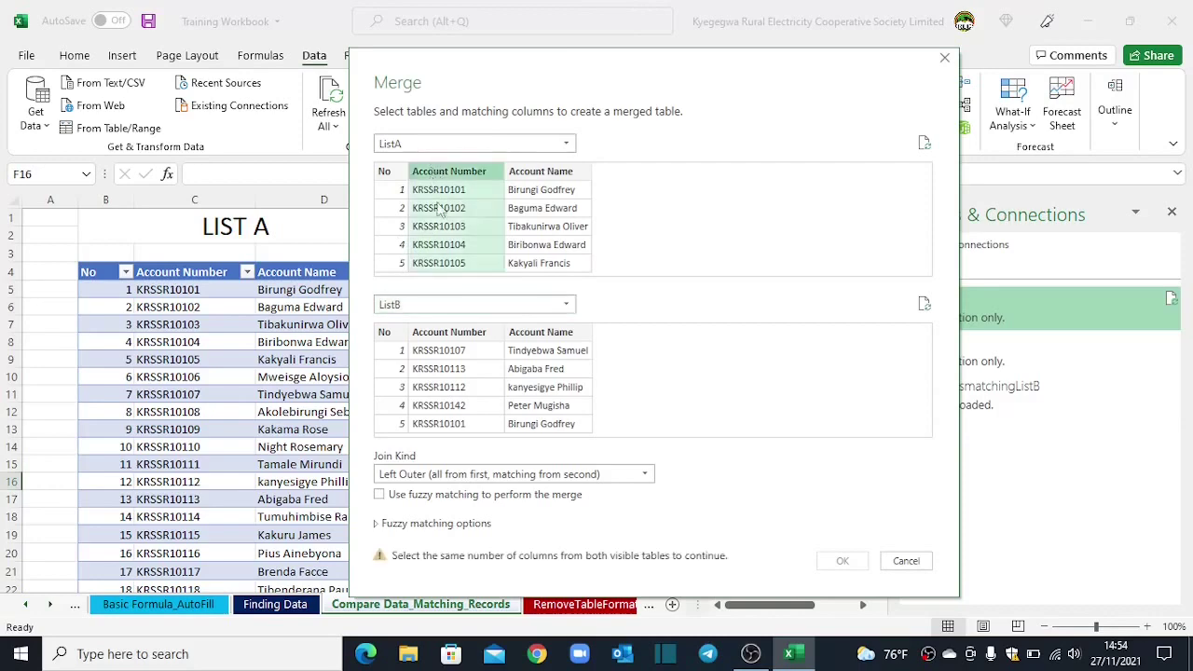
{"action": "left_click", "coordinate": [443, 337]}
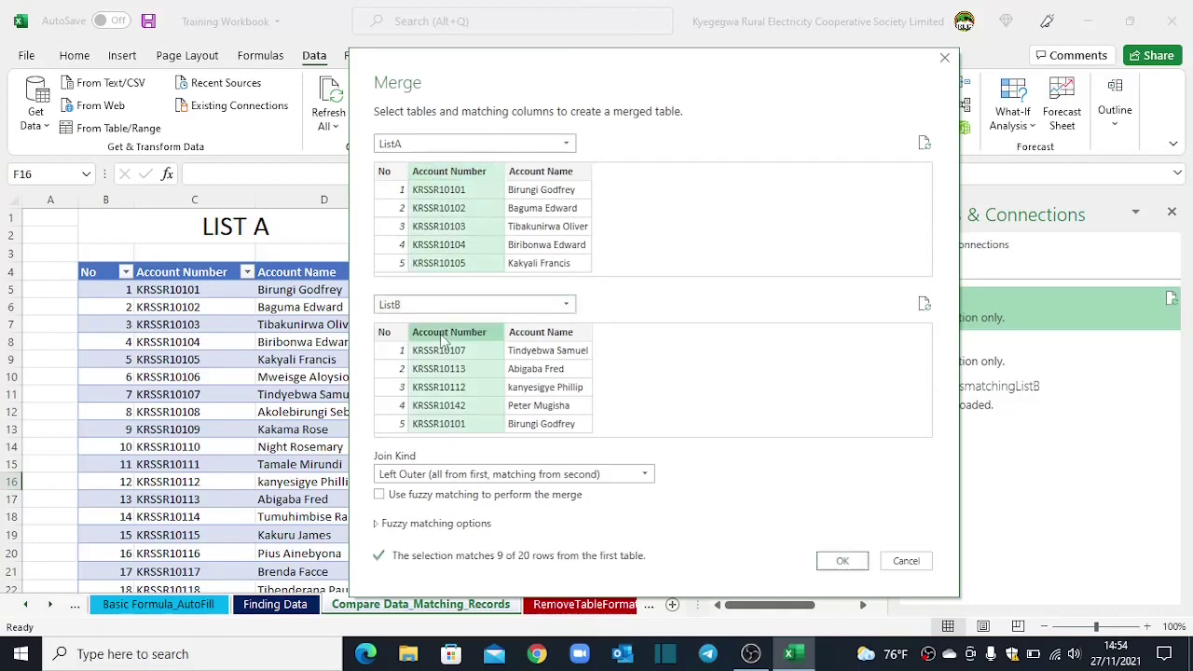
{"action": "left_click", "coordinate": [841, 559]}
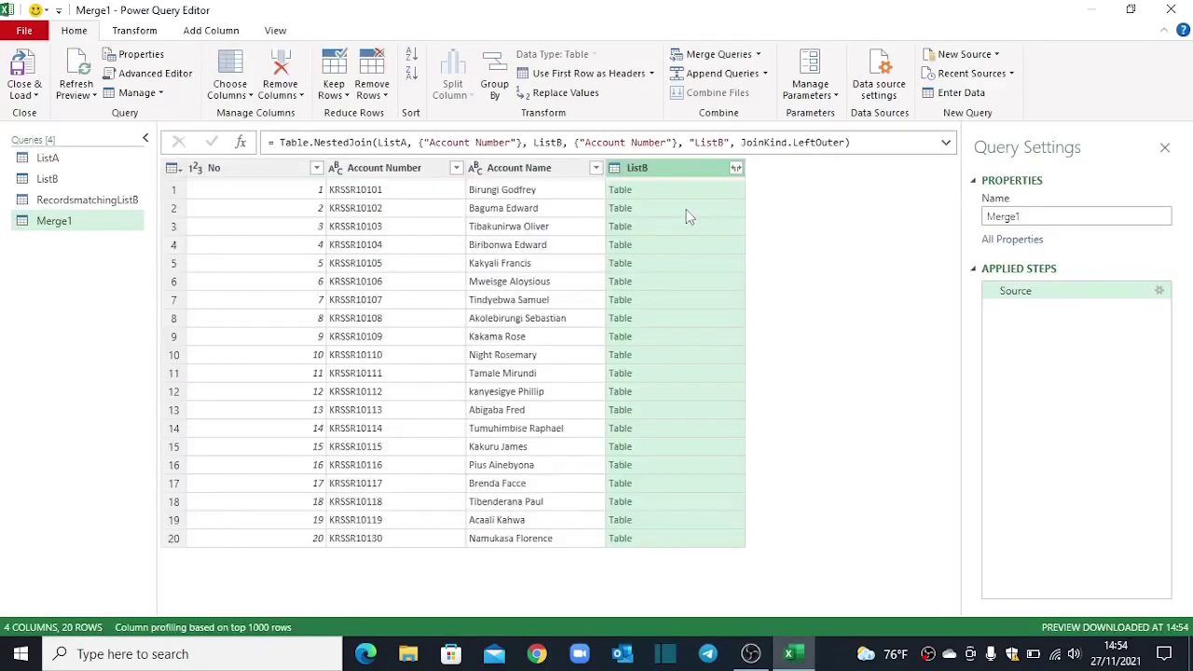
Step: Rename the Merge1 query to 'Records not Matching ListB'
{"action": "left_click", "coordinate": [1037, 213]}
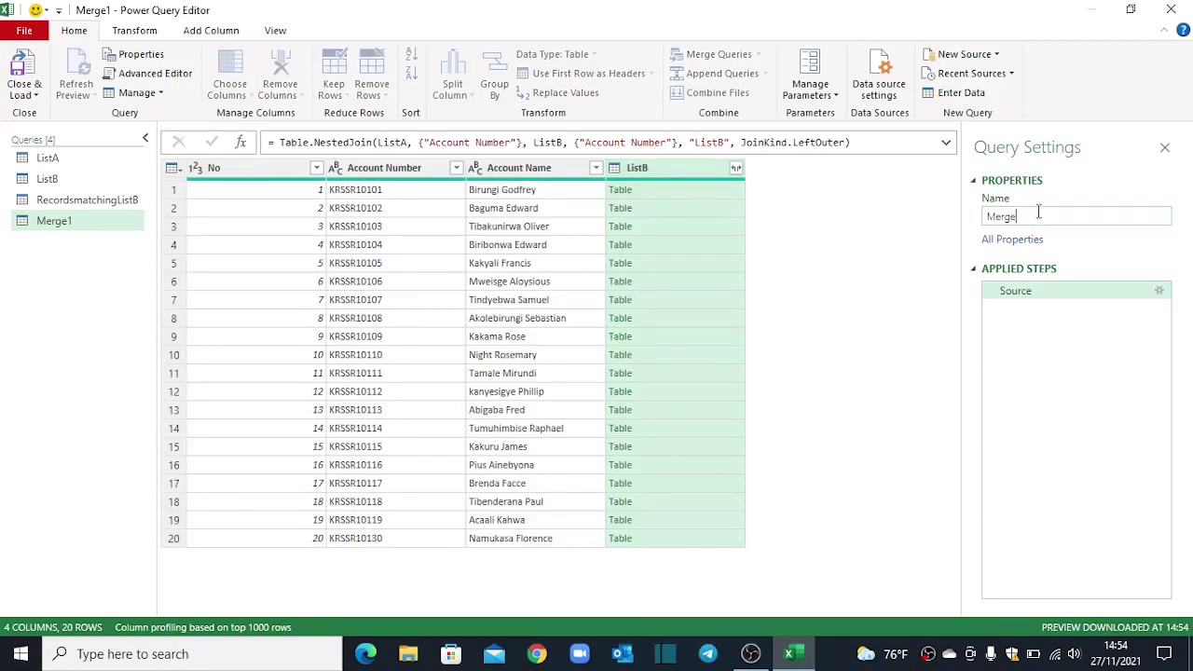
{"action": "key", "text": "BackSpace"}
{"action": "key", "text": "BackSpace"}
{"action": "key", "text": "BackSpace"}
{"action": "key", "text": "BackSpace"}
{"action": "key", "text": "BackSpace"}
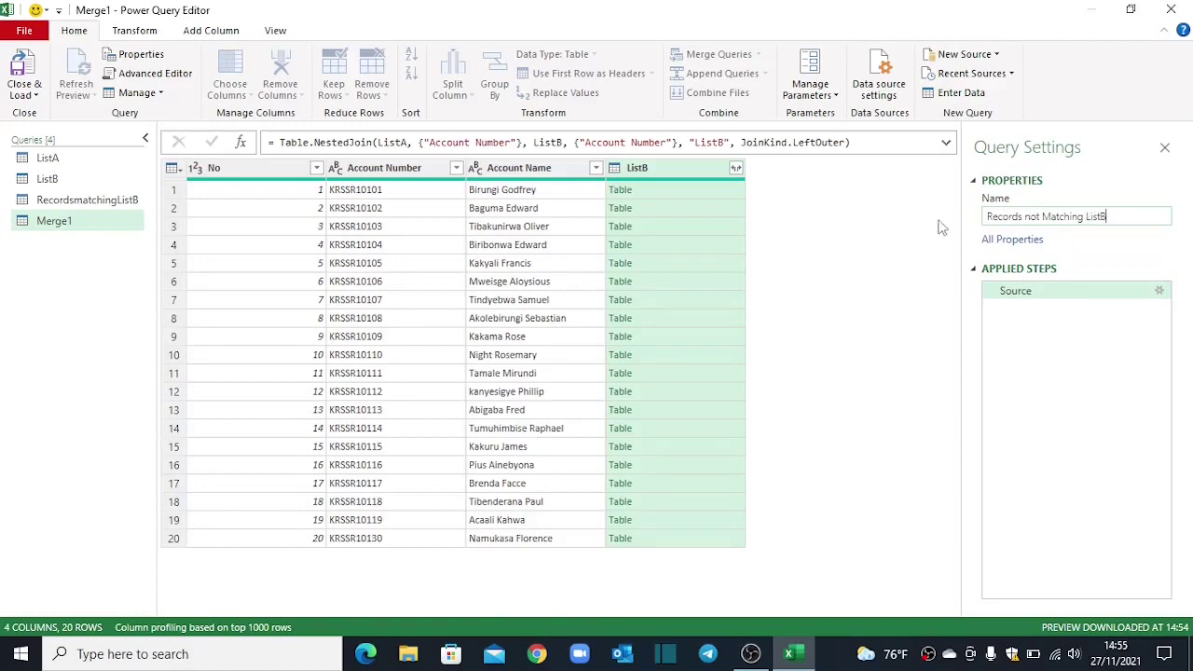
{"action": "key", "text": "Return"}
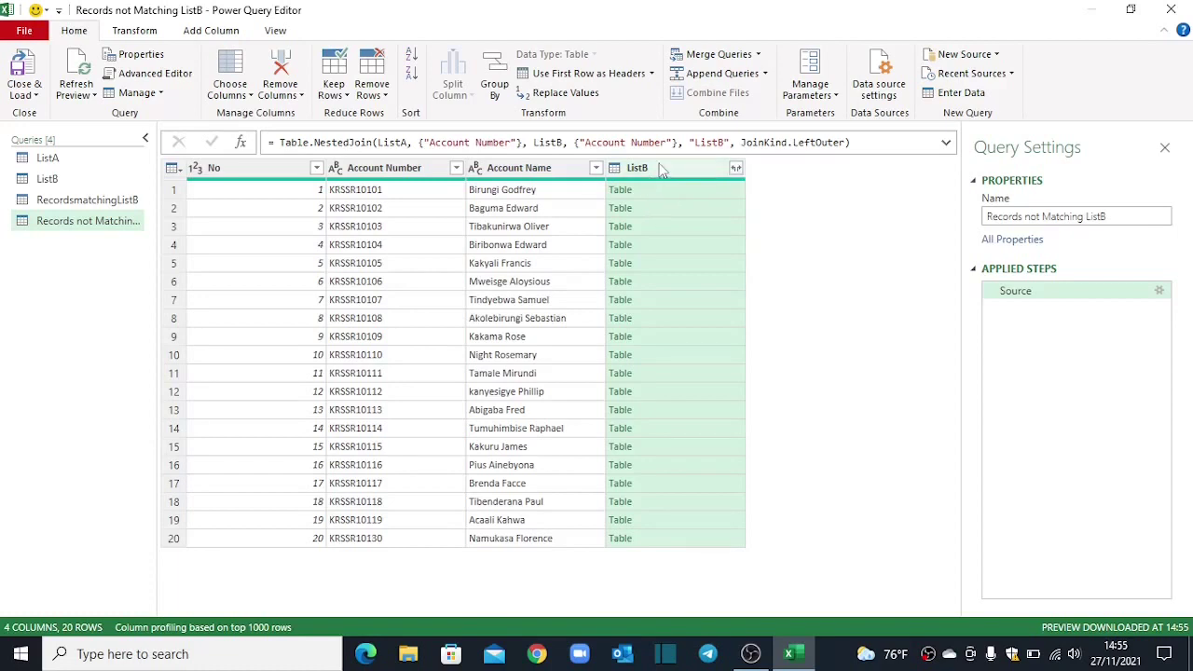
Step: Expand the ListB column to include only its Account Number field
{"action": "left_click", "coordinate": [735, 168]}
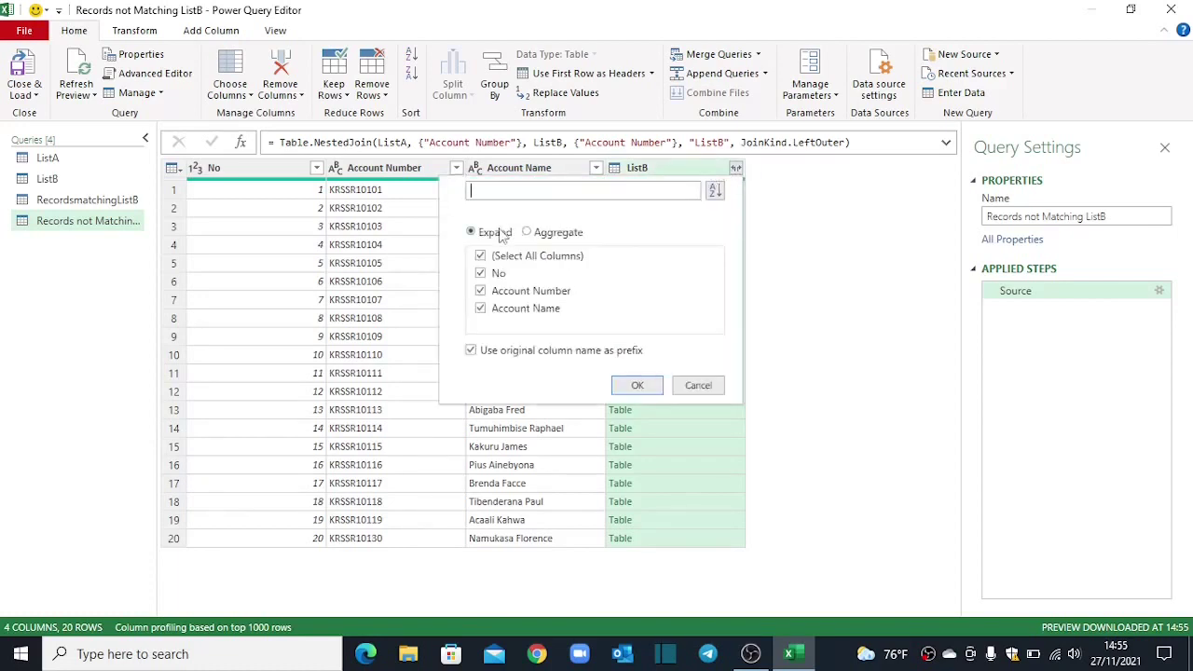
{"action": "left_click", "coordinate": [481, 256]}
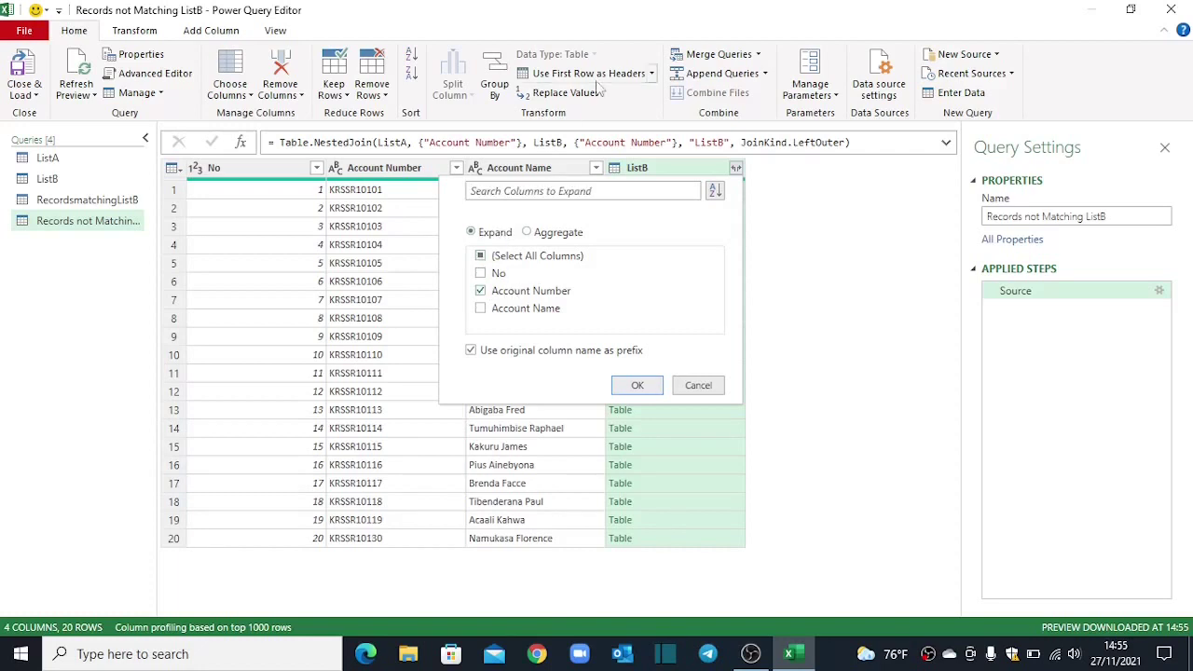
{"action": "left_click", "coordinate": [636, 385]}
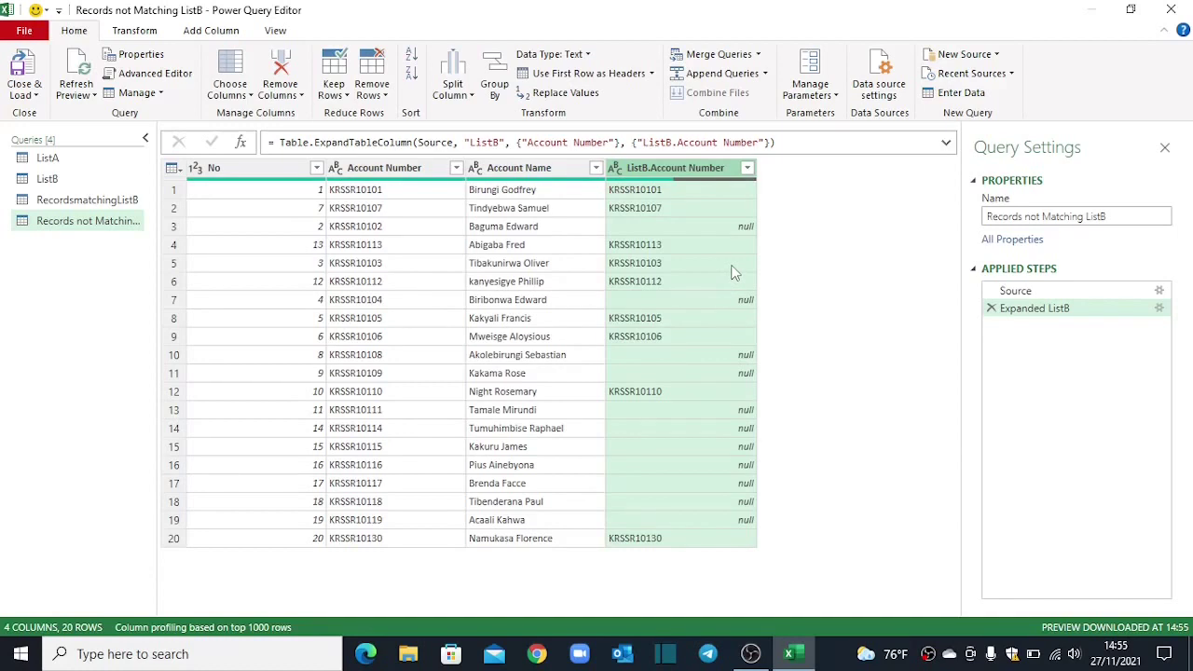
Step: Filter ListB.Account Number to null values only, then remove that column
{"action": "left_click", "coordinate": [747, 169]}
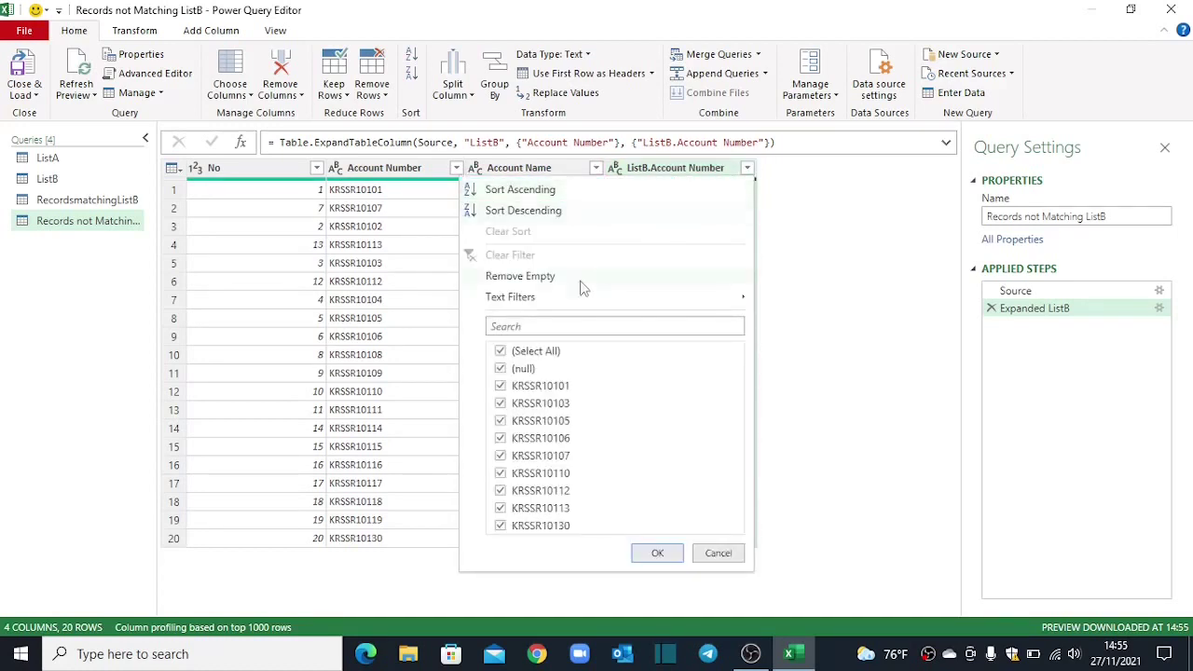
{"action": "left_click", "coordinate": [501, 351]}
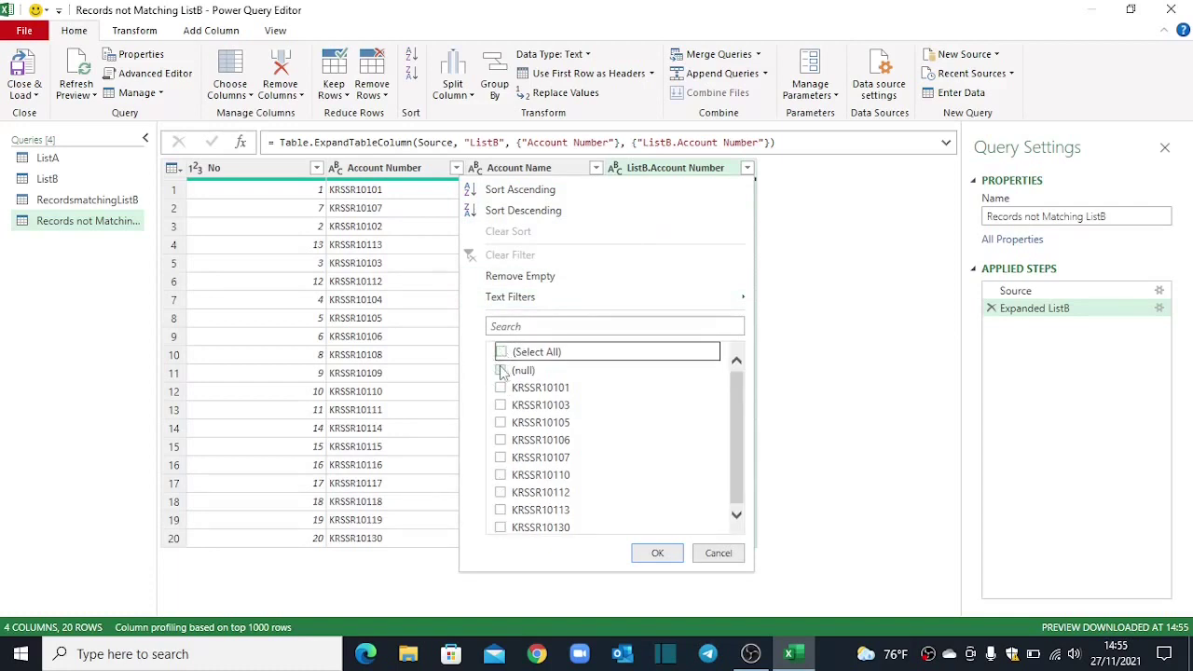
{"action": "left_click", "coordinate": [501, 370]}
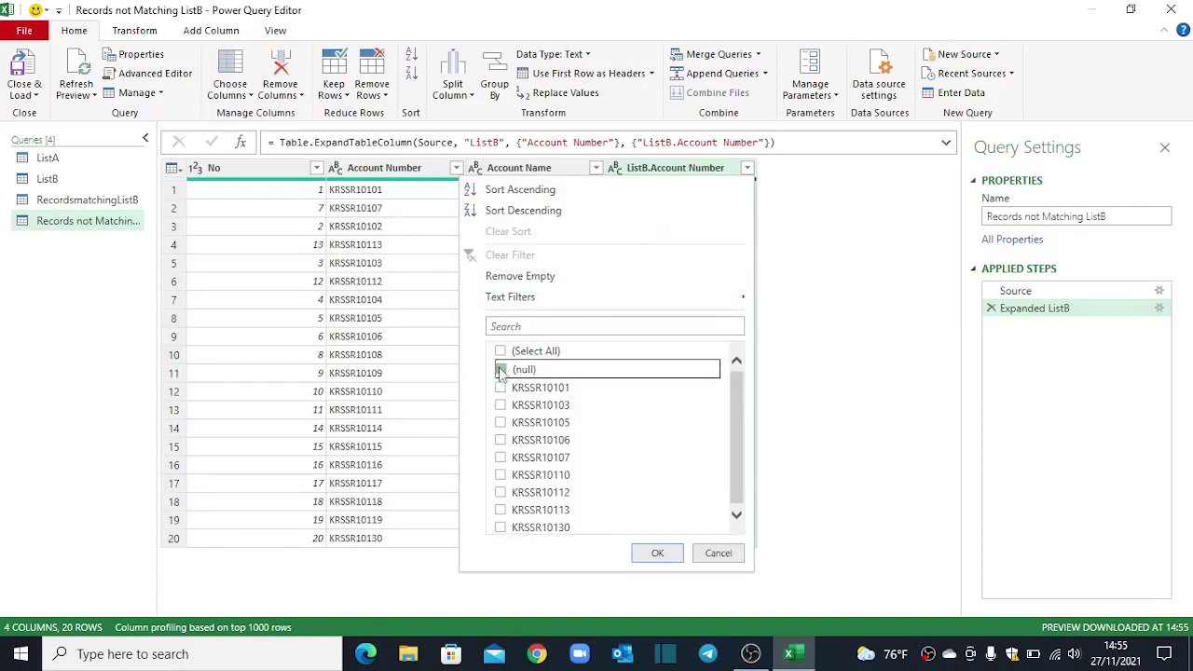
{"action": "left_click", "coordinate": [657, 553]}
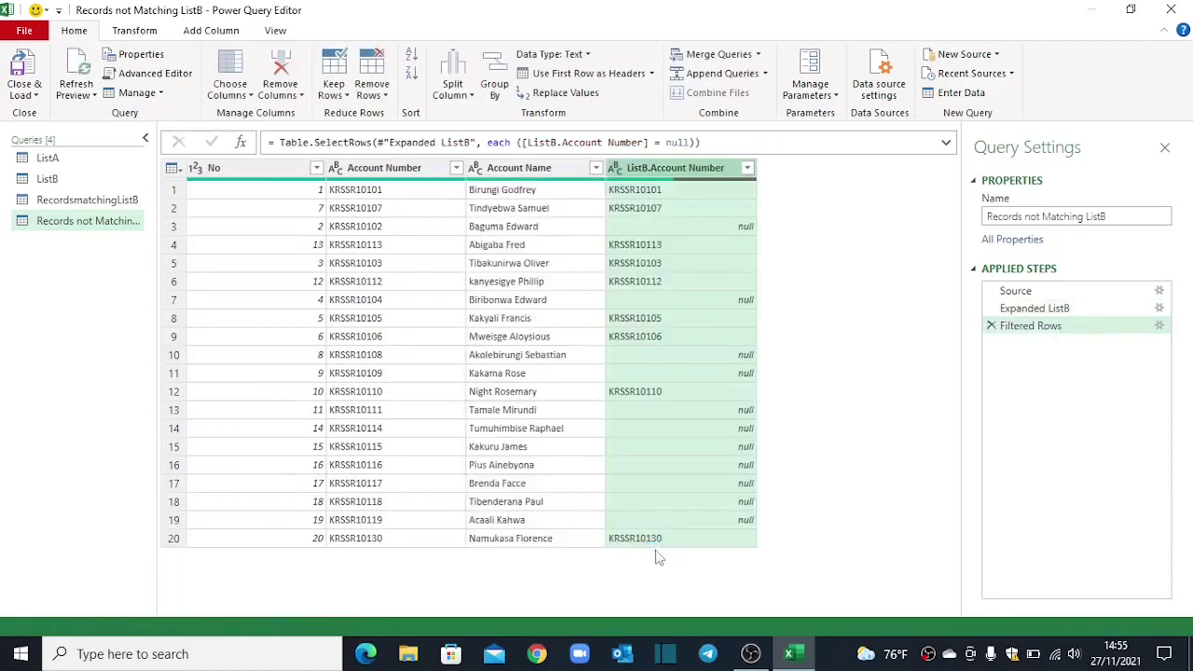
{"action": "right_click", "coordinate": [675, 181]}
{"action": "left_click", "coordinate": [700, 199]}
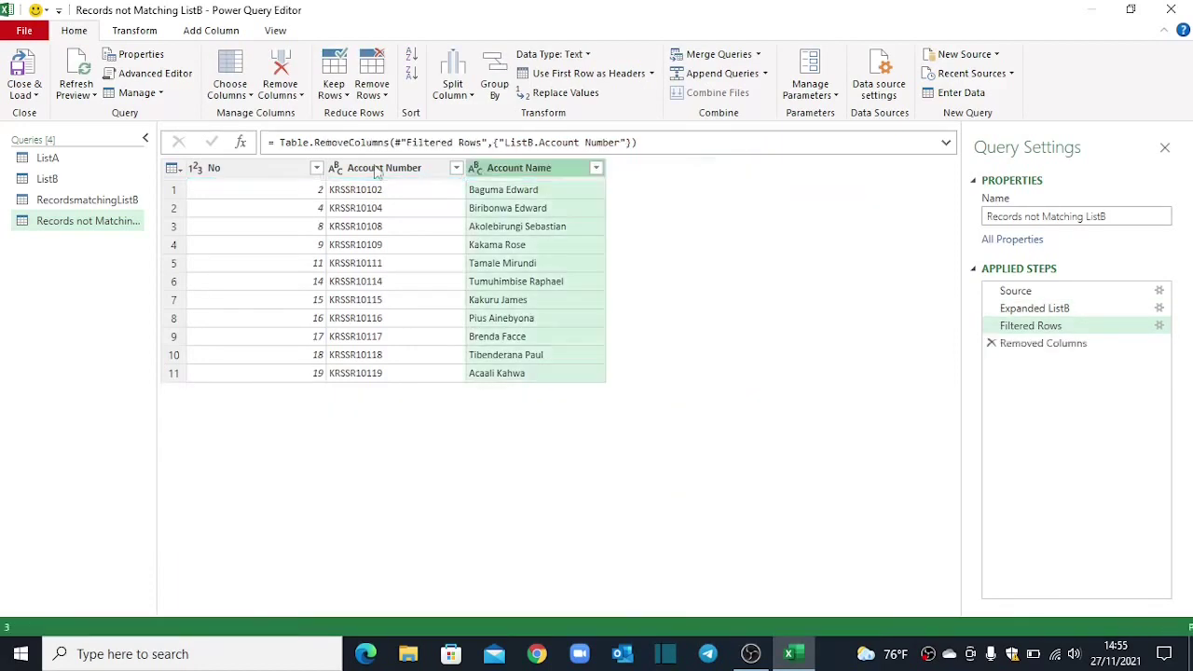
Step: Load Records not Matching ListB as a table on the existing worksheet at cell F16
{"action": "left_click", "coordinate": [28, 94]}
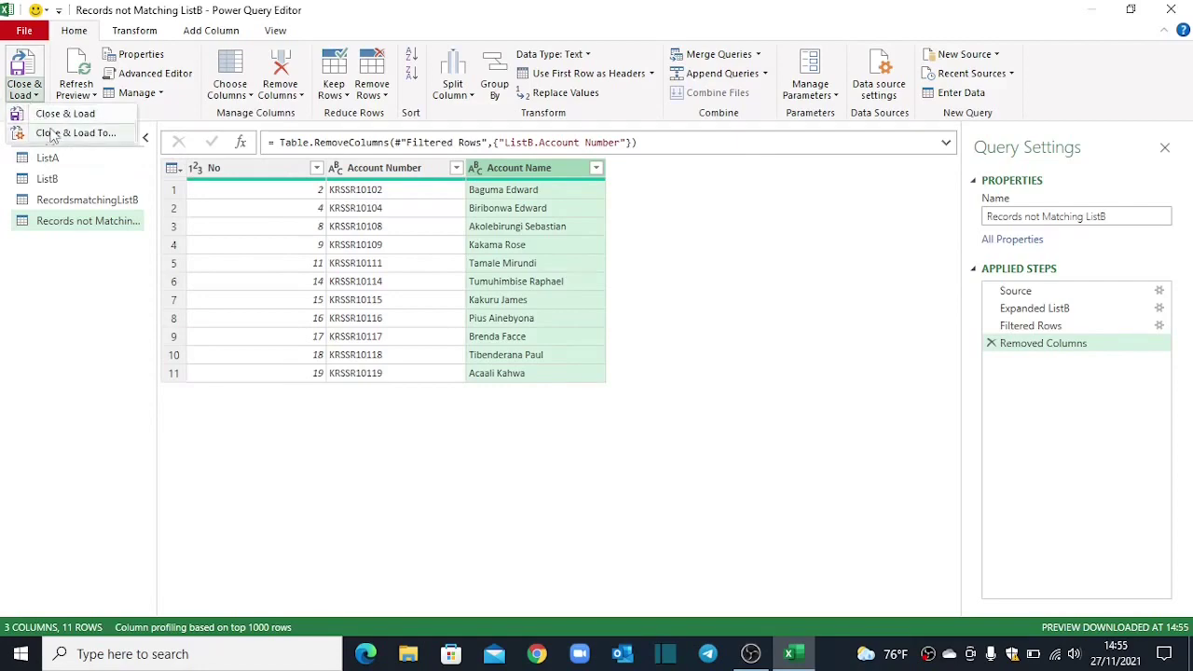
{"action": "left_click", "coordinate": [53, 131]}
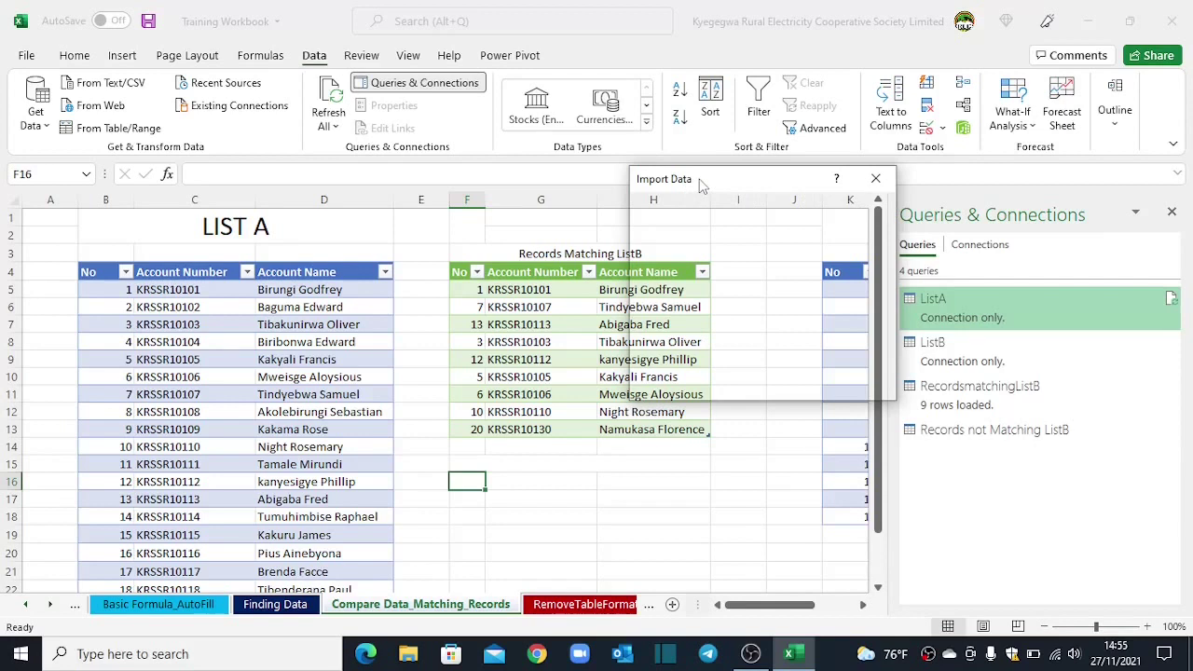
{"action": "mouse_move", "coordinate": [702, 185]}
{"action": "left_mouse_down"}
{"action": "mouse_move", "coordinate": [661, 181]}
{"action": "mouse_move", "coordinate": [691, 202]}
{"action": "left_mouse_up"}
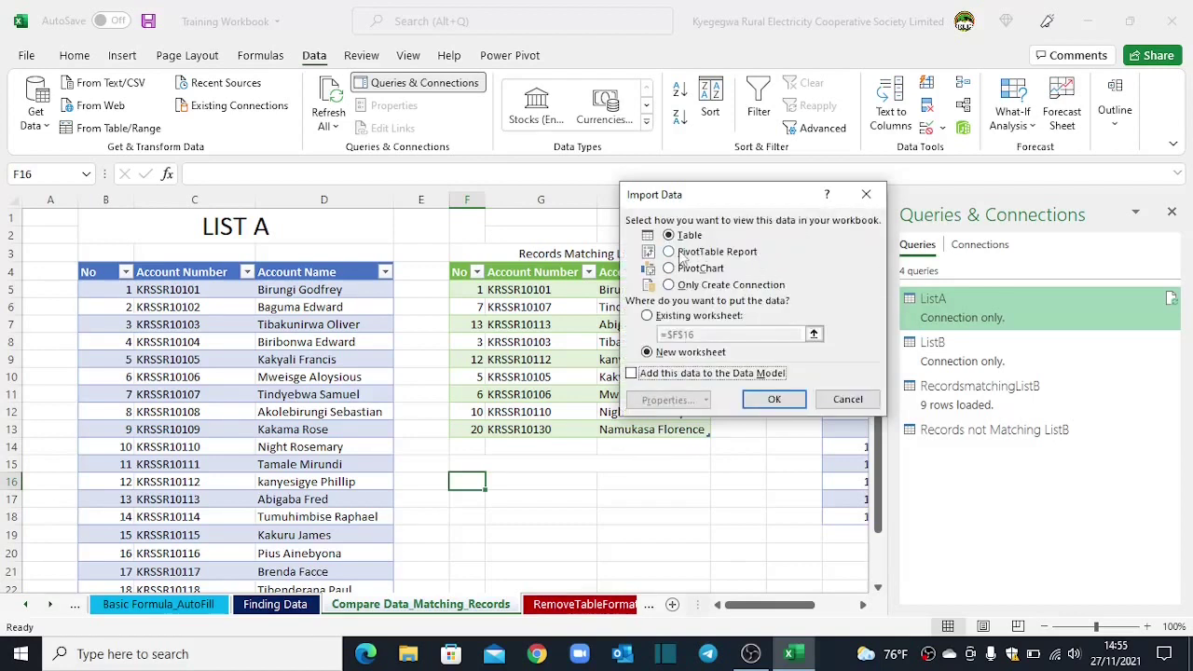
{"action": "left_click", "coordinate": [671, 317]}
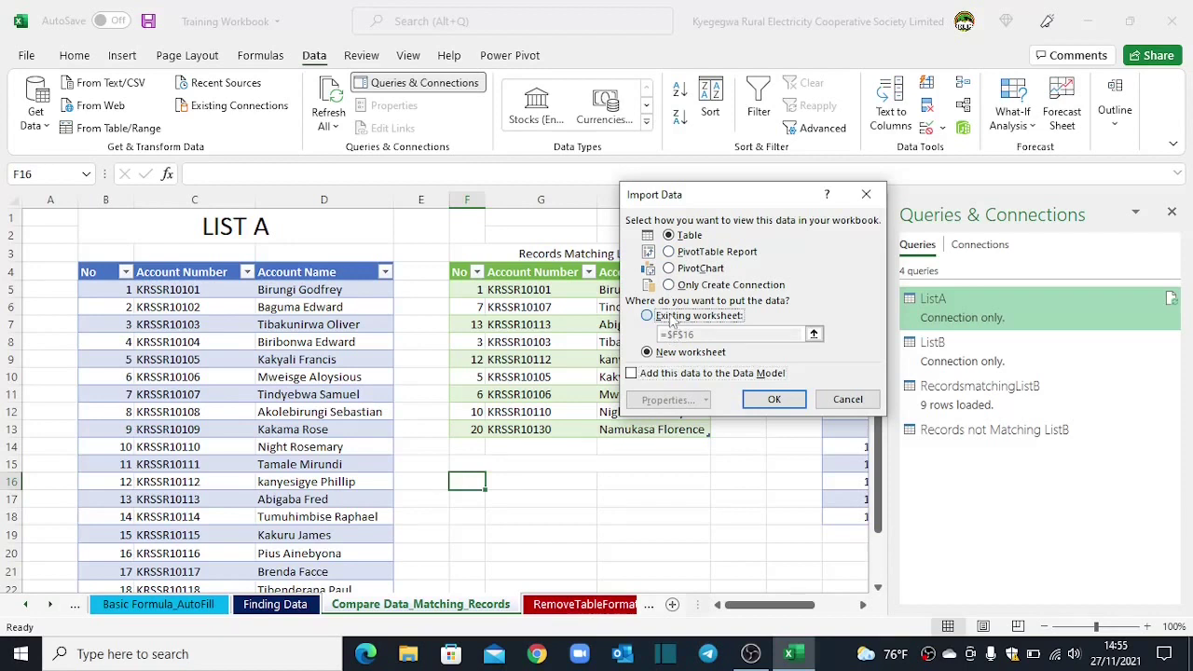
{"action": "left_click", "coordinate": [813, 334]}
{"action": "left_click", "coordinate": [465, 480]}
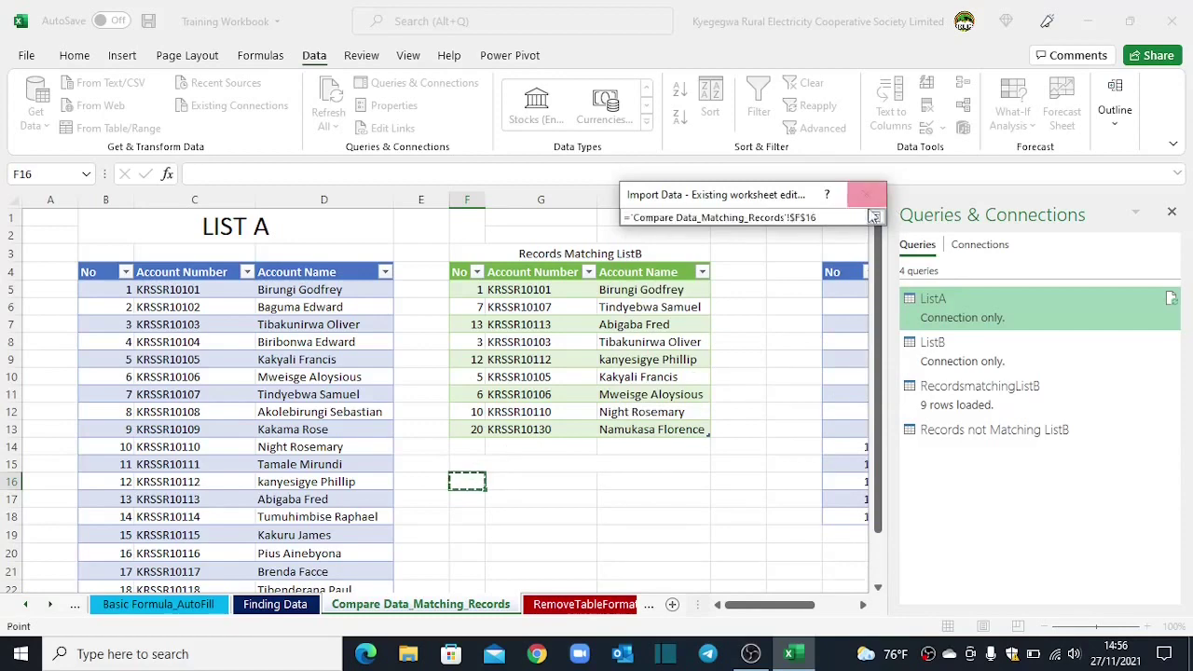
{"action": "left_click", "coordinate": [875, 217]}
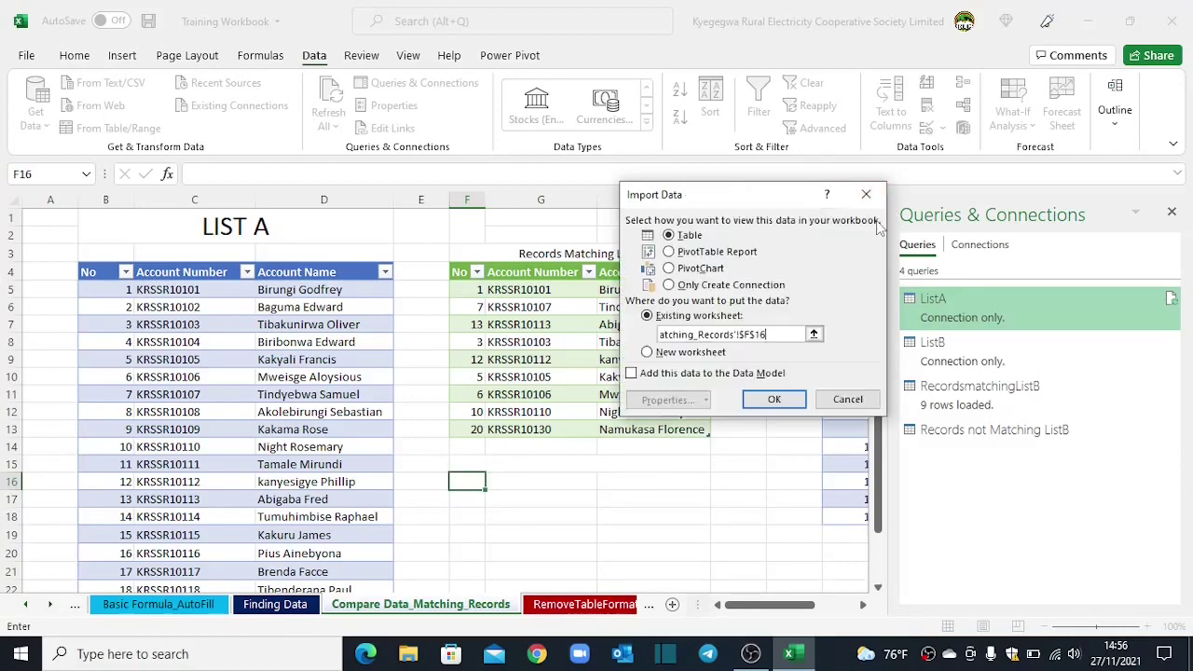
{"action": "left_click", "coordinate": [758, 401]}
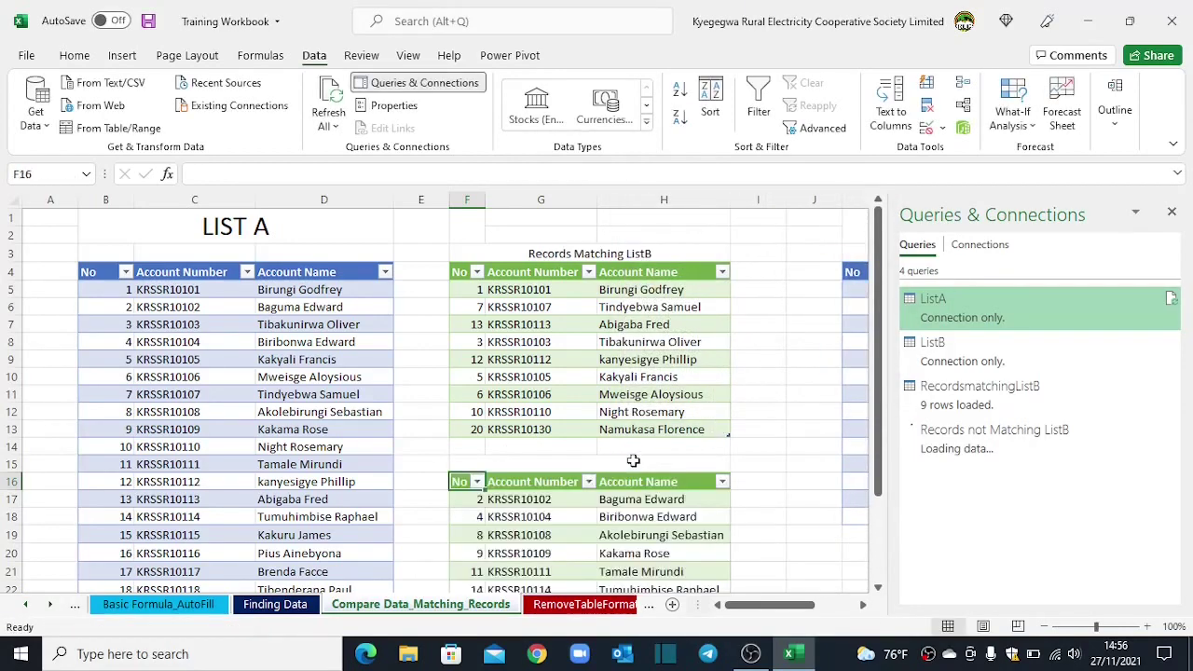
{"action": "scroll", "coordinate": [633, 460], "scroll_direction": "down", "scroll_amount": 5}
{"action": "scroll", "coordinate": [633, 460], "scroll_direction": "up", "scroll_amount": 3}
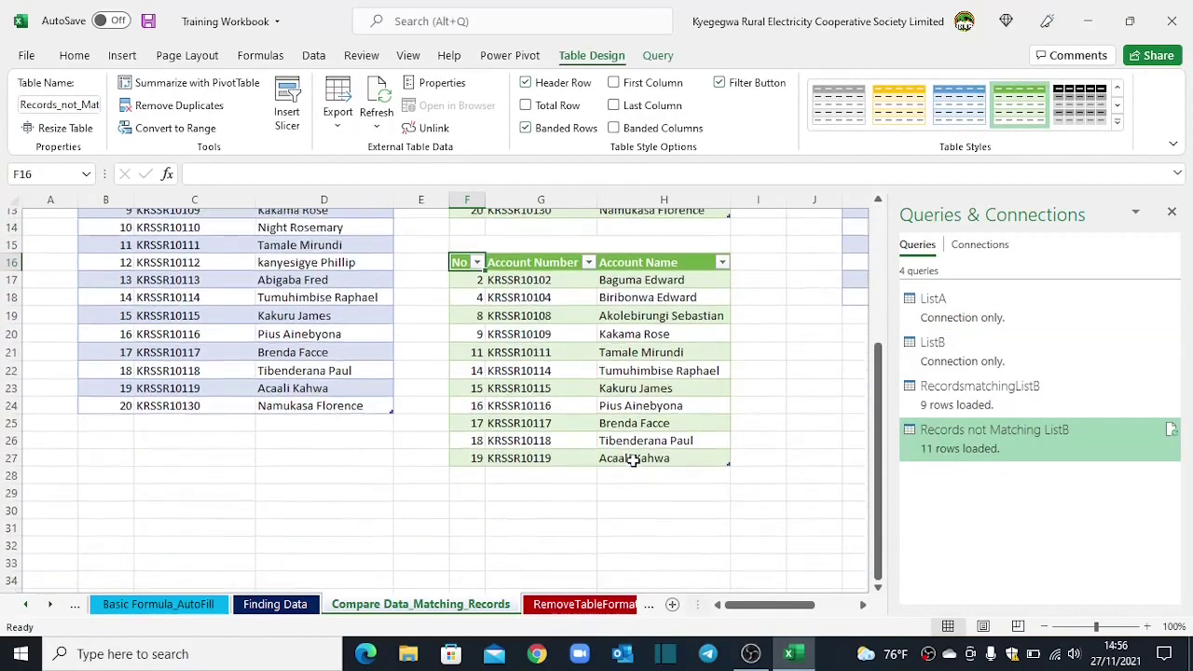
{"action": "scroll", "coordinate": [633, 461], "scroll_direction": "up", "scroll_amount": 2}
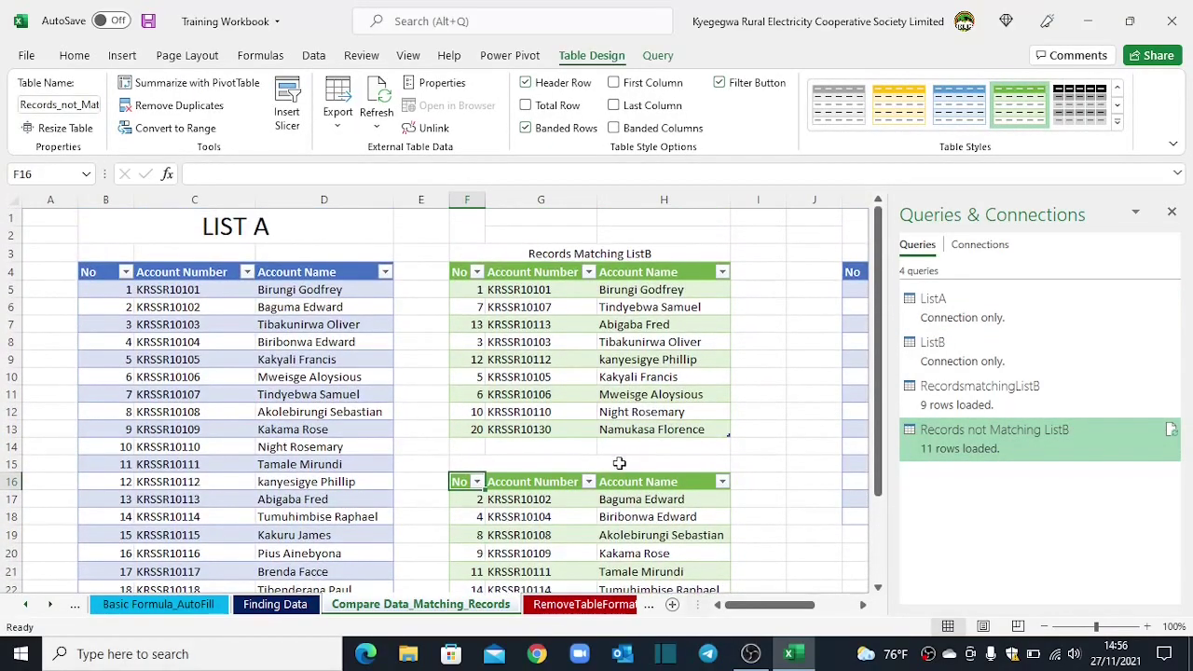
Step: Type the title 'Records not Matching ListB' in cell F15 above the new table
{"action": "left_click", "coordinate": [472, 460]}
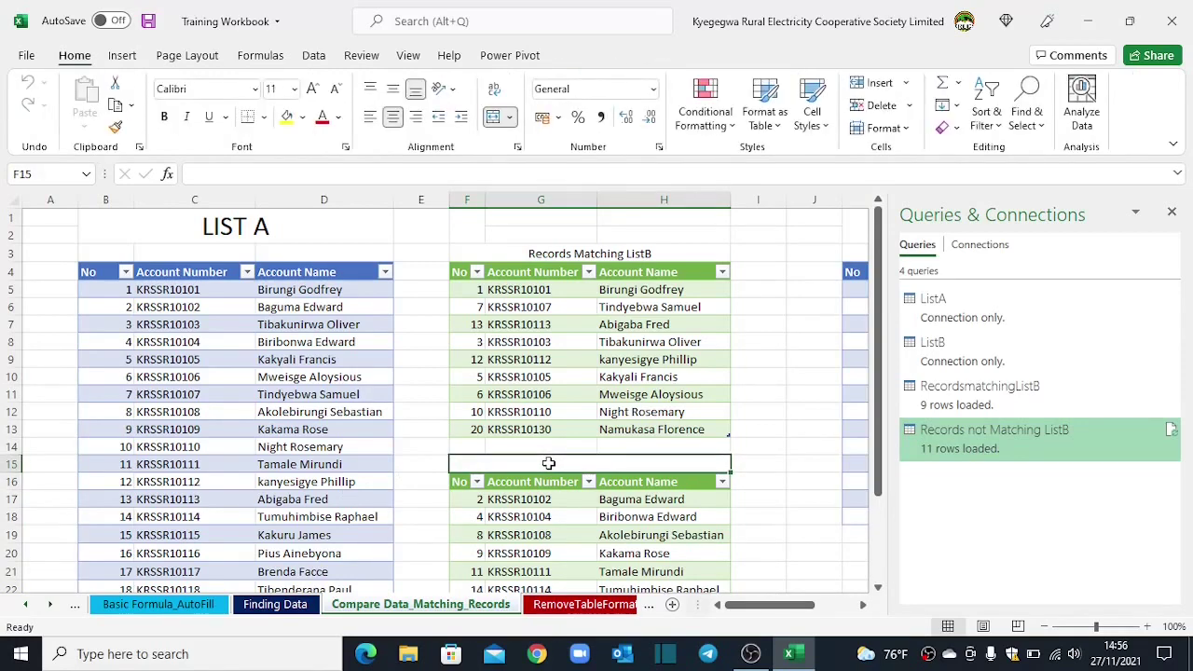
{"action": "type", "text": "Record"}
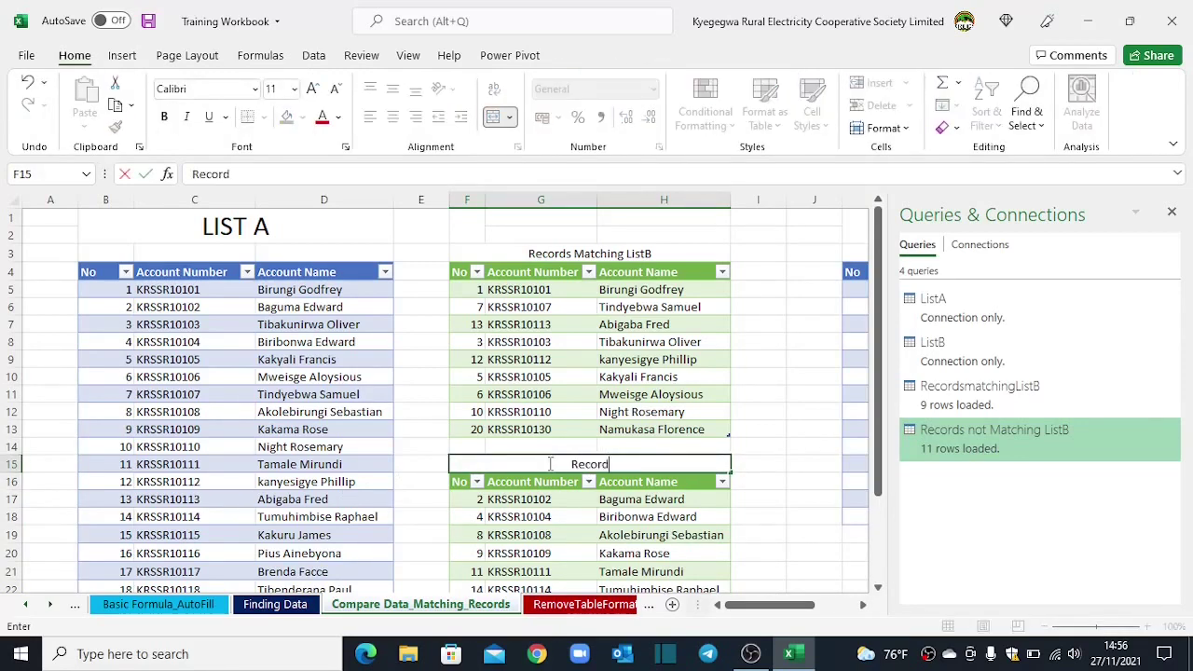
{"action": "type", "text": "s not M"}
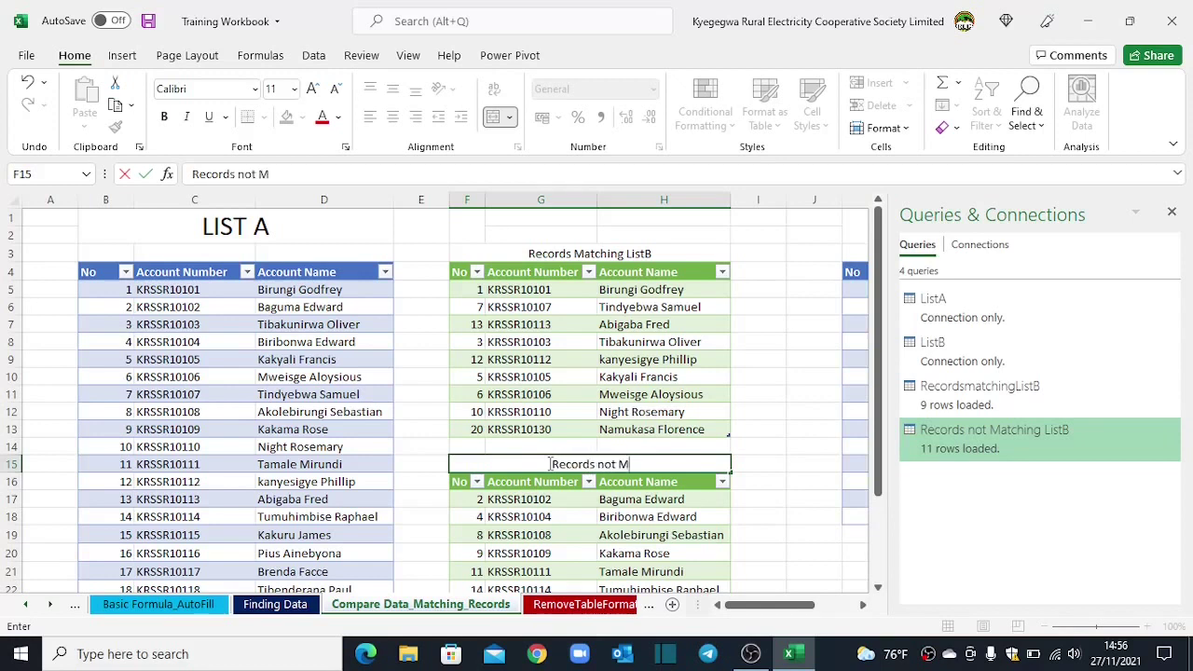
{"action": "type", "text": "atchi"}
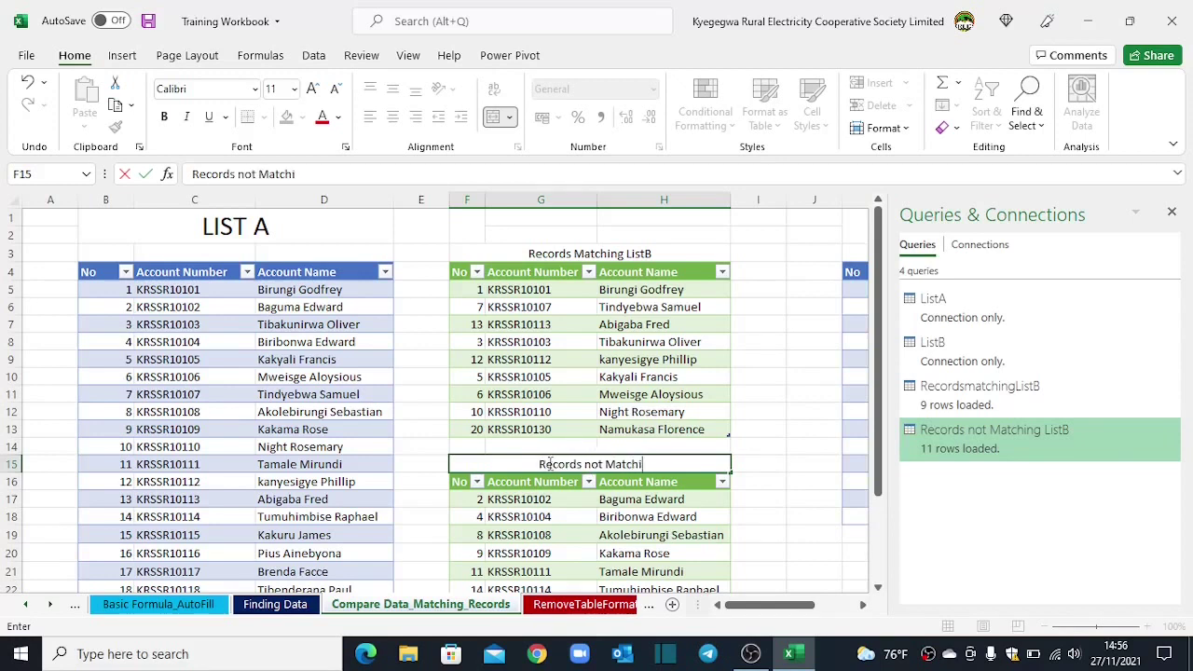
{"action": "type", "text": "ng List"}
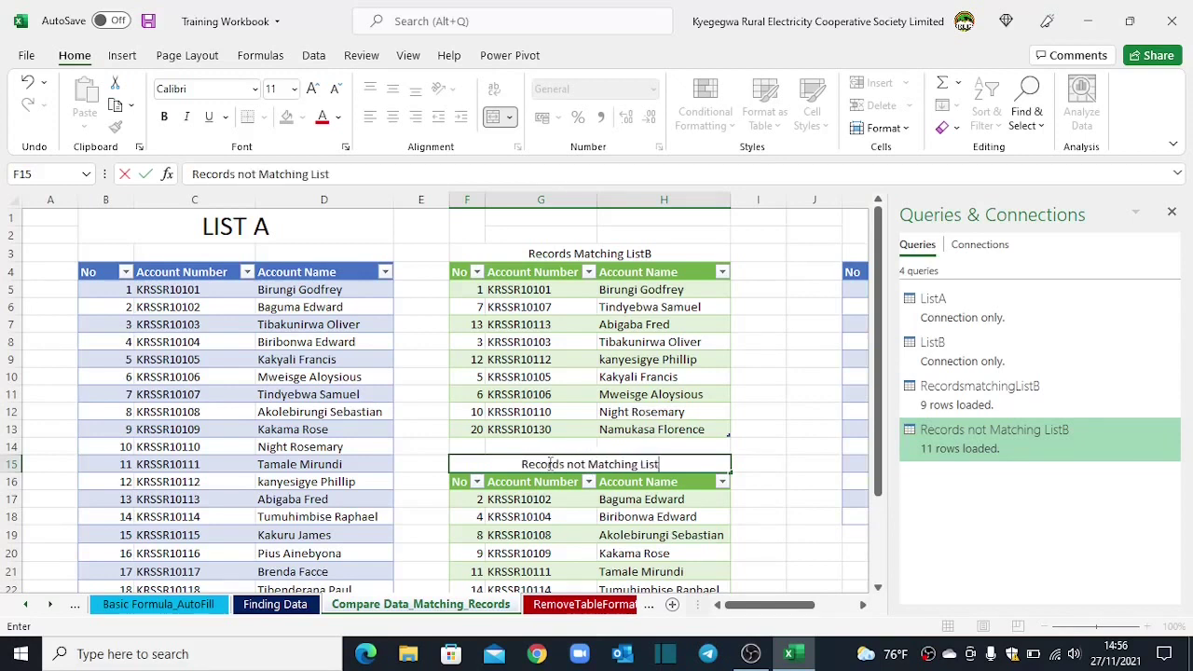
{"action": "type", "text": "B"}
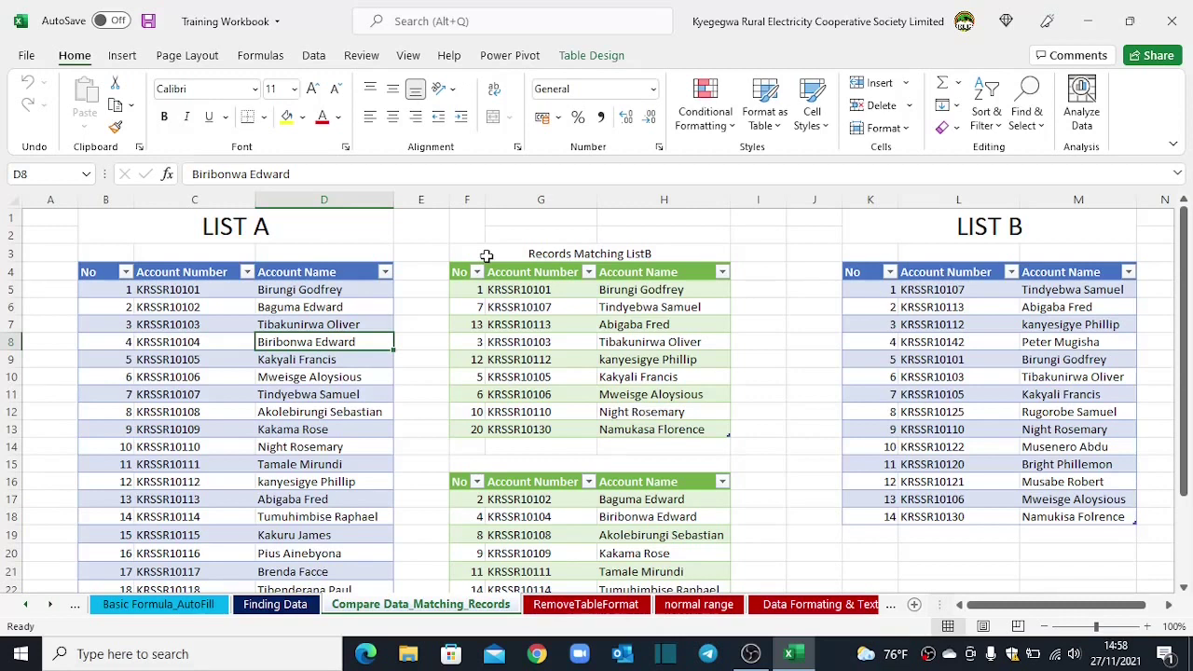
Step: Refresh the Records Matching ListB table from its shortcut menu
{"action": "left_click", "coordinate": [96, 271]}
{"action": "left_click", "coordinate": [245, 308]}
{"action": "scroll", "coordinate": [245, 307], "scroll_direction": "down", "scroll_amount": 5}
{"action": "scroll", "coordinate": [245, 310], "scroll_direction": "up", "scroll_amount": 4}
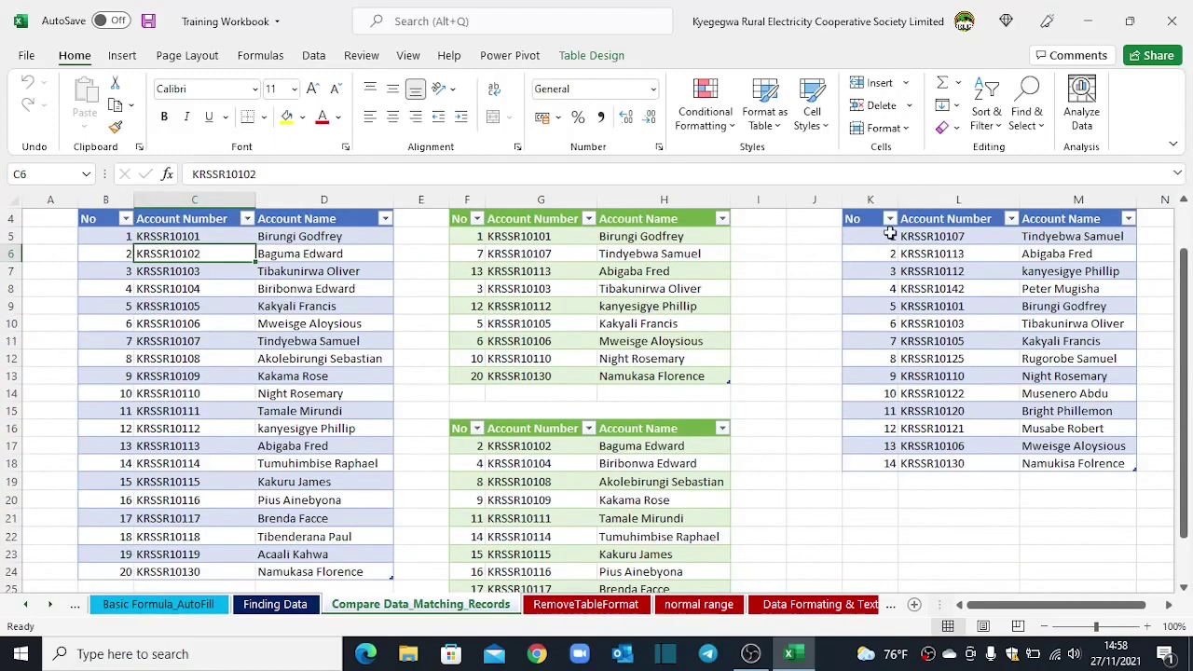
{"action": "scroll", "coordinate": [893, 234], "scroll_direction": "up", "scroll_amount": 1}
{"action": "left_click", "coordinate": [515, 308]}
{"action": "right_click", "coordinate": [515, 308]}
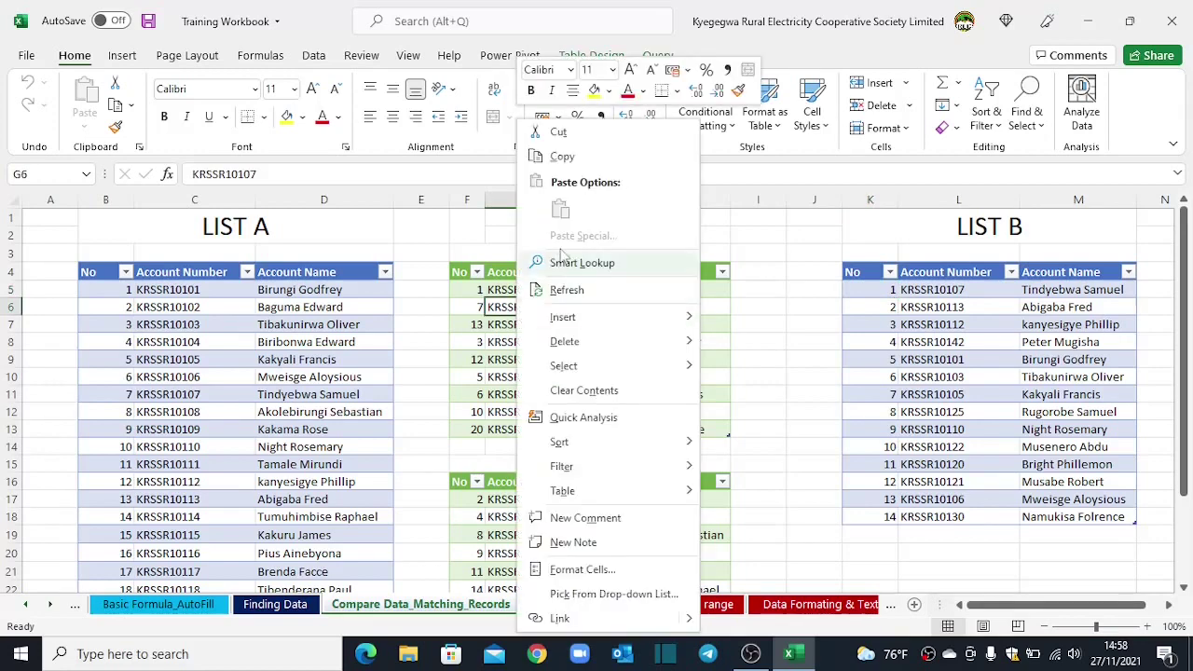
{"action": "left_click", "coordinate": [569, 293]}
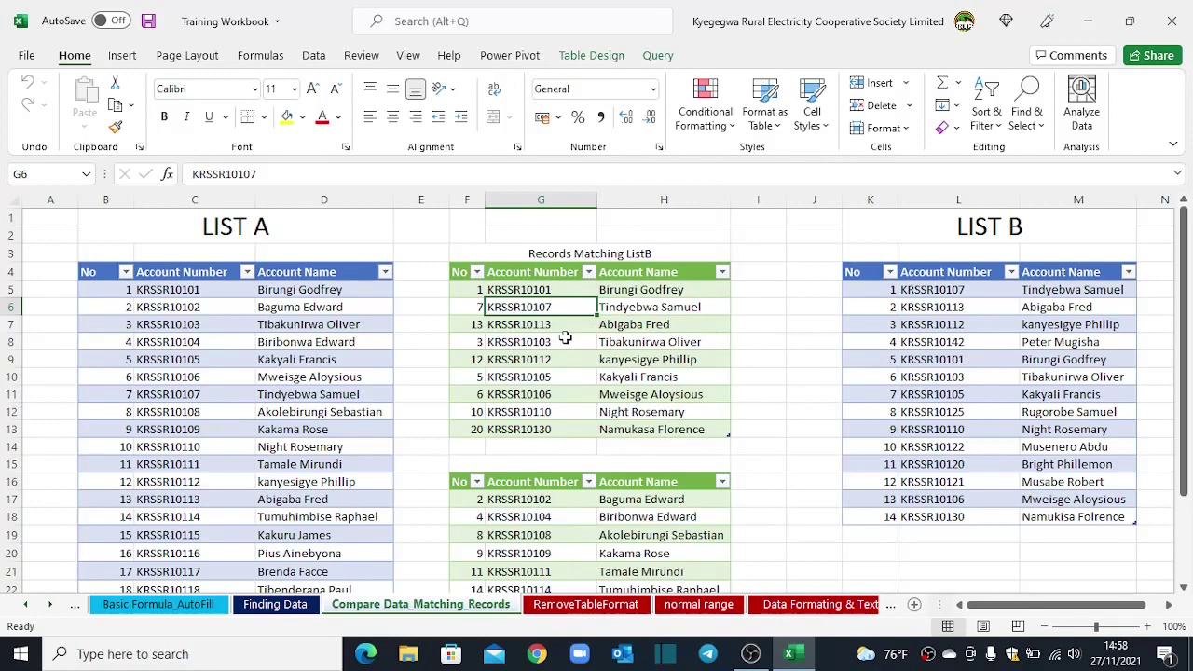
{"action": "scroll", "coordinate": [564, 338], "scroll_direction": "down", "scroll_amount": 5}
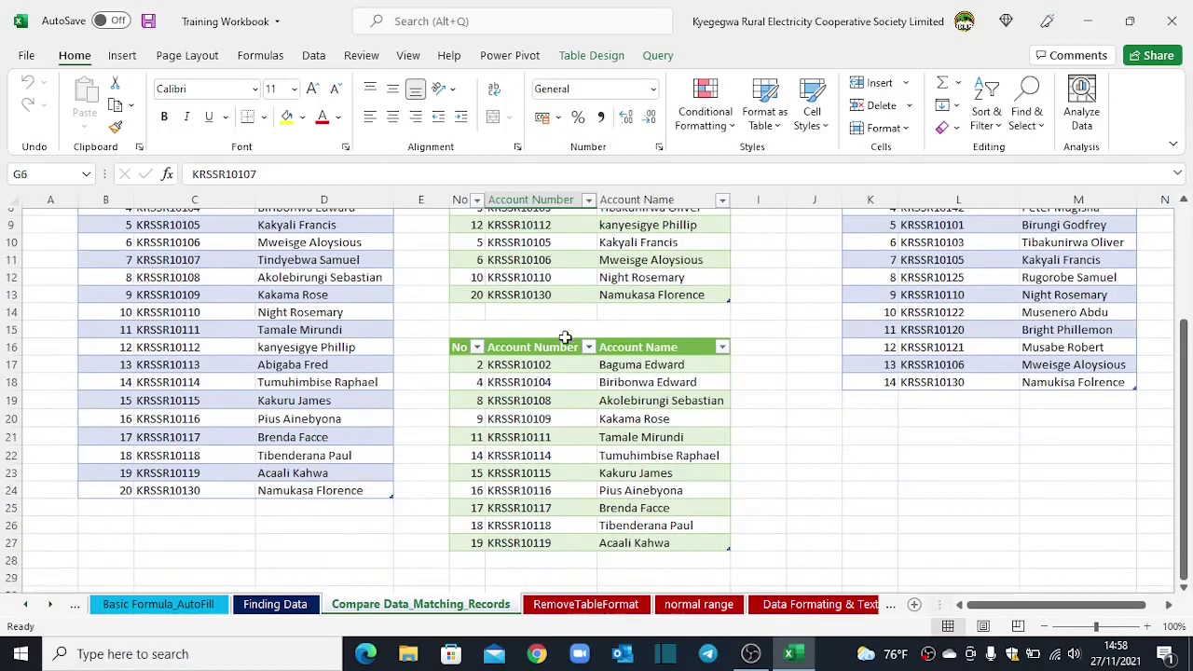
Step: Add record 21 to List A with an account number and name taken from List B
{"action": "left_click", "coordinate": [96, 378]}
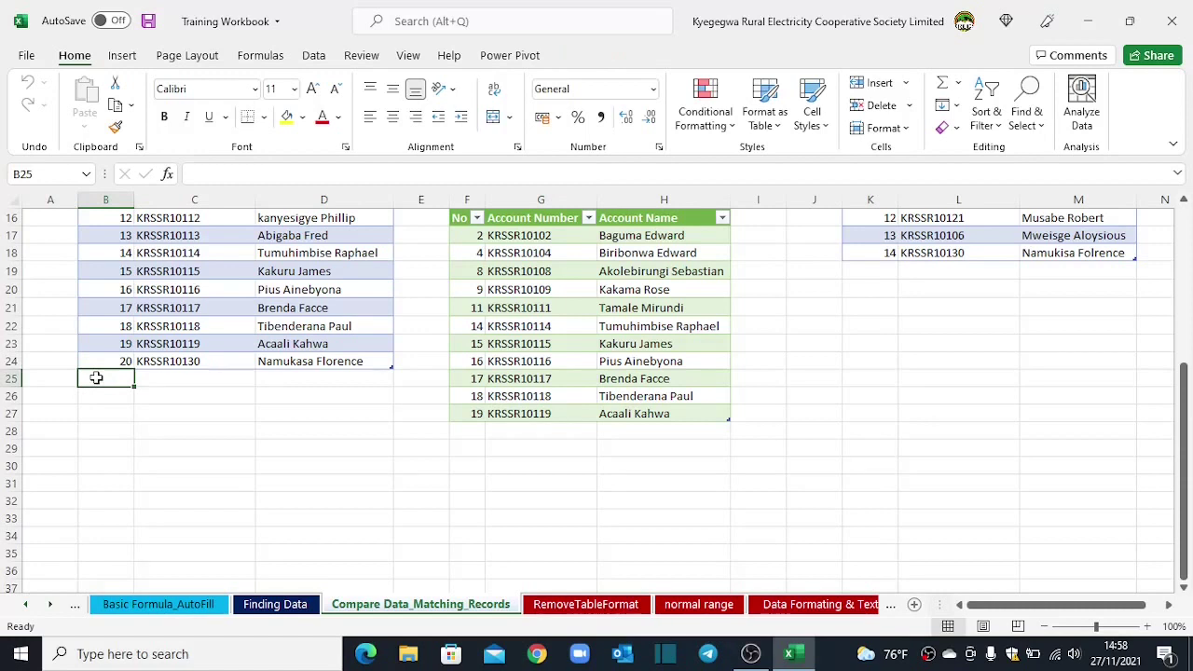
{"action": "type", "text": "21"}
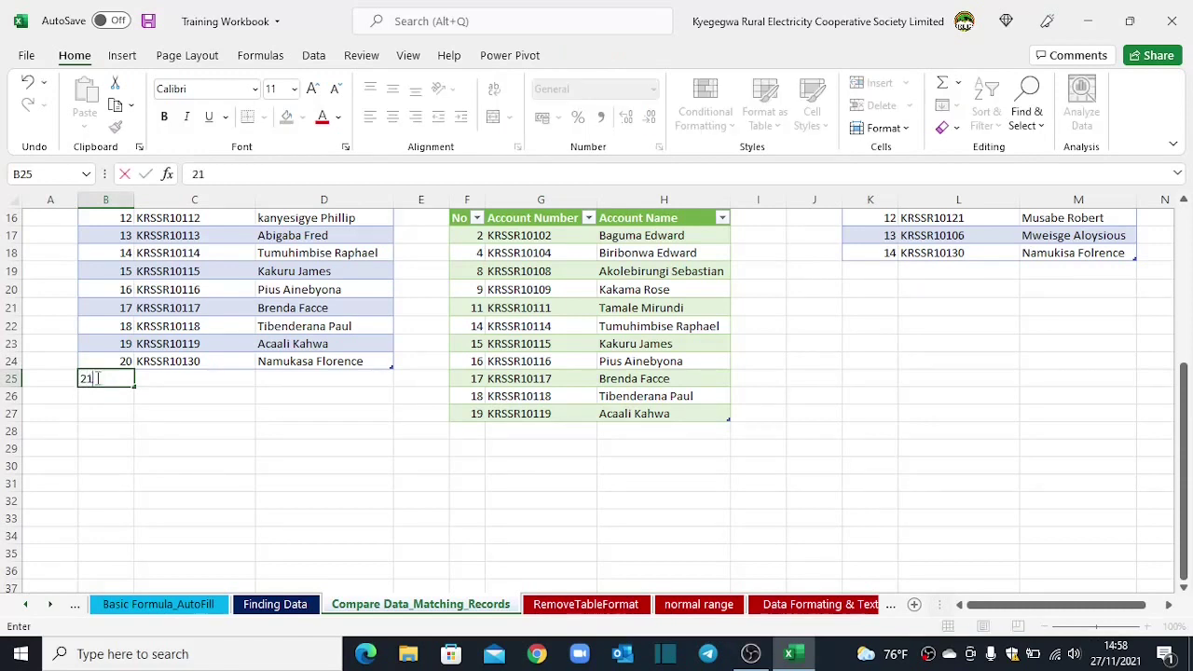
{"action": "key", "text": "Tab"}
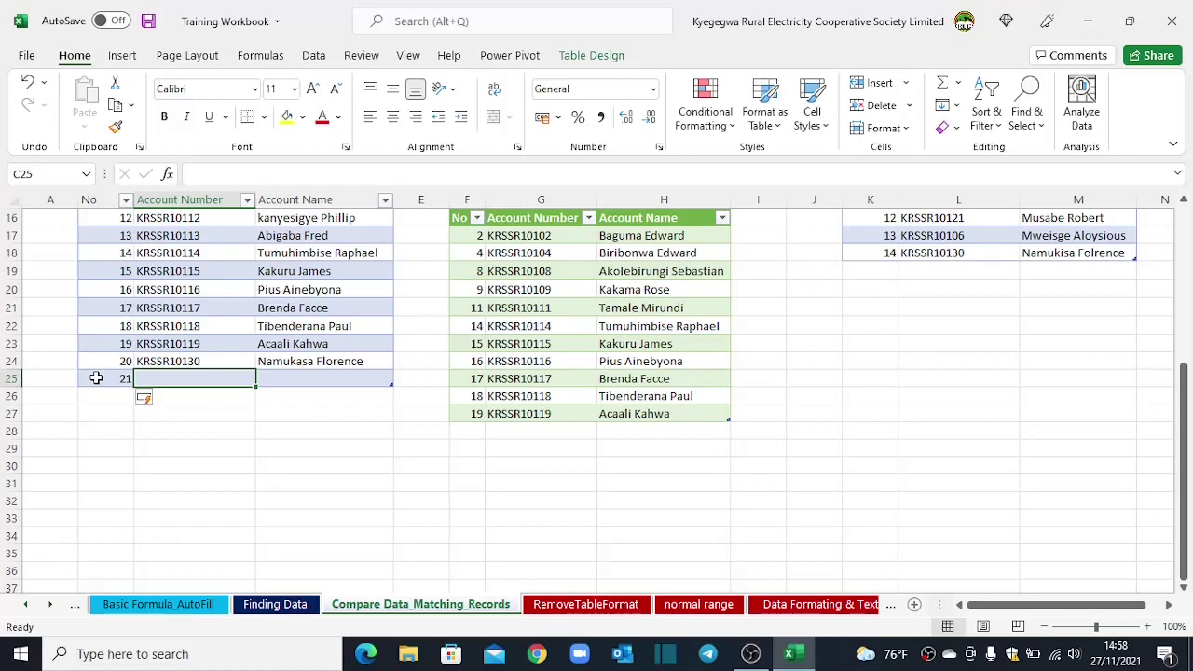
{"action": "type", "text": "KR"}
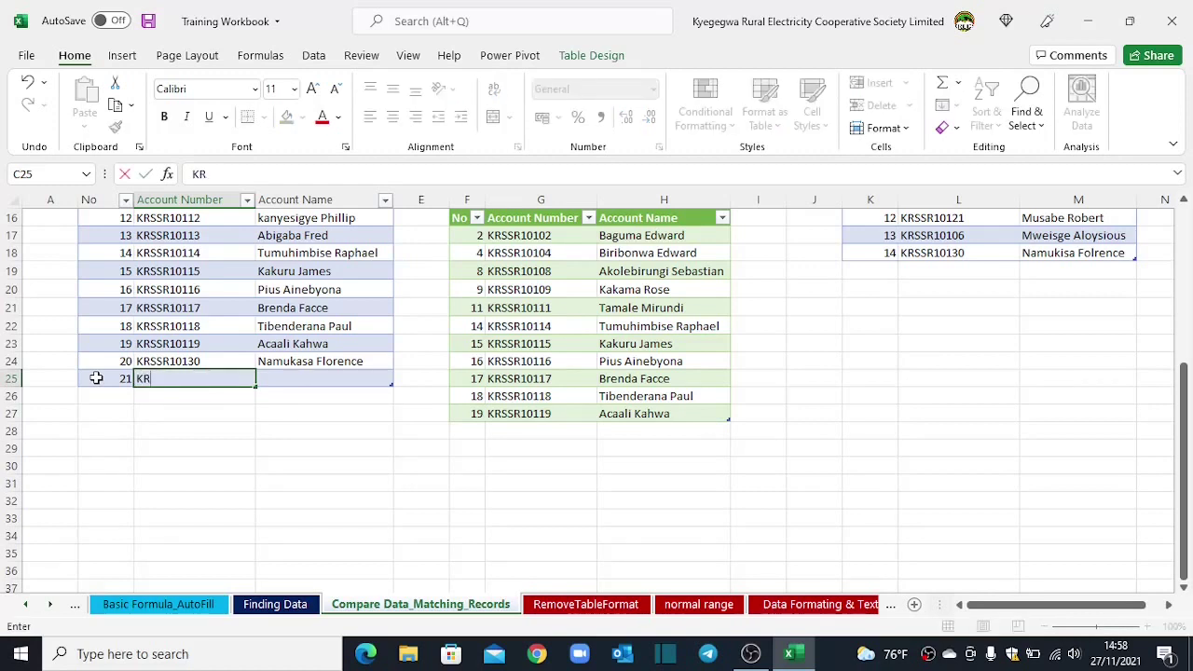
{"action": "type", "text": "SSR10106"}
{"action": "key", "text": "Tab"}
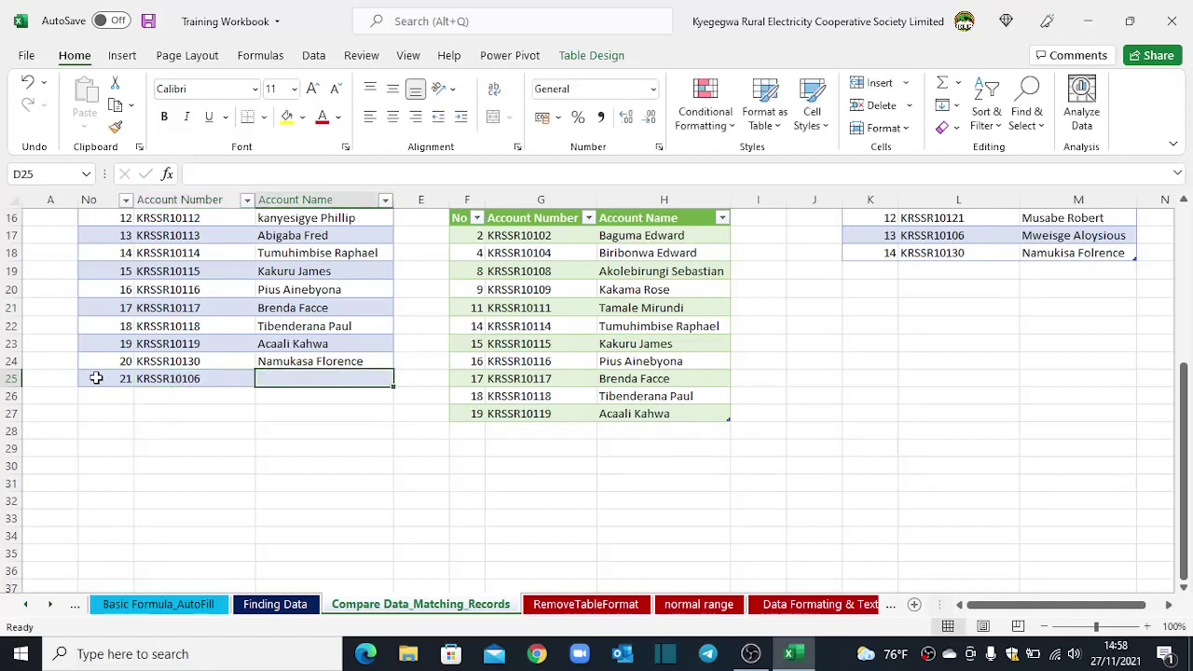
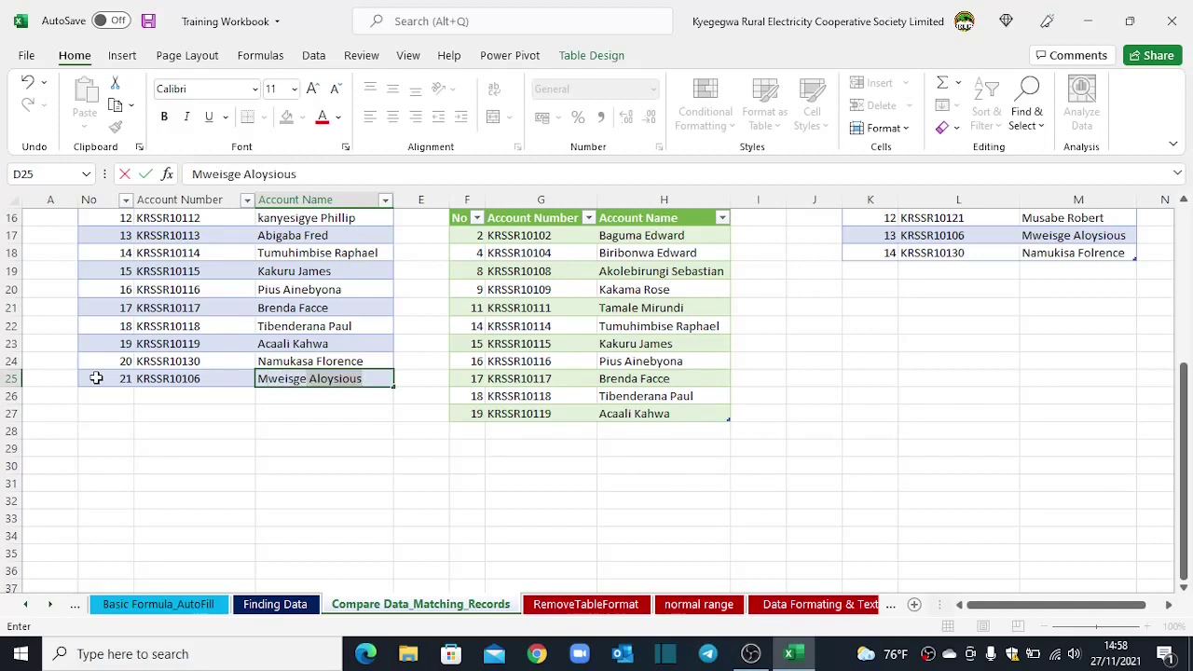
{"action": "left_click", "coordinate": [173, 416]}
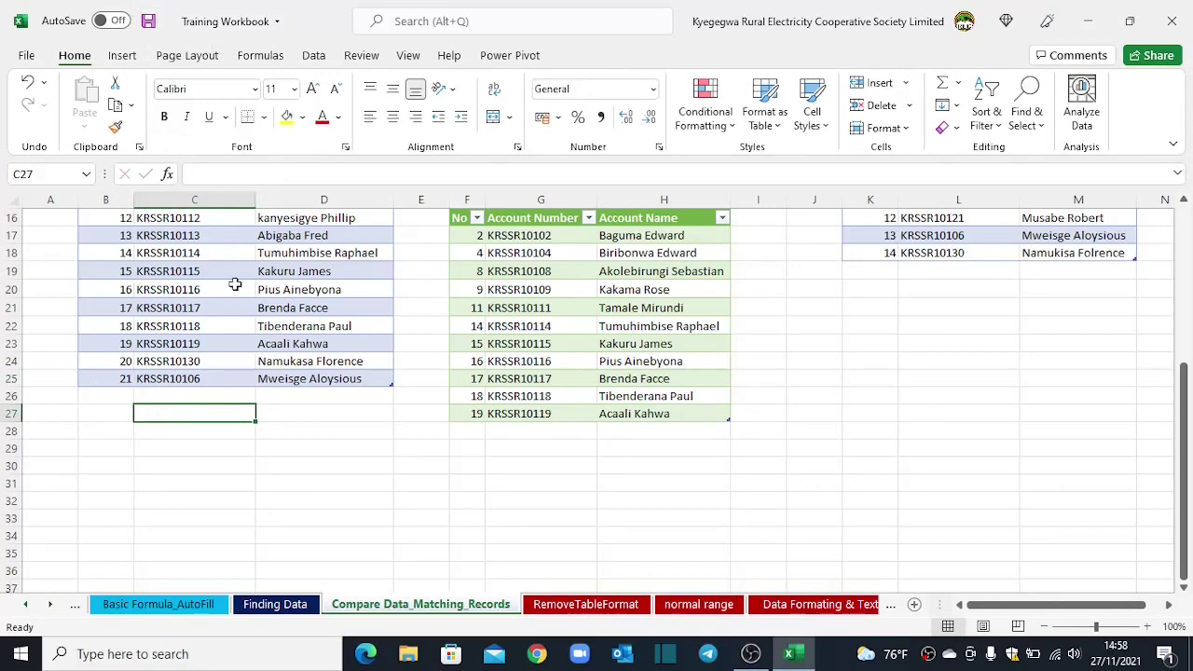
Step: Save the workbook and select records in the two result tables
{"action": "left_click", "coordinate": [148, 20]}
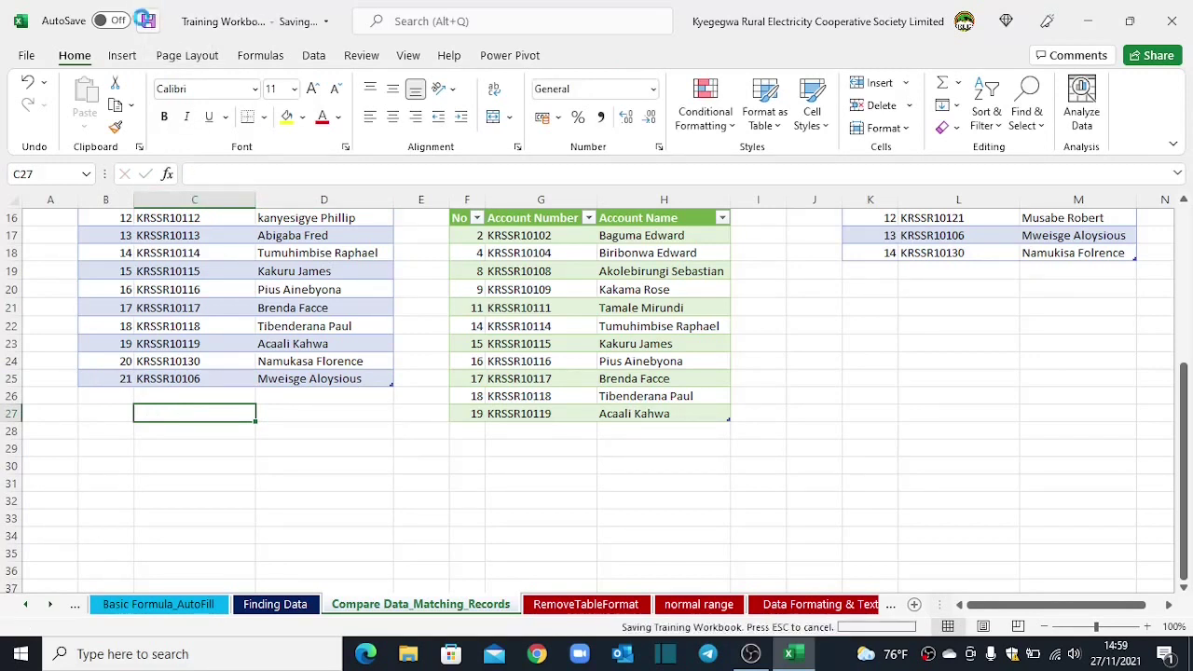
{"action": "left_click", "coordinate": [492, 276]}
{"action": "scroll", "coordinate": [507, 274], "scroll_direction": "up", "scroll_amount": 4}
{"action": "left_click", "coordinate": [524, 272]}
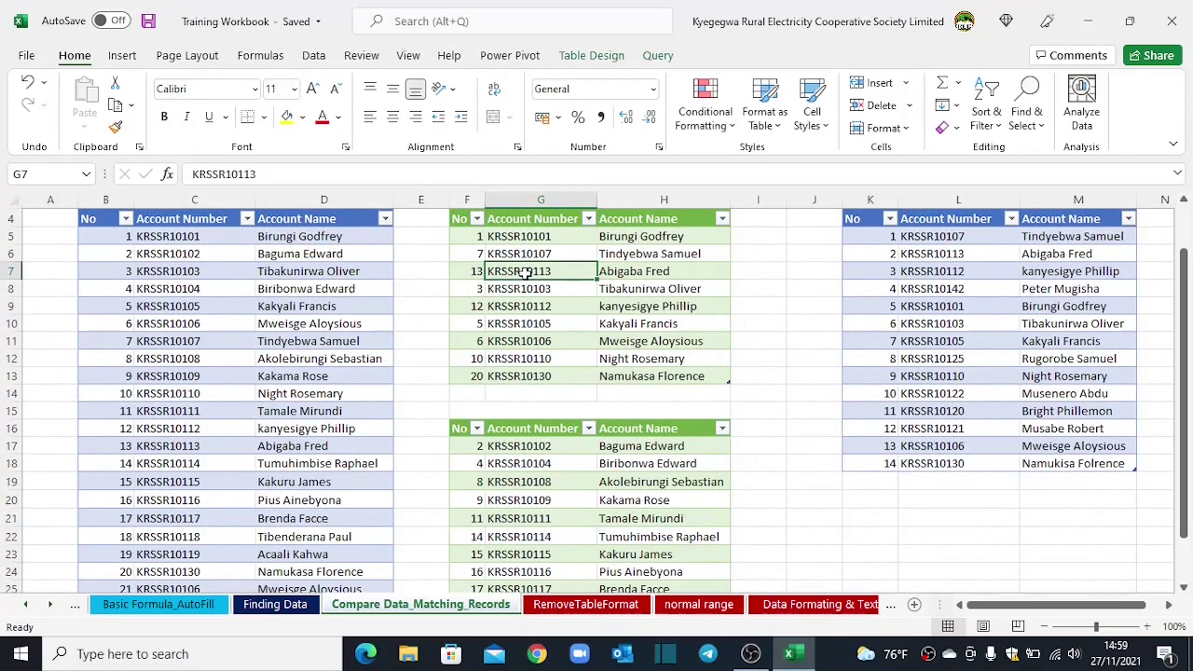
{"action": "scroll", "coordinate": [524, 271], "scroll_direction": "up", "scroll_amount": 1}
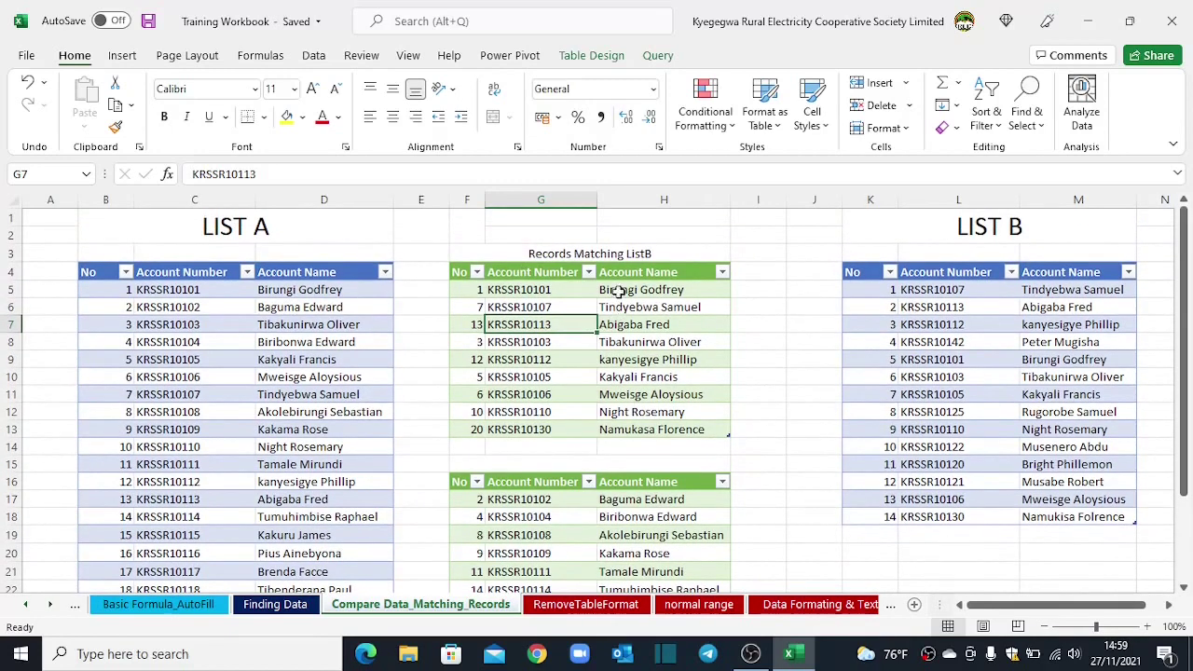
Step: Review the matched account numbers G5:G13 in the Records Matching ListB table
{"action": "left_click", "coordinate": [571, 249]}
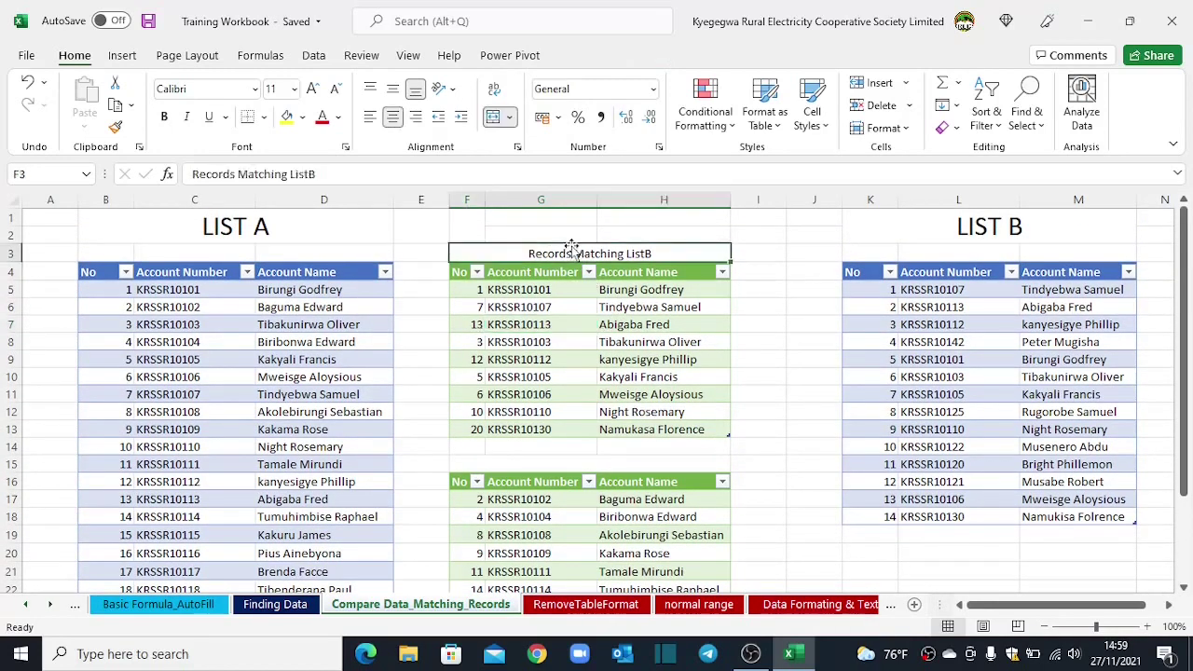
{"action": "left_click_drag", "start_coordinate": [524, 295], "coordinate": [525, 429]}
{"action": "left_click", "coordinate": [528, 345]}
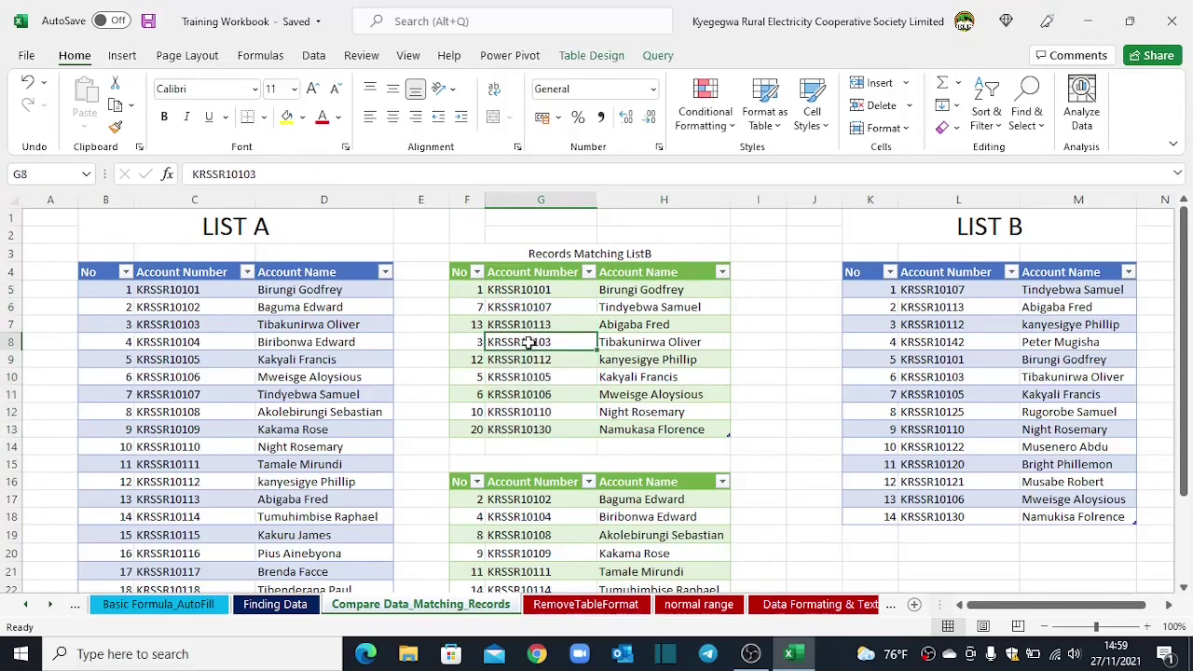
{"action": "scroll", "coordinate": [527, 343], "scroll_direction": "down", "scroll_amount": 1}
{"action": "scroll", "coordinate": [528, 343], "scroll_direction": "down", "scroll_amount": 2}
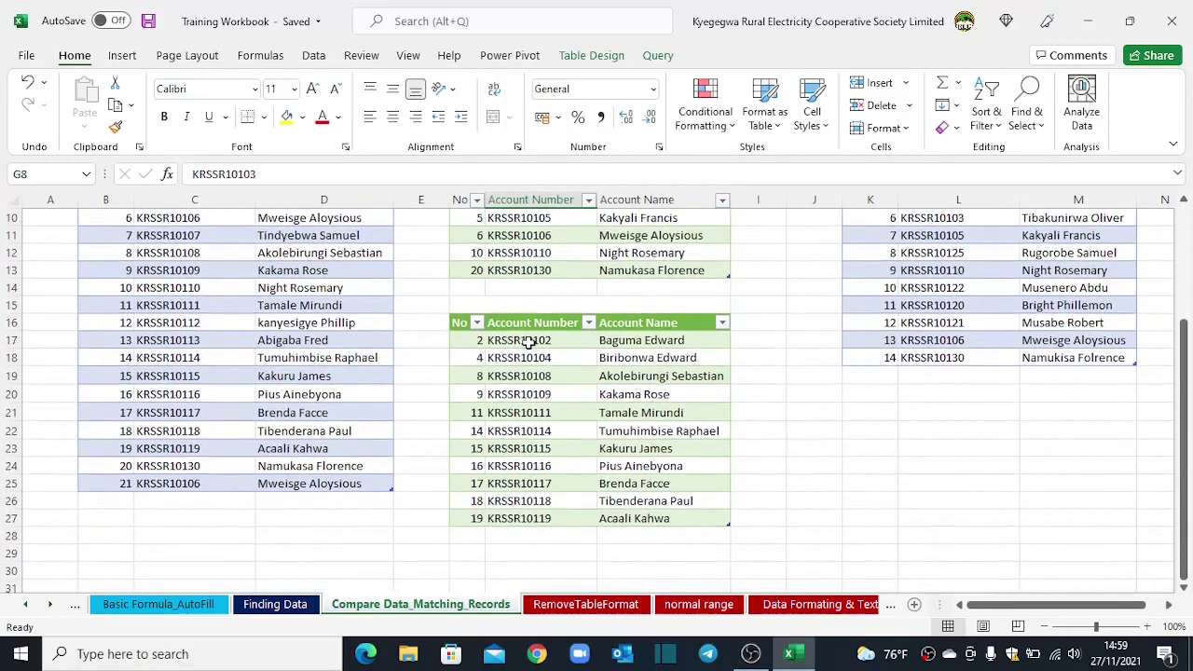
{"action": "scroll", "coordinate": [815, 320], "scroll_direction": "up", "scroll_amount": 2}
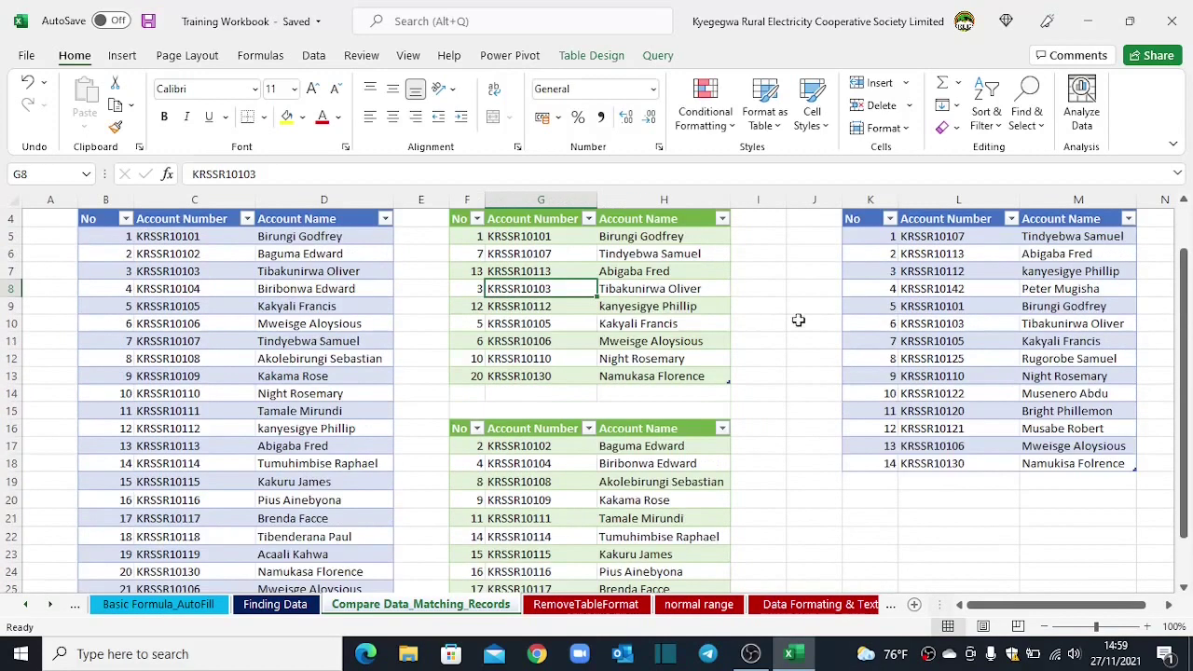
{"action": "scroll", "coordinate": [257, 468], "scroll_direction": "down", "scroll_amount": 3}
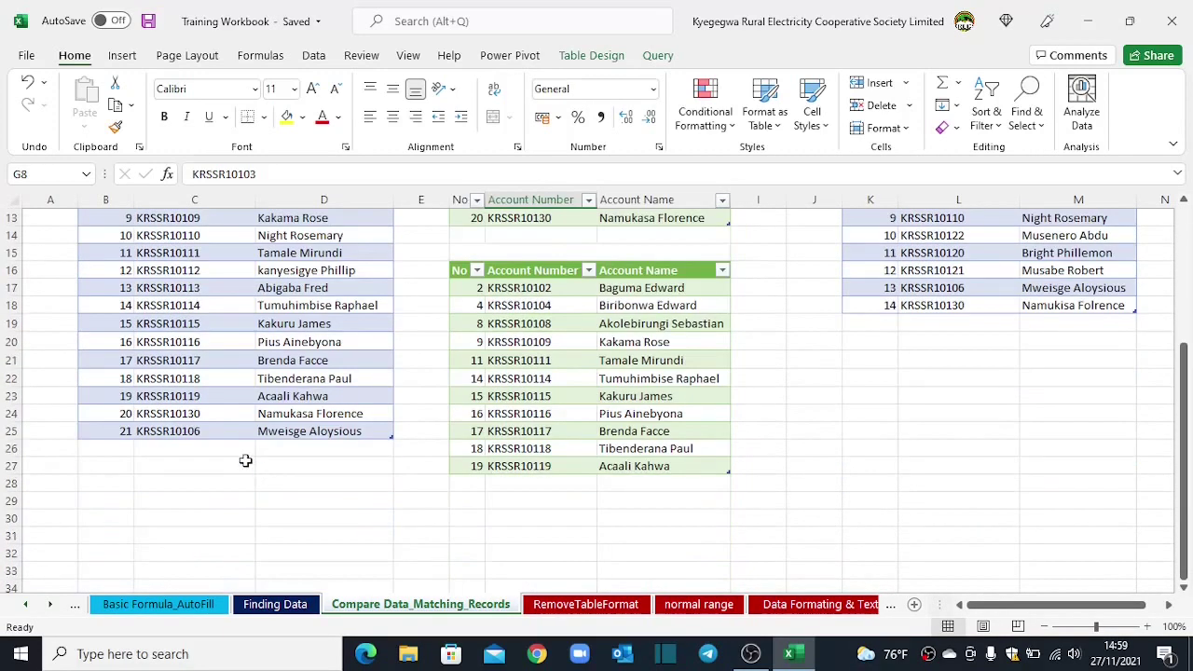
{"action": "scroll", "coordinate": [245, 460], "scroll_direction": "up", "scroll_amount": 3}
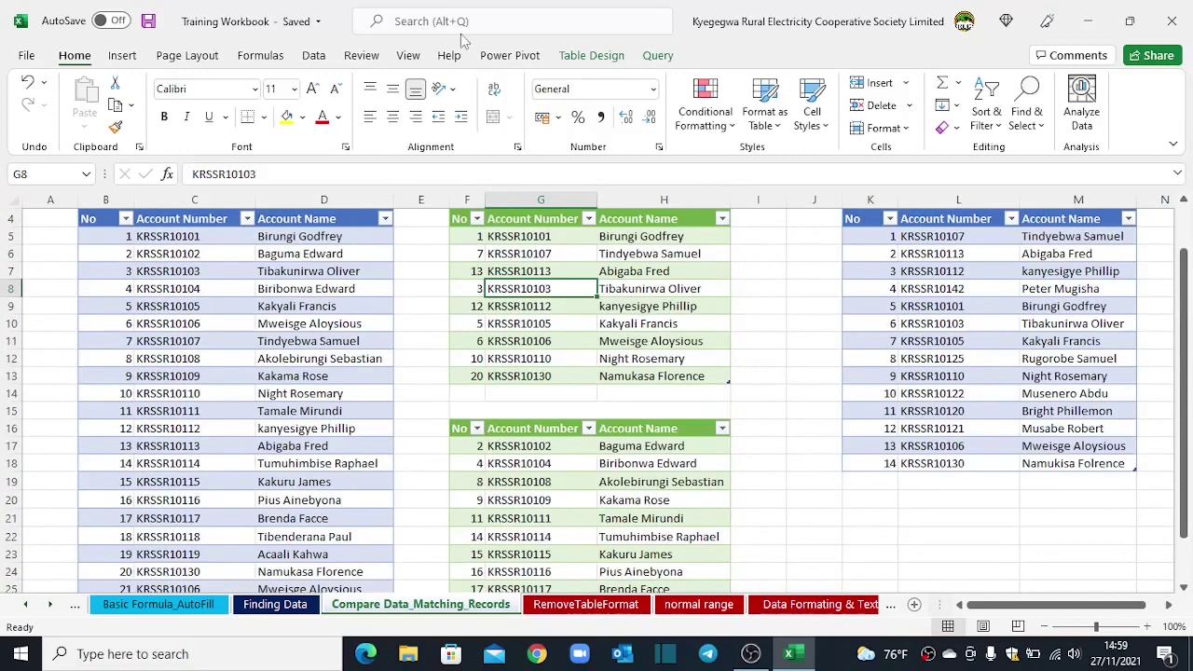
Step: Refresh All queries and confirm record 21 now appears in the matching records table
{"action": "left_click", "coordinate": [313, 55]}
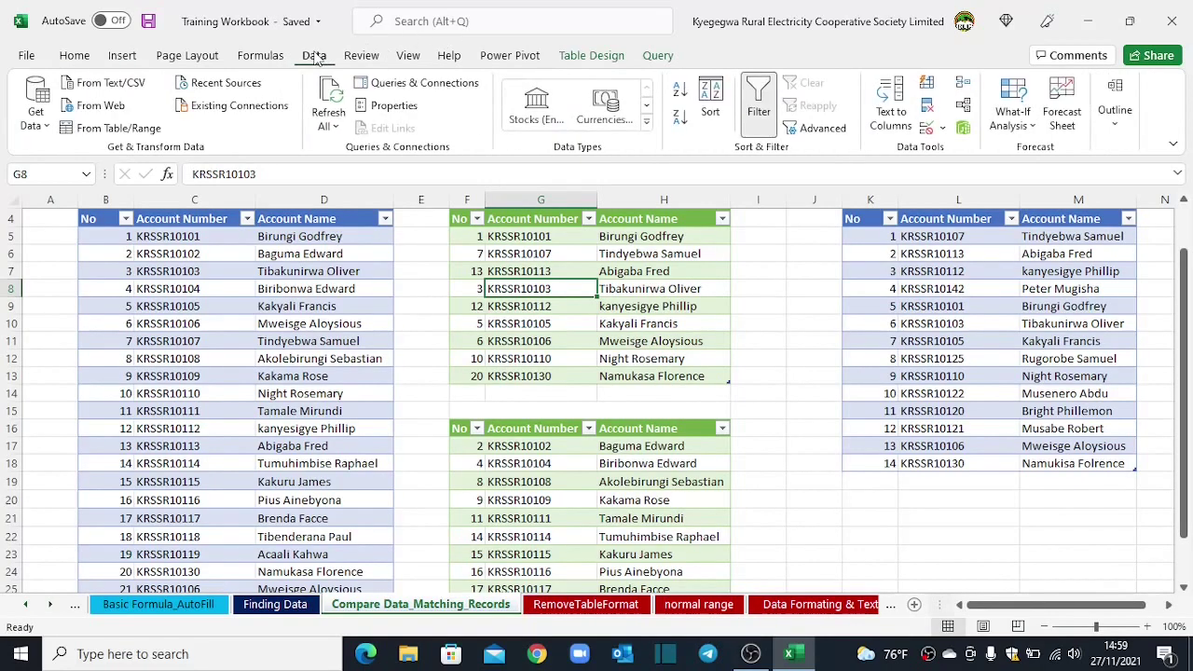
{"action": "left_click", "coordinate": [332, 124]}
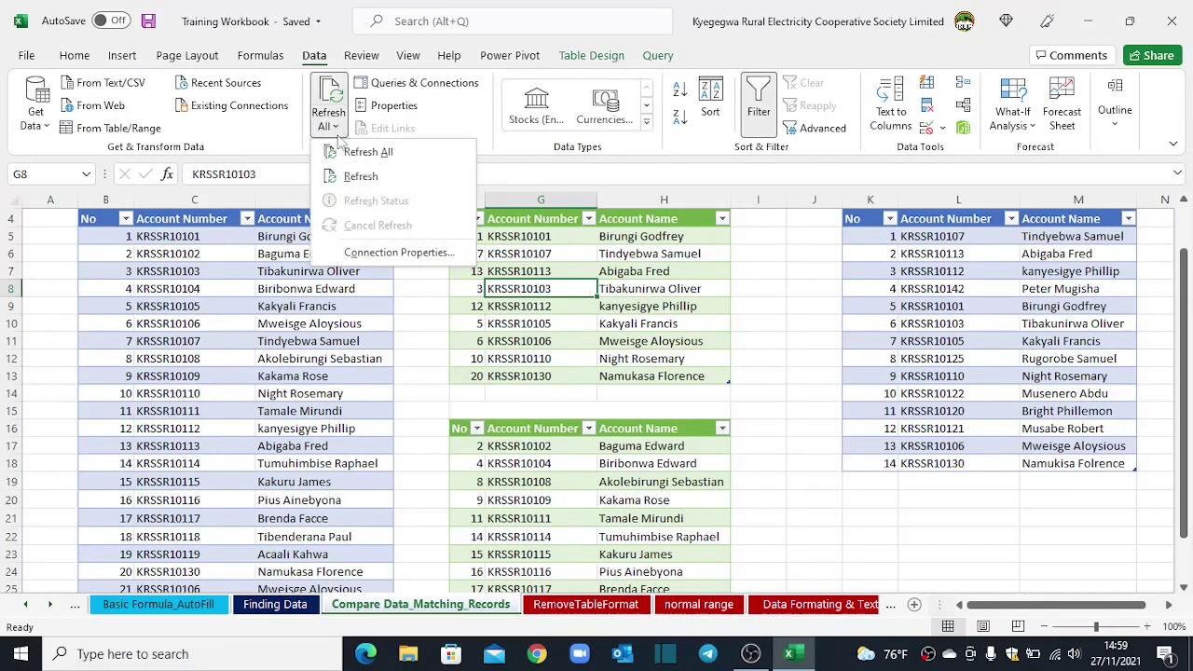
{"action": "left_click", "coordinate": [341, 154]}
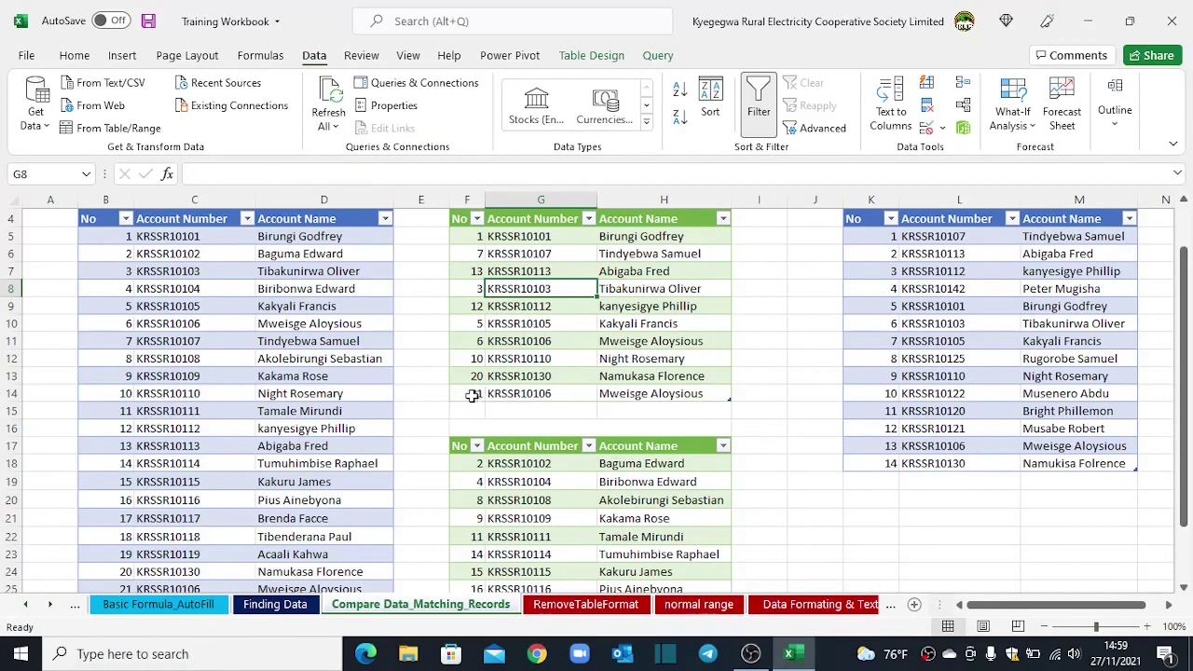
{"action": "left_click_drag", "start_coordinate": [474, 394], "coordinate": [620, 395]}
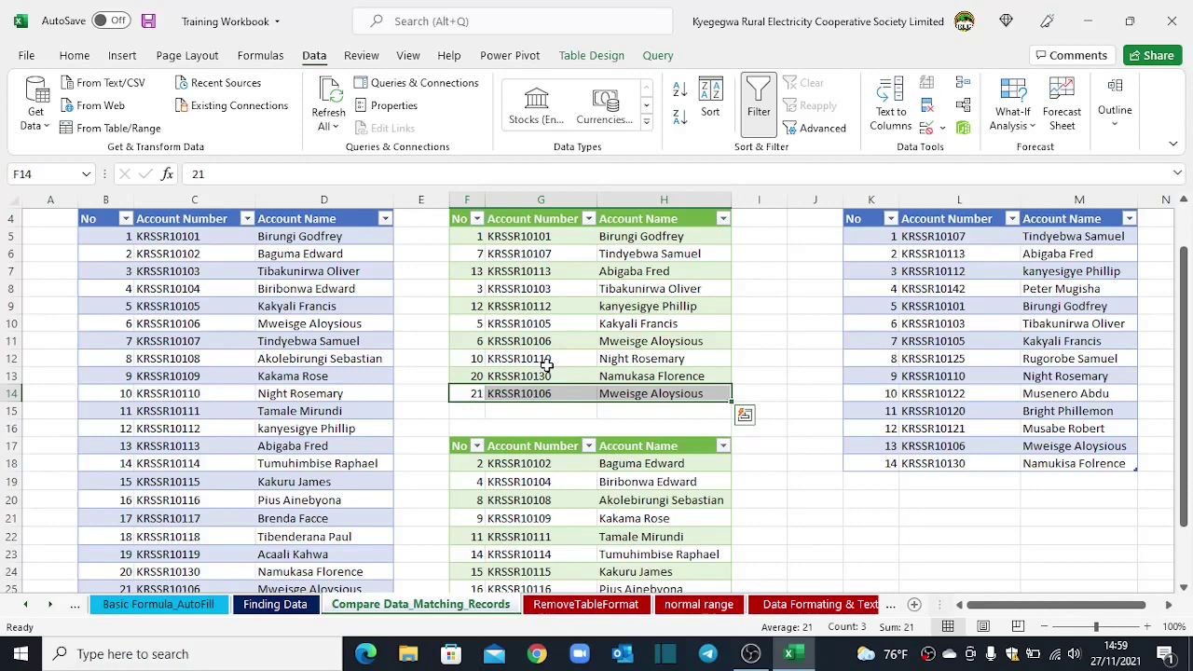
{"action": "left_click", "coordinate": [524, 337]}
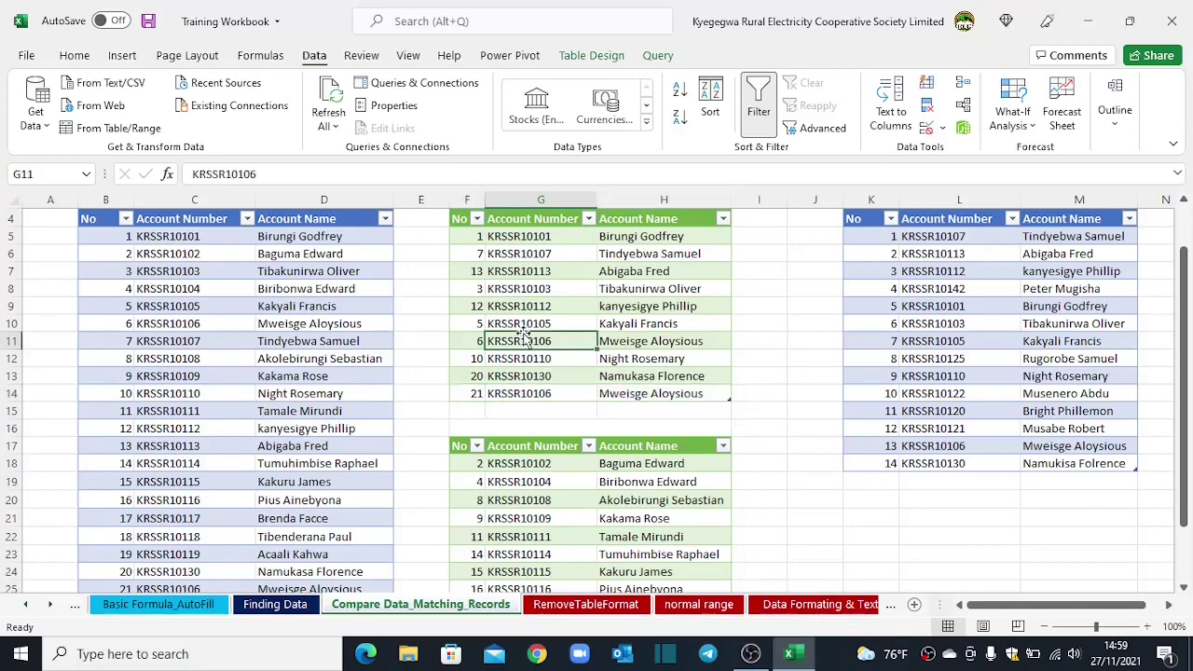